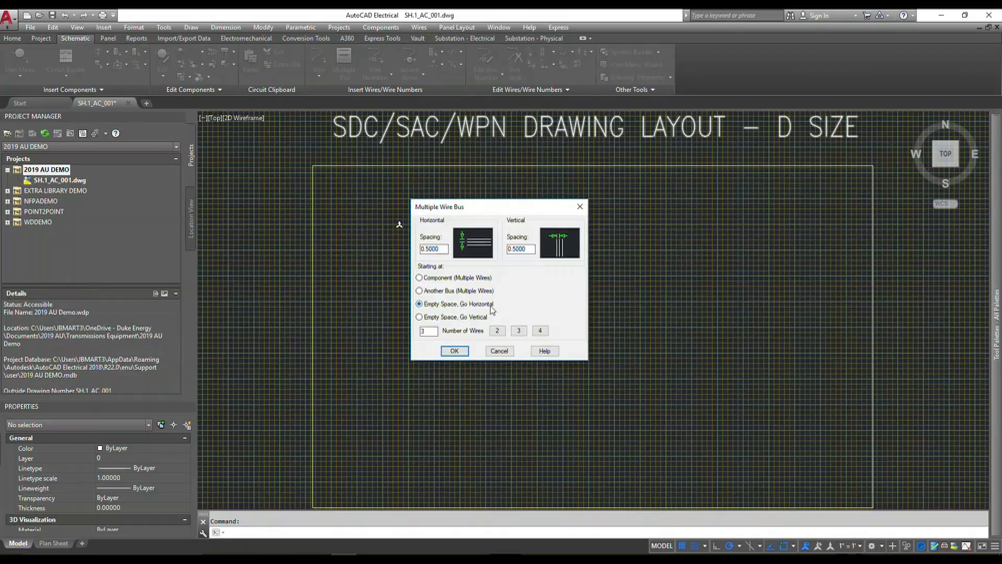
# Step: Draw a horizontal bus of three wires at 0.5000 spacing near the upper-left part of the drawing border
pyautogui.click(455, 351)
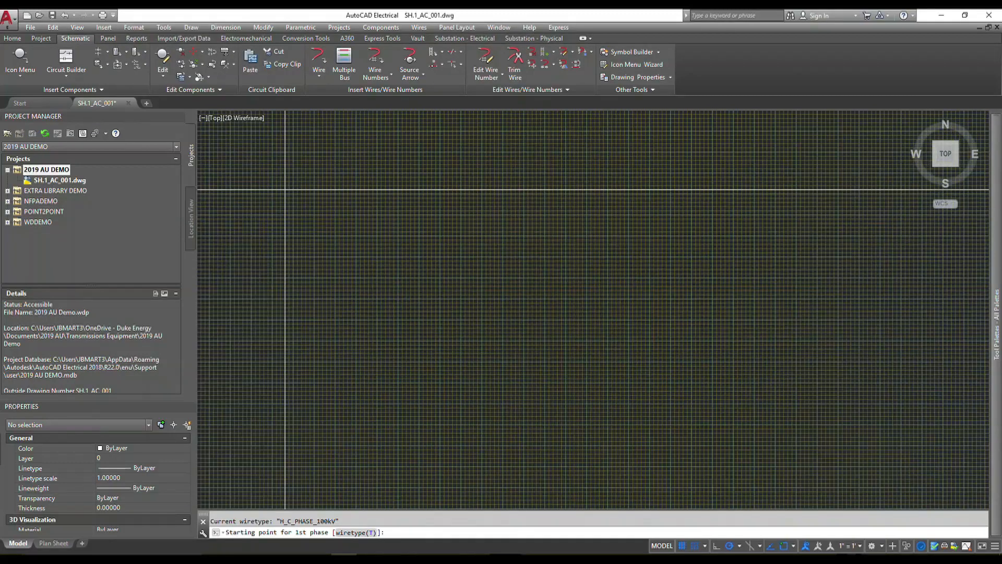
pyautogui.scroll(2, 269, 173)
pyautogui.click(268, 173)
pyautogui.scroll(-5, 442, 195)
pyautogui.moveTo(442, 195); pyautogui.dragTo(285, 189, button='middle')
pyautogui.click(542, 196)
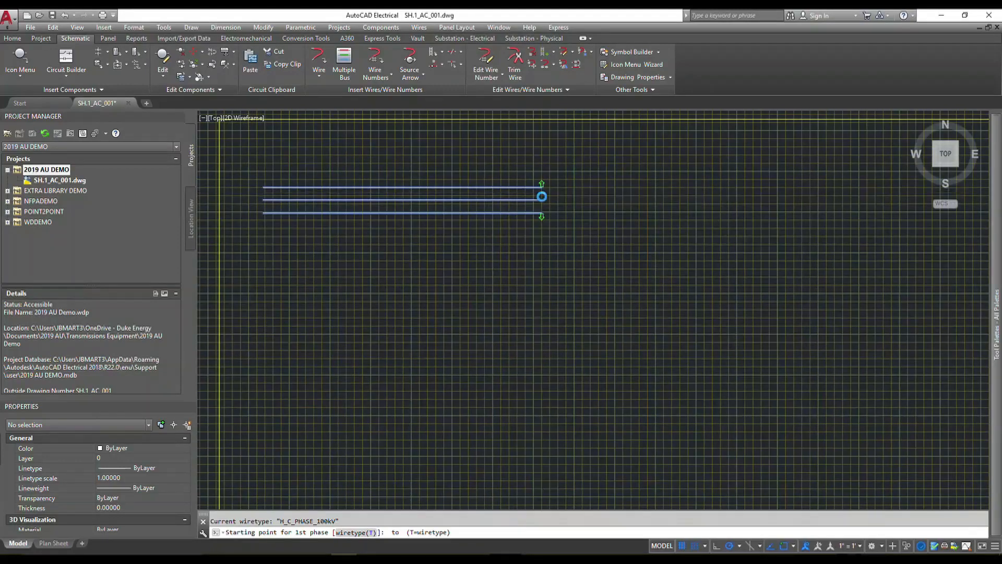
pyautogui.press('Return')
# Step: Insert the H_CIRCUIT SWITCHER schematic symbol below the three-wire bus
pyautogui.moveTo(313, 257); pyautogui.dragTo(350, 197, button='middle')
pyautogui.scroll(-4, 349, 197)
pyautogui.scroll(2, 365, 190)
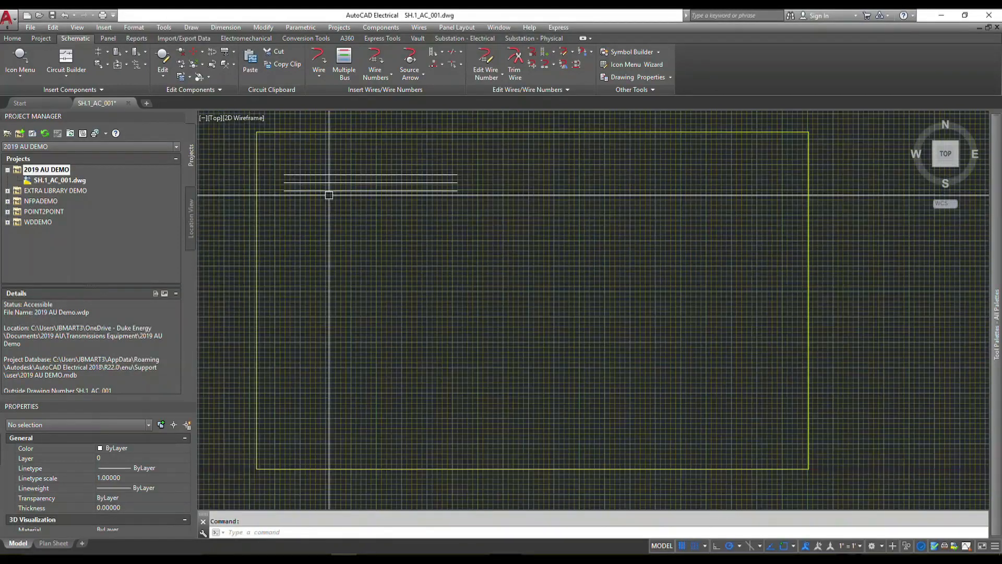
pyautogui.click(22, 60)
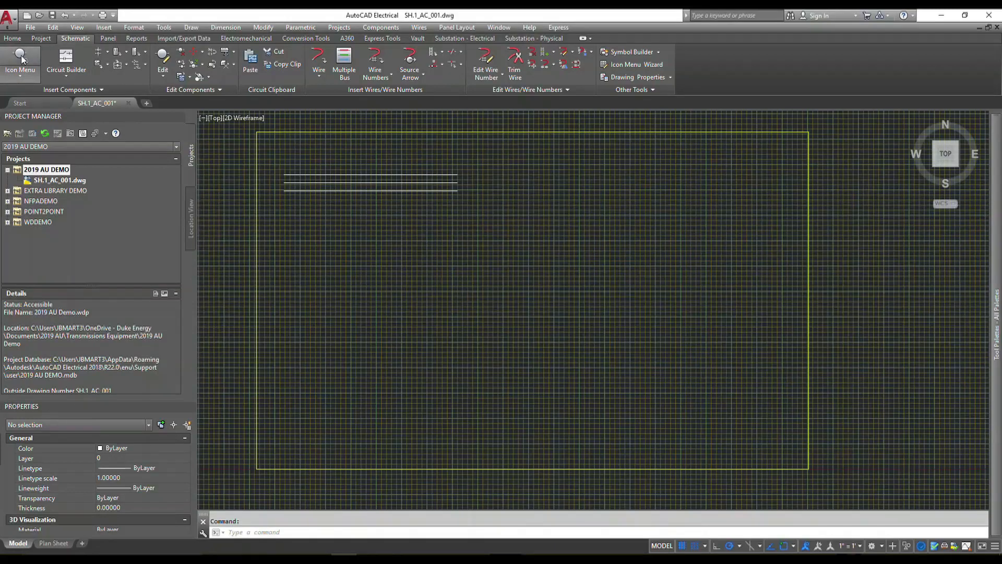
pyautogui.scroll(-1, 574, 318)
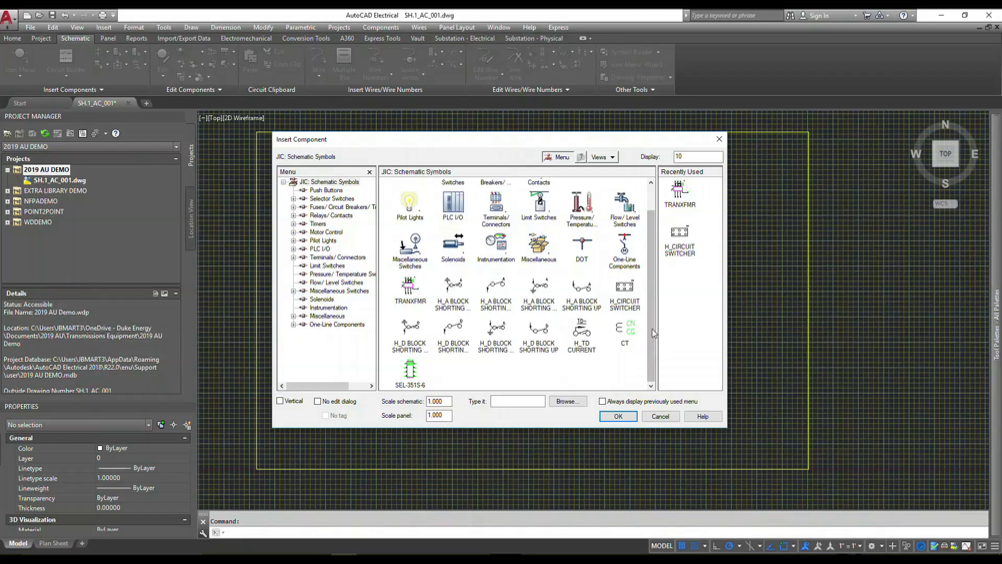
pyautogui.click(625, 289)
pyautogui.scroll(8, 329, 243)
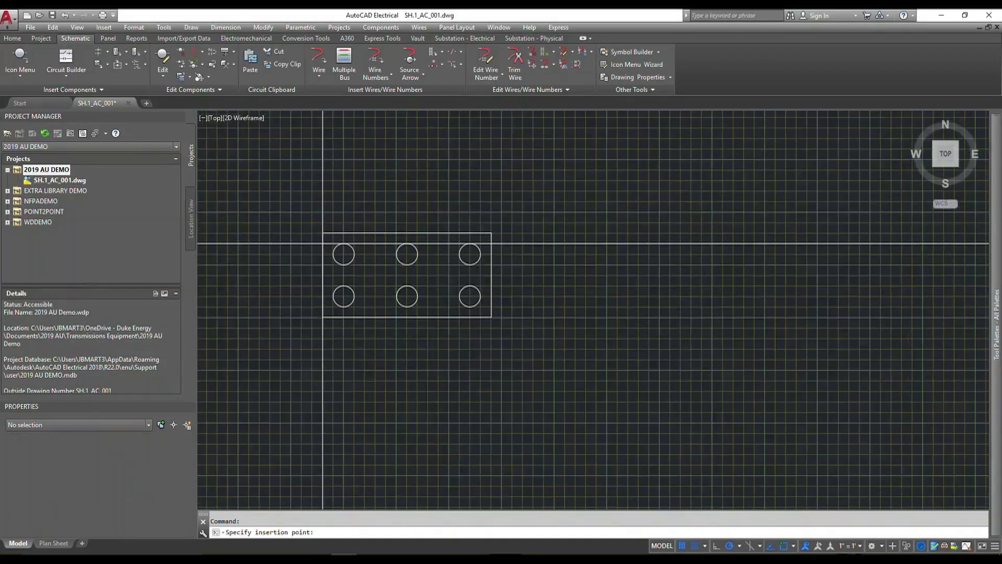
pyautogui.click(323, 243)
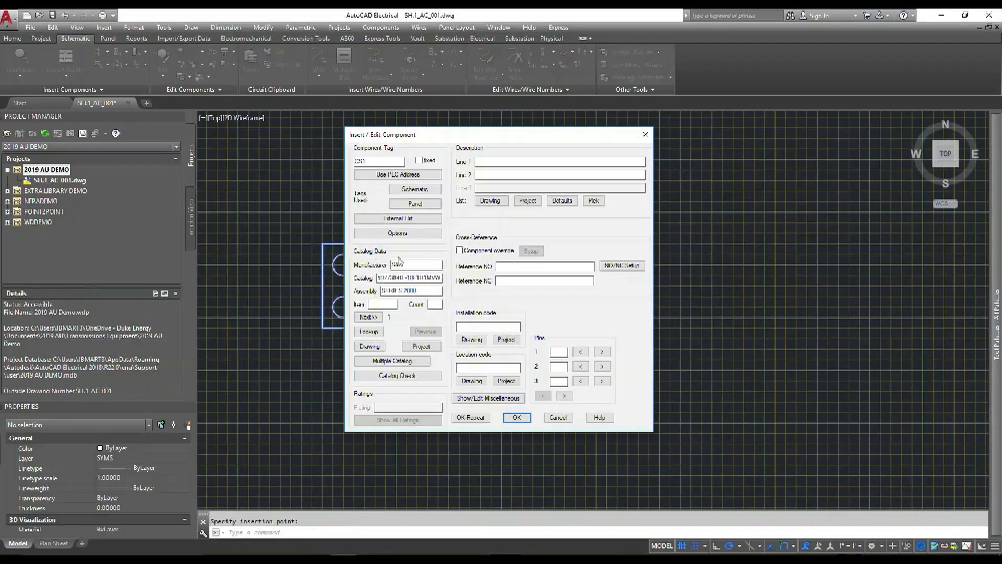
# Step: Assign the S&C circuit switcher catalog record from the CB (Circuit breakers) category to the component
pyautogui.click(370, 332)
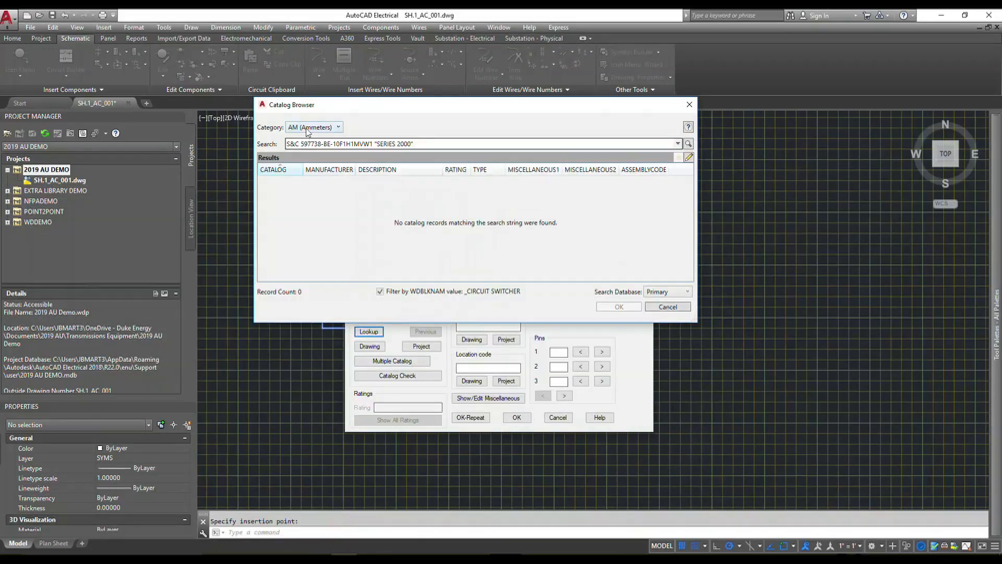
pyautogui.click(312, 127)
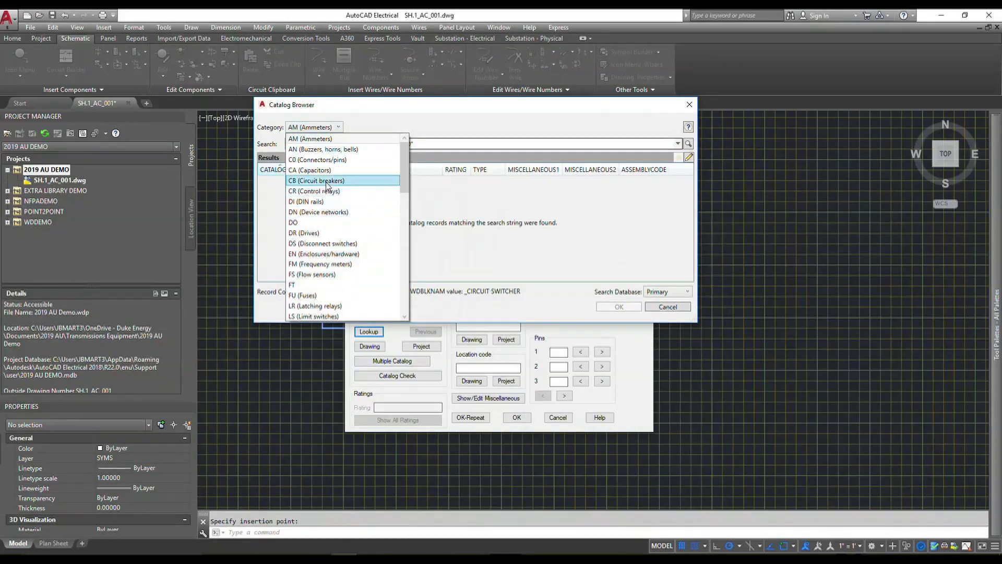
pyautogui.click(325, 180)
pyautogui.click(689, 145)
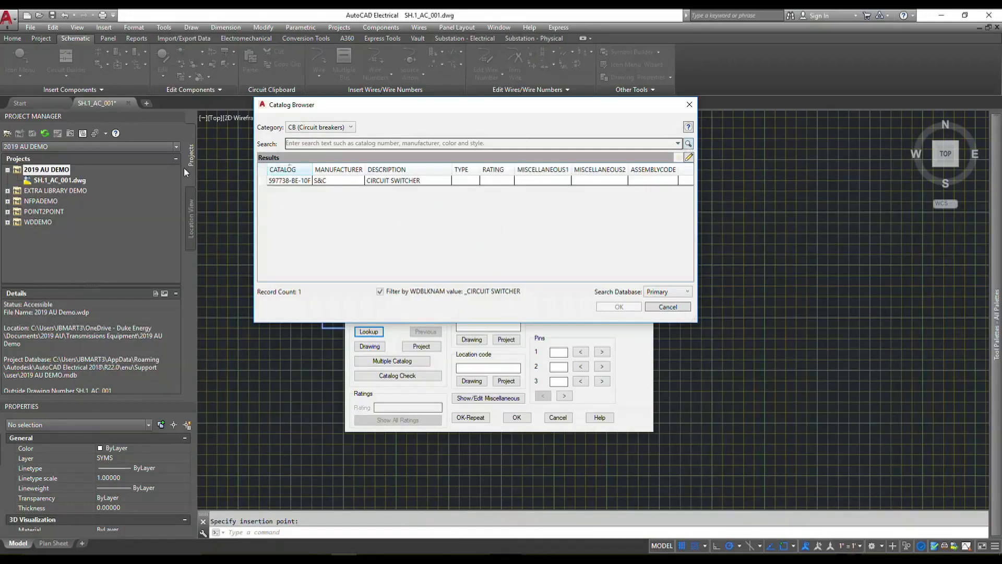
pyautogui.click(294, 182)
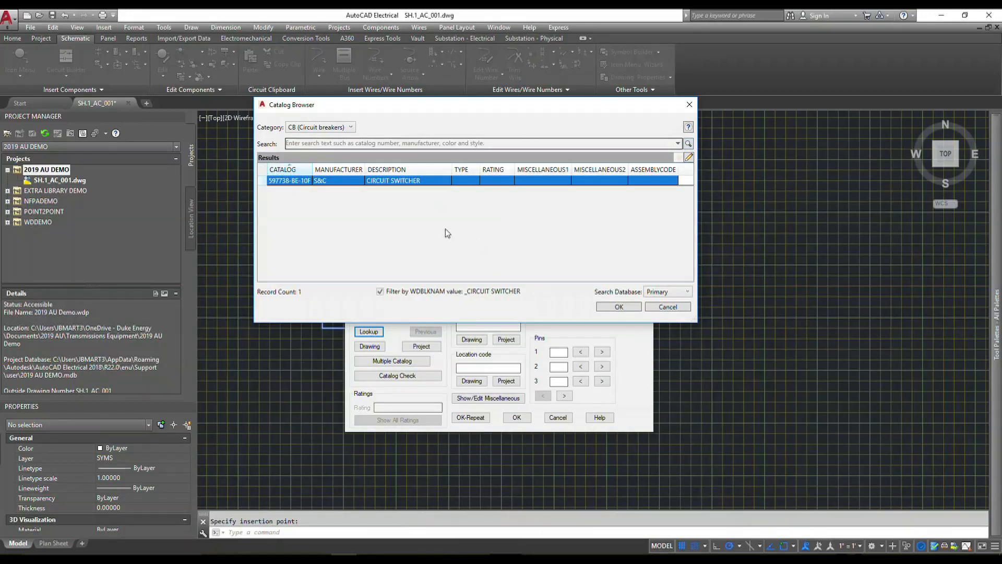
pyautogui.click(619, 307)
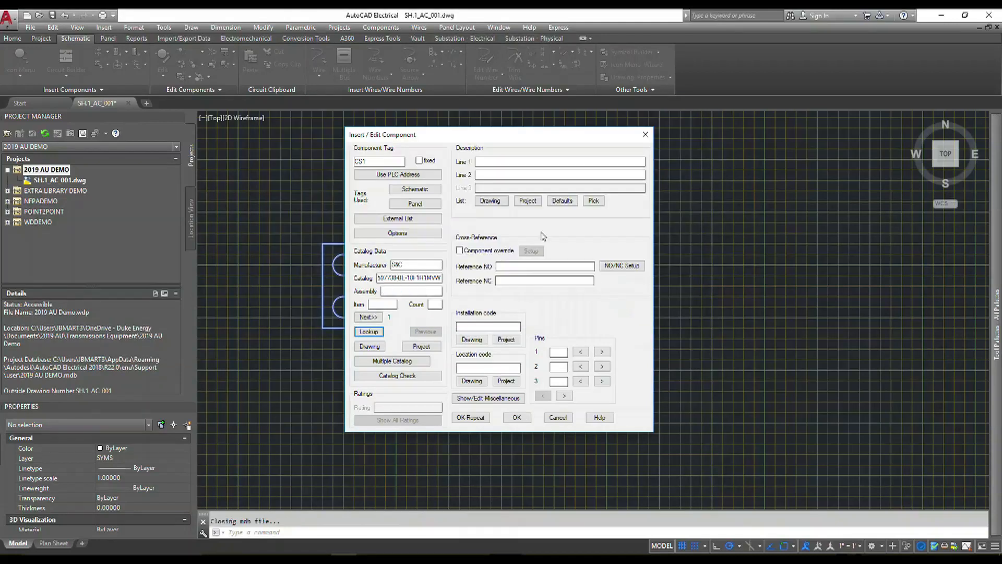
# Step: Describe the component as CIRCUIT SWITCHER on line 1 and 52-11 on line 2, and accept its data
pyautogui.click(490, 162)
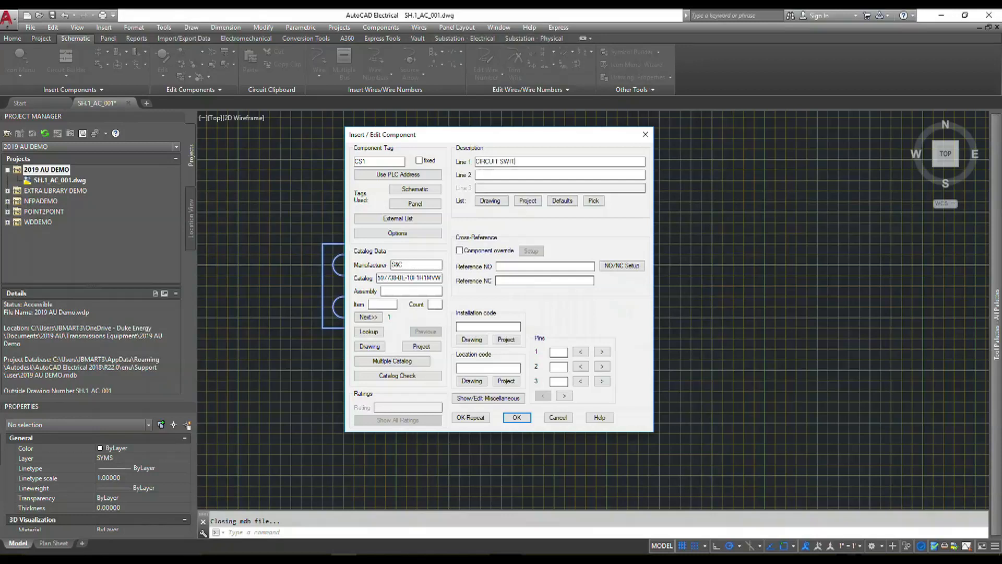
pyautogui.write('52-11')
pyautogui.click(516, 418)
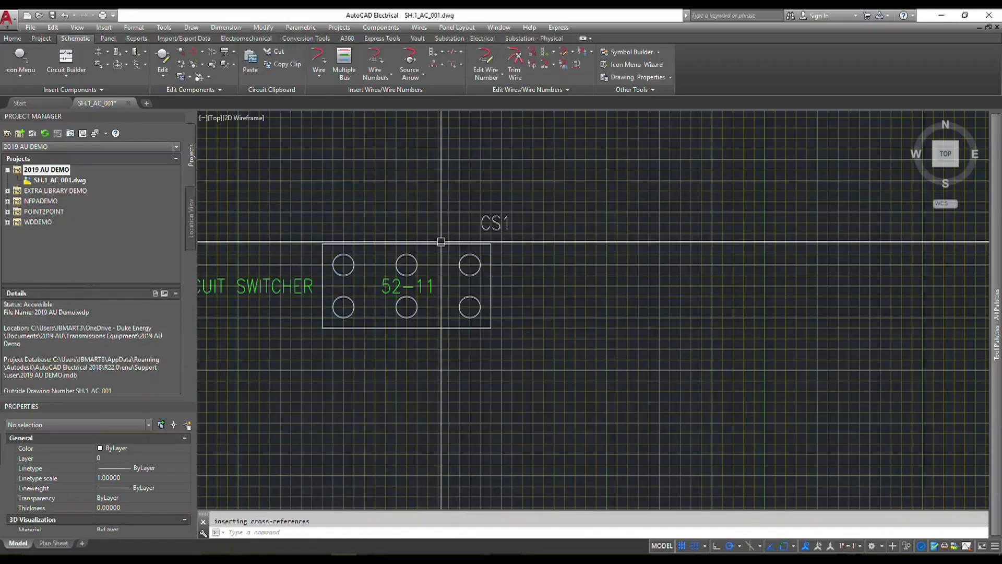
# Step: Insert the TRANXFMR transformer symbol below the circuit switcher
pyautogui.scroll(-3, 430, 276)
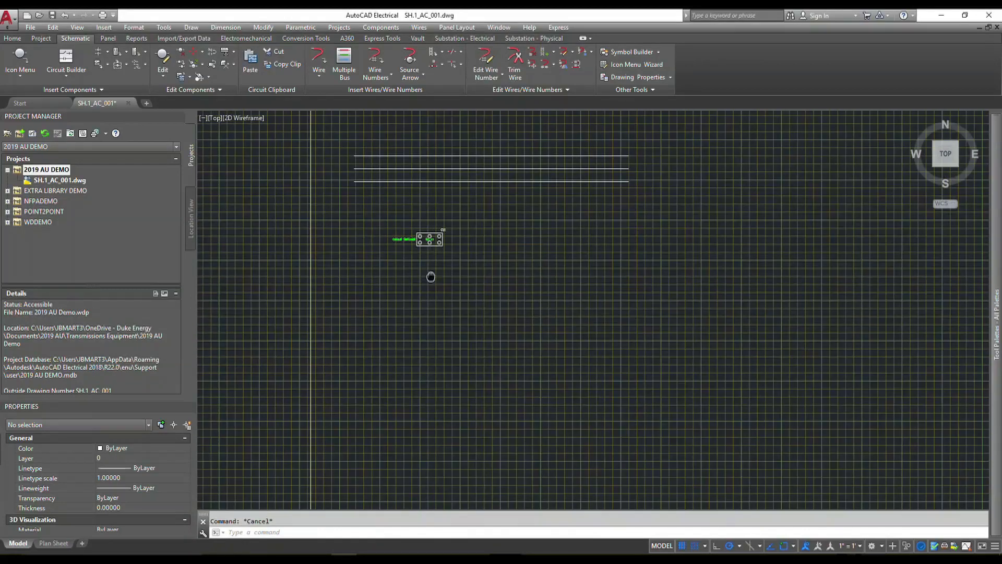
pyautogui.click(21, 59)
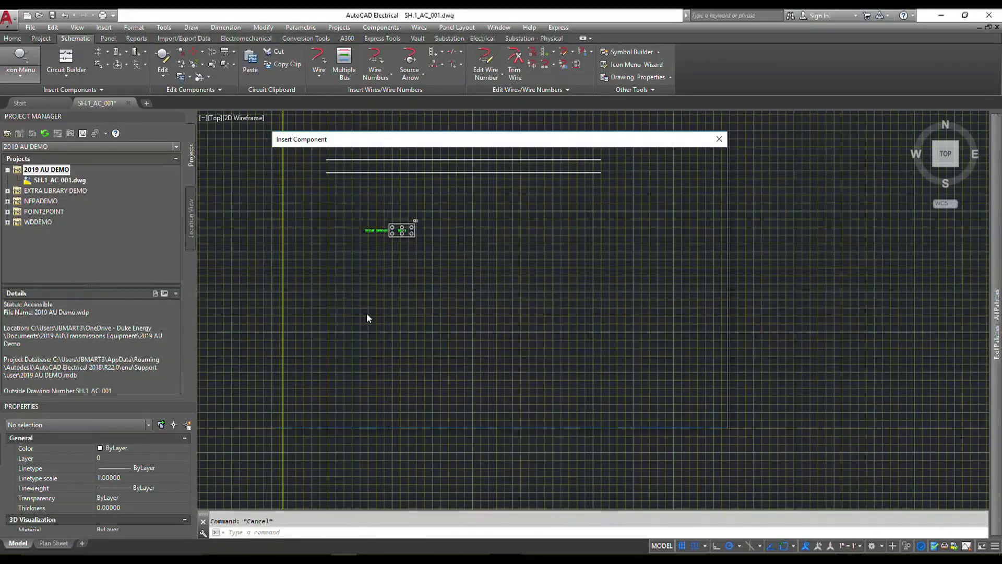
pyautogui.click(409, 319)
pyautogui.scroll(4, 397, 292)
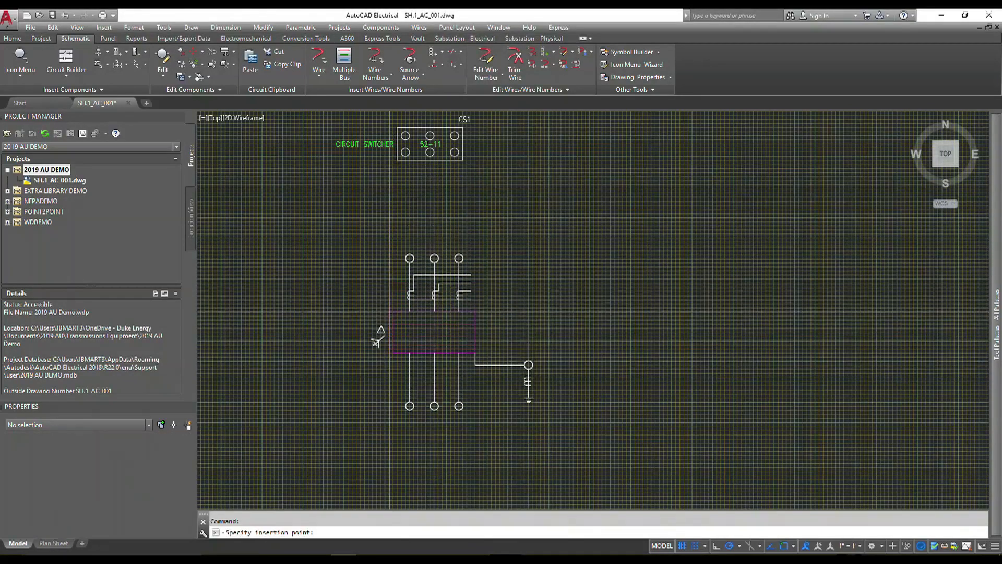
pyautogui.click(389, 315)
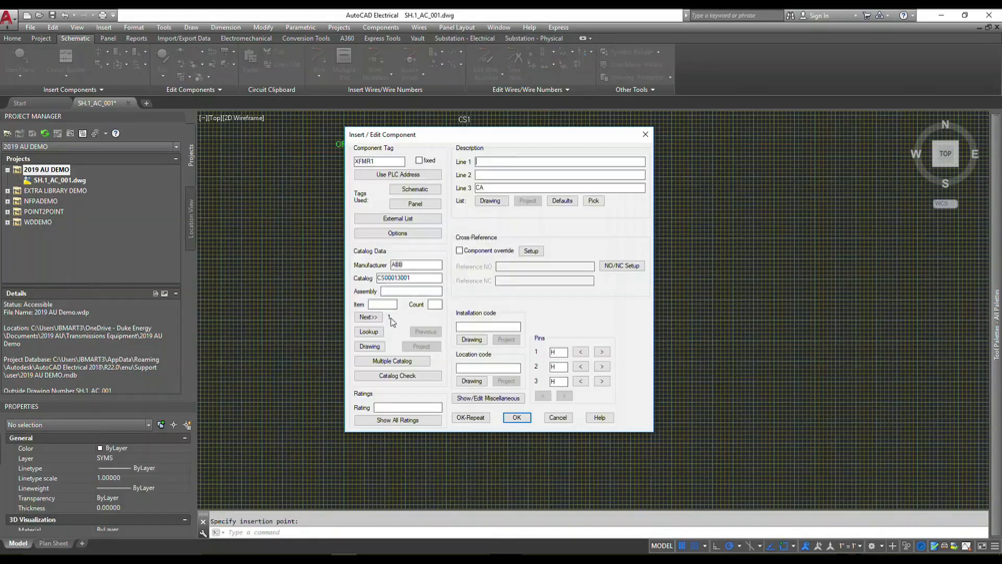
# Step: Assign ABB catalog record CS00013001 from the XF (Transformers) category to the transformer, leaving the existing pinlist values
pyautogui.click(368, 332)
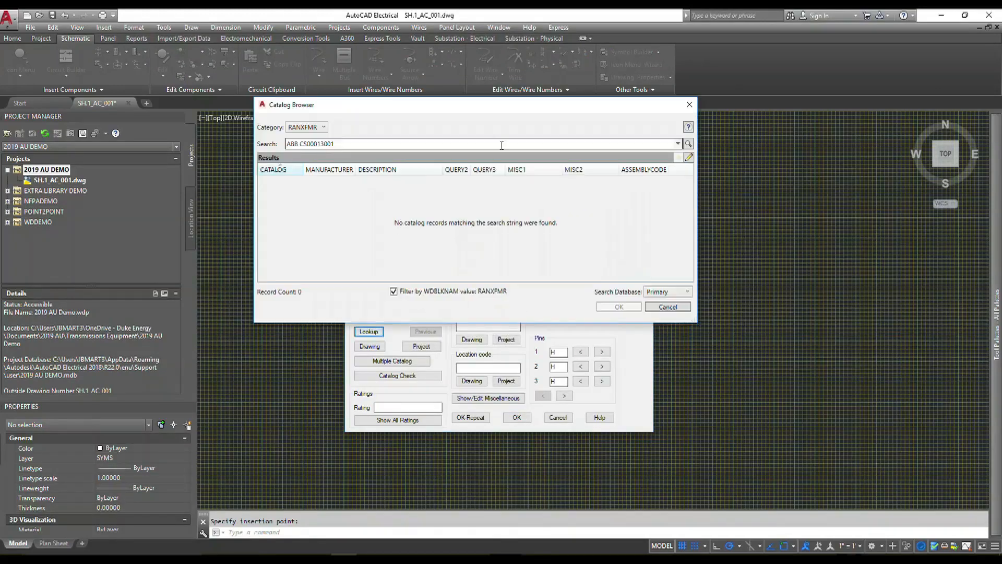
pyautogui.click(316, 128)
pyautogui.click(339, 305)
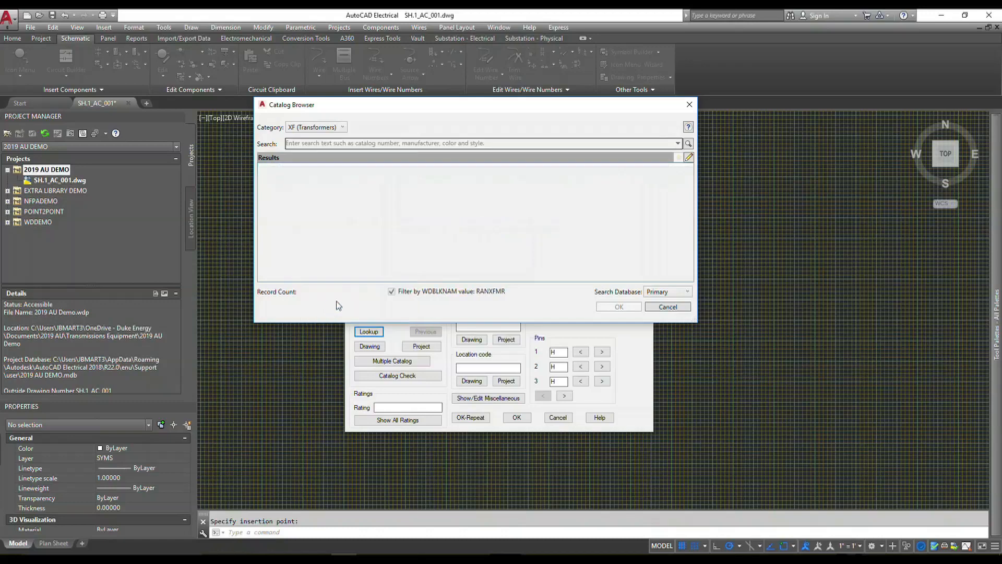
pyautogui.click(689, 145)
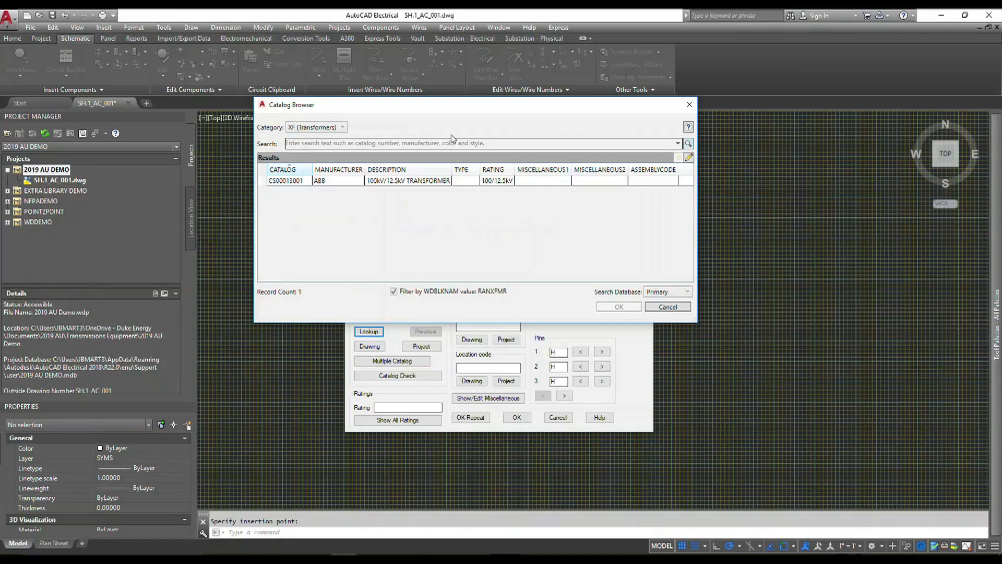
pyautogui.click(308, 181)
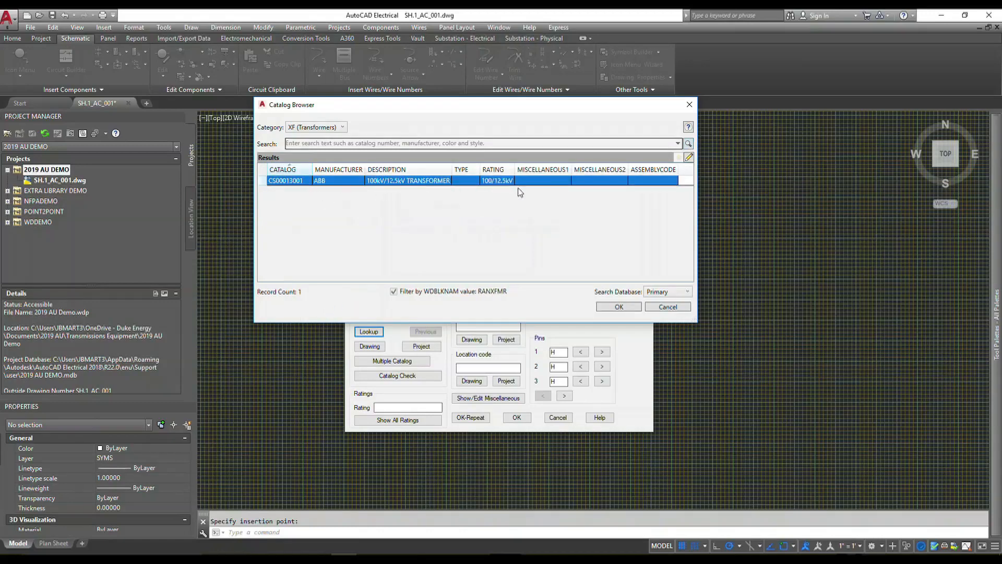
pyautogui.click(614, 307)
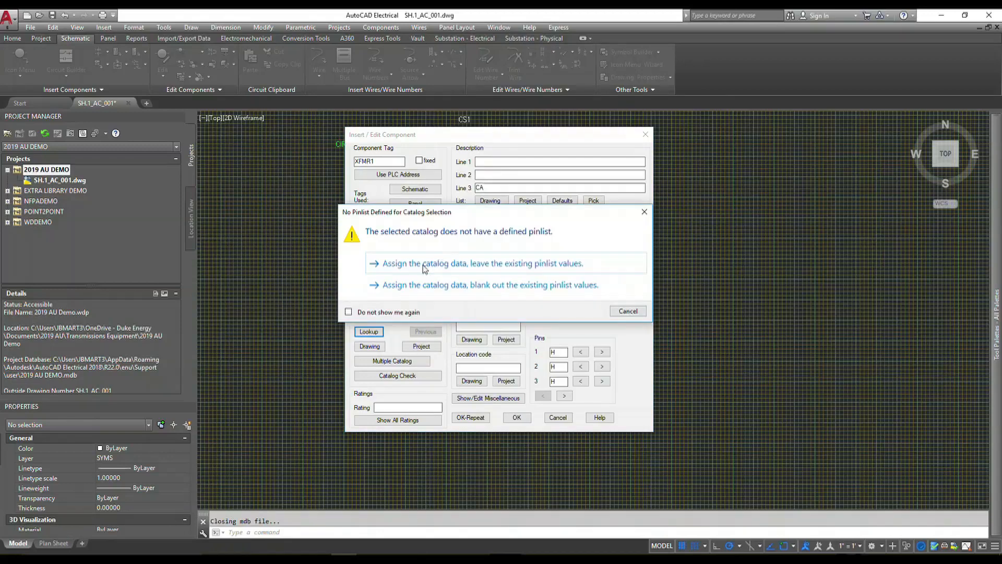
pyautogui.click(425, 263)
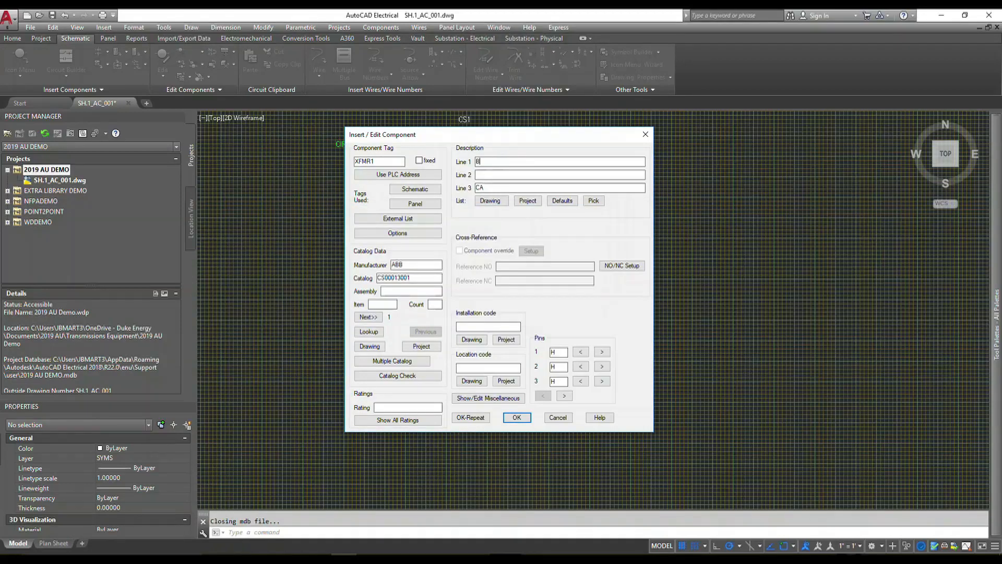
# Step: Set the transformer's description to BANK 1 1-3%%C and 13/17/22 MVA with rating 100/12.5kV, and accept its data
pyautogui.write('100/12.5kV')
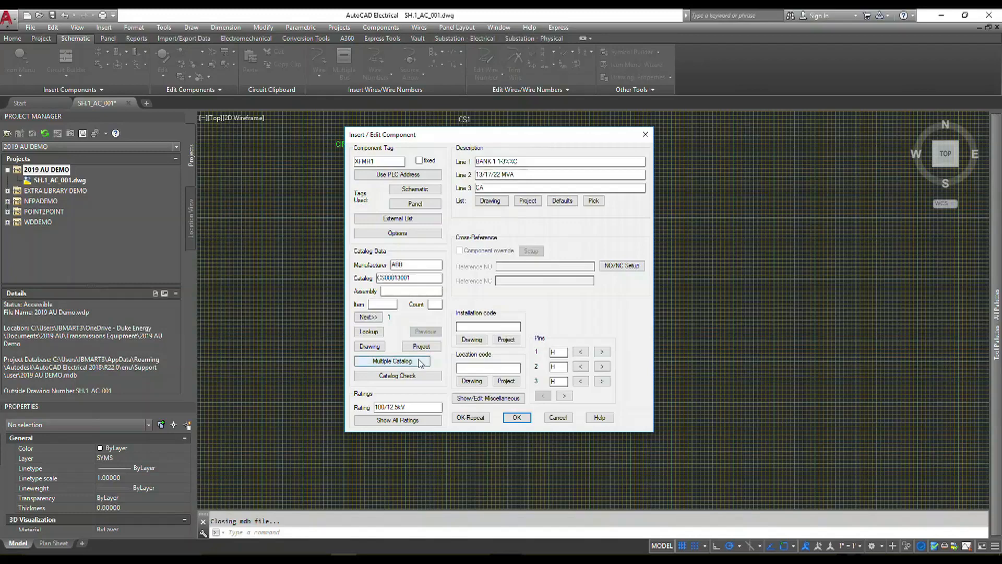
pyautogui.click(516, 417)
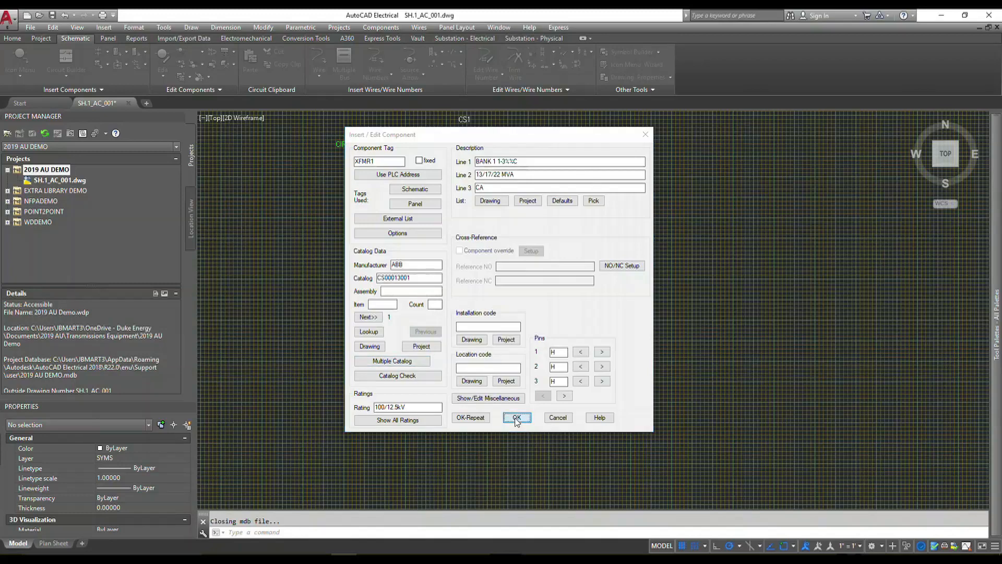
pyautogui.scroll(3, 503, 285)
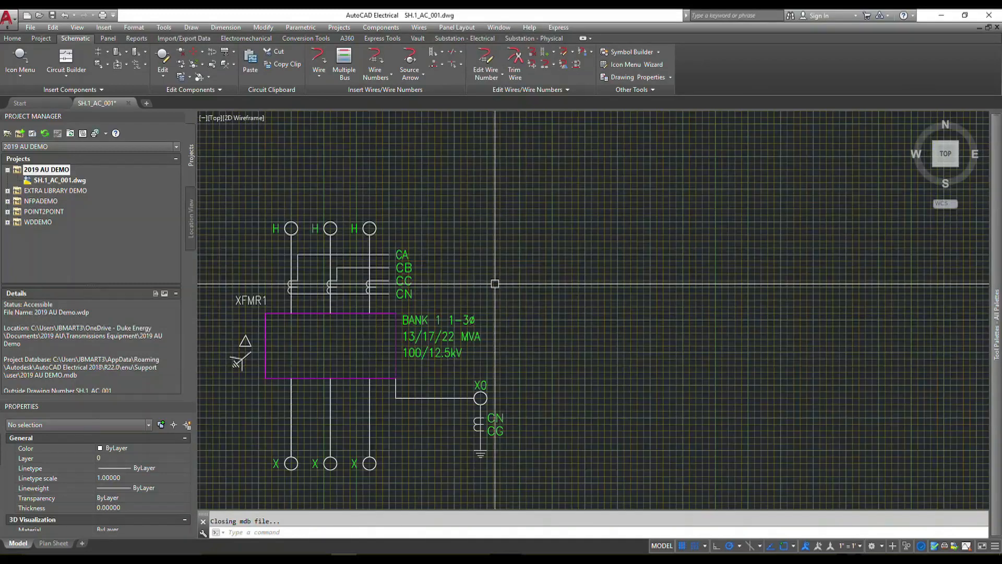
pyautogui.scroll(-2, 438, 332)
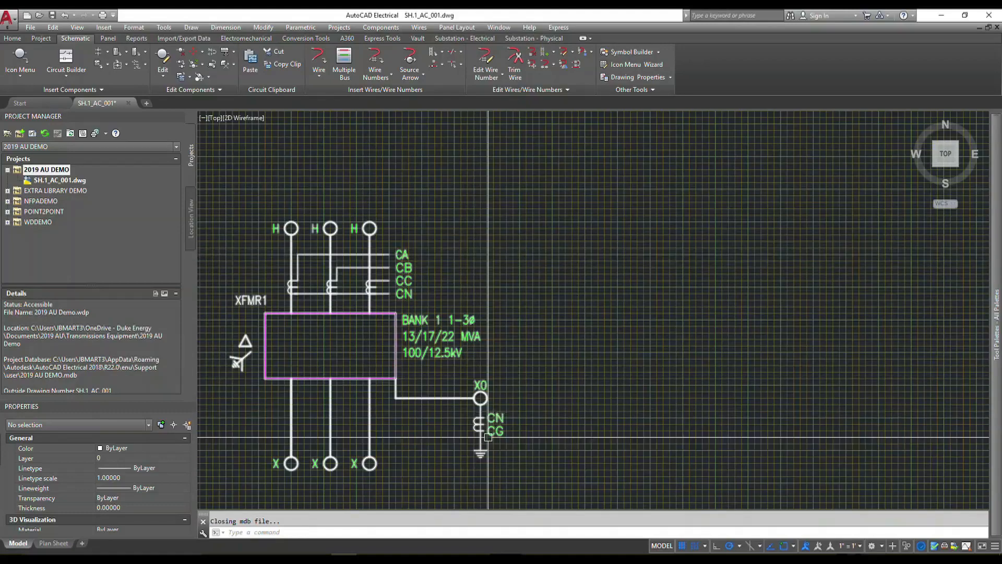
# Step: Insert the SEL-351S-6 relay symbol in the open area to the right of the transformer
pyautogui.scroll(-4, 437, 332)
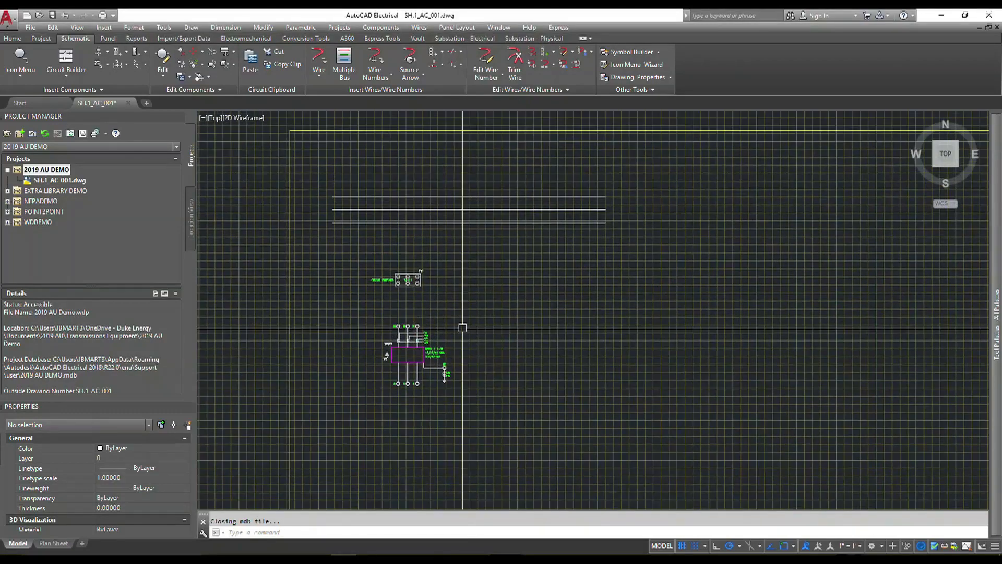
pyautogui.moveTo(609, 300); pyautogui.dragTo(466, 284, button='middle')
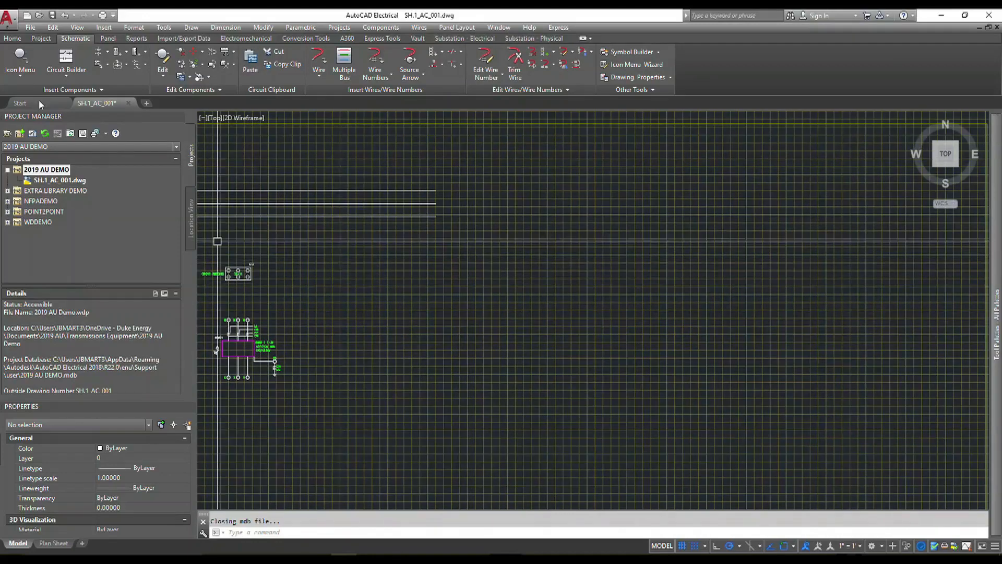
pyautogui.click(20, 57)
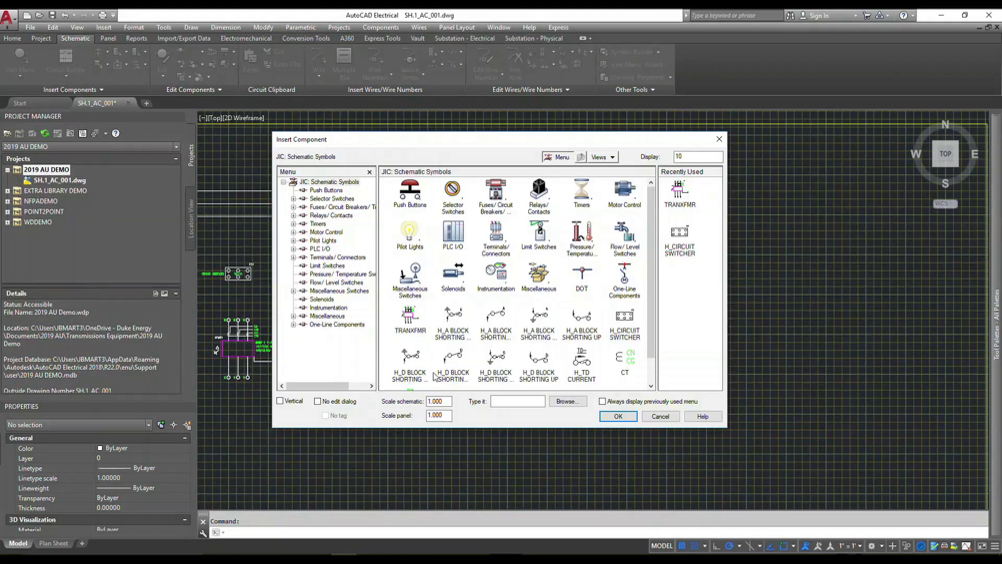
pyautogui.click(436, 375)
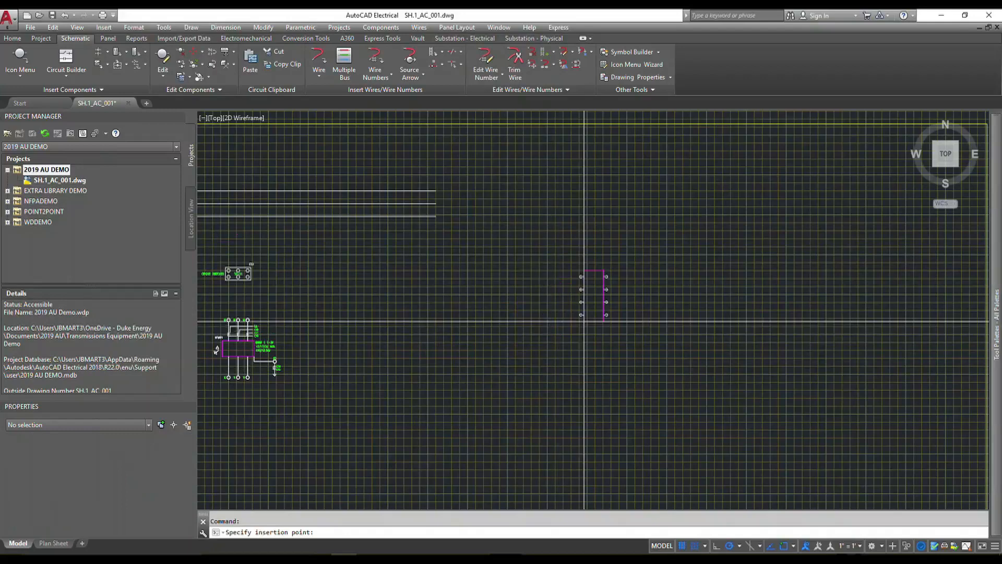
pyautogui.scroll(4, 584, 321)
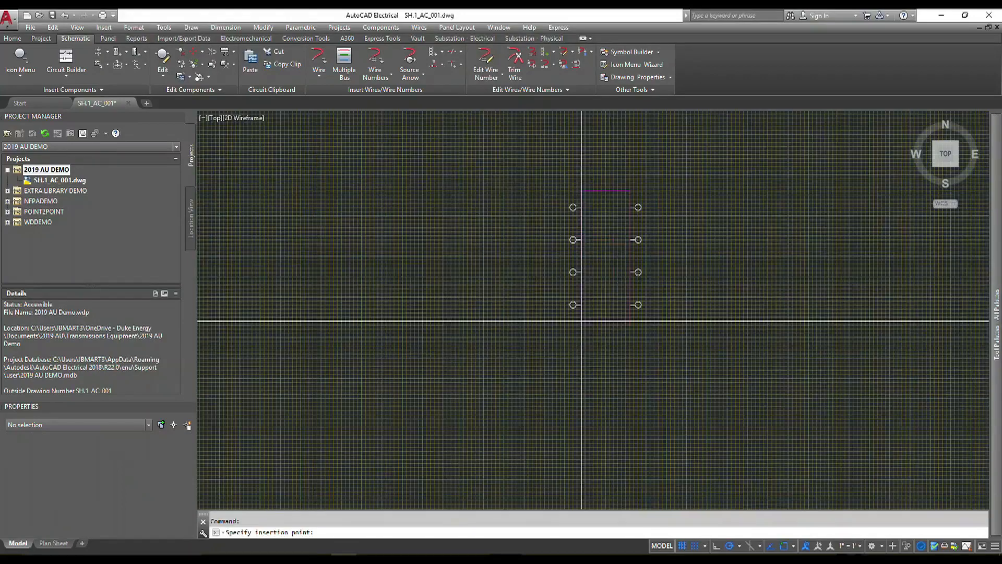
pyautogui.click(585, 316)
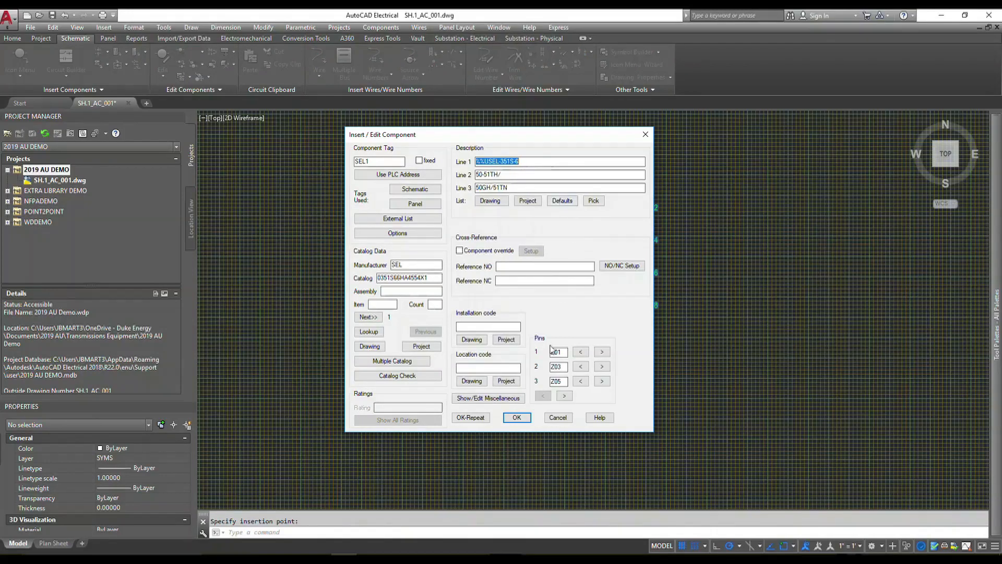
# Step: Assign SEL catalog record 0351S66HA4554X1 from the CR (Control relays) category to the relay, leaving the existing pinlist values, and accept its data
pyautogui.click(369, 332)
pyautogui.click(316, 132)
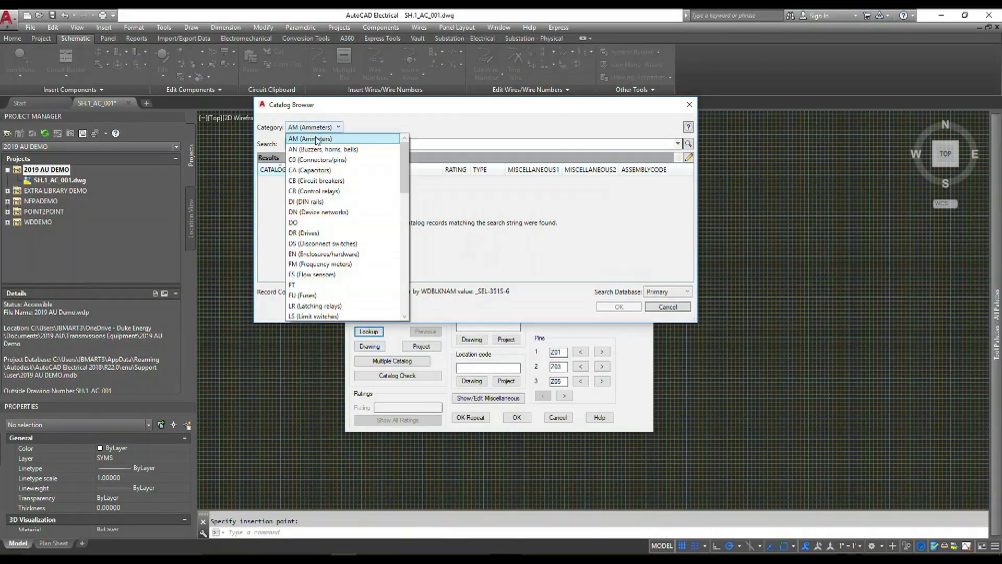
pyautogui.click(329, 195)
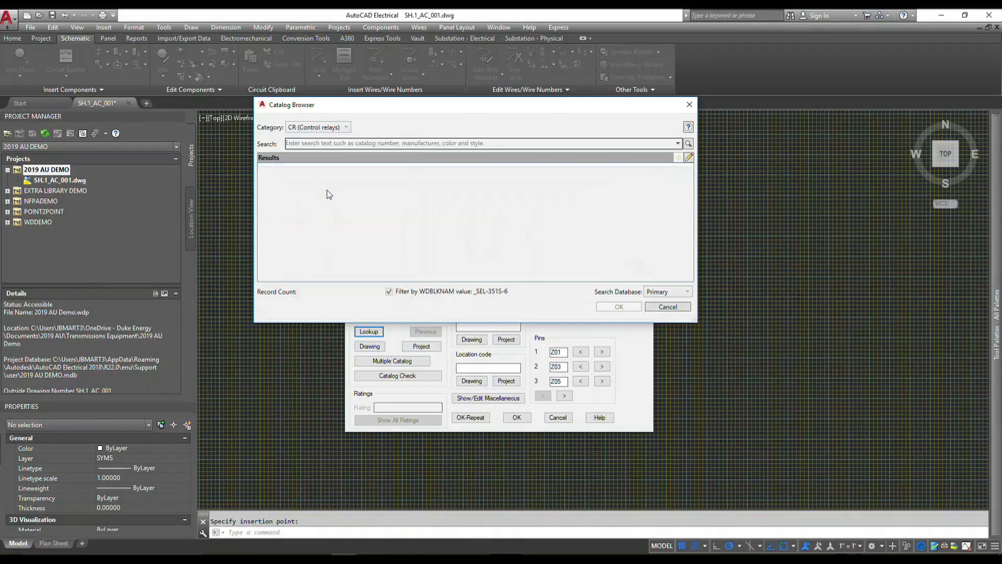
pyautogui.click(688, 144)
pyautogui.click(286, 180)
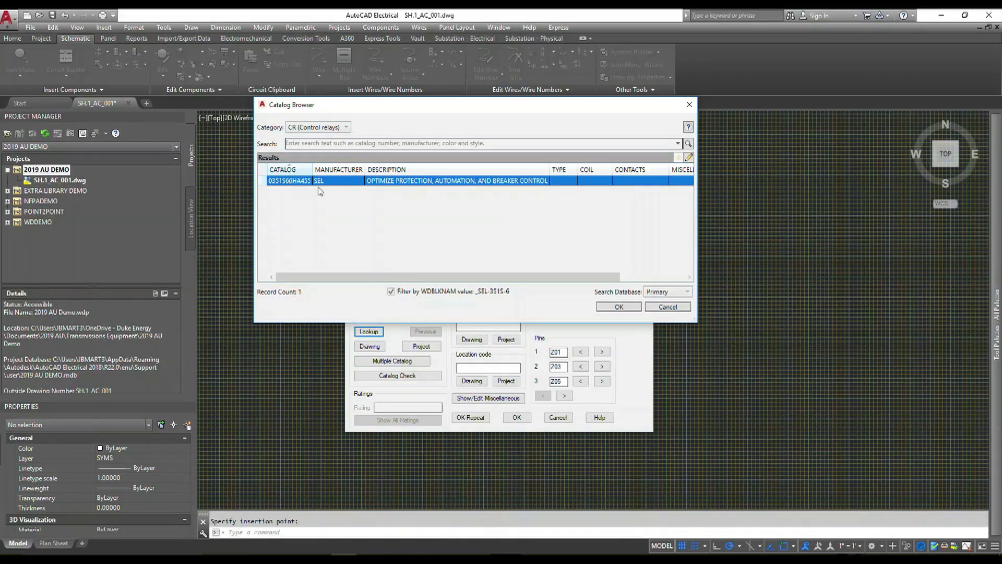
pyautogui.click(606, 308)
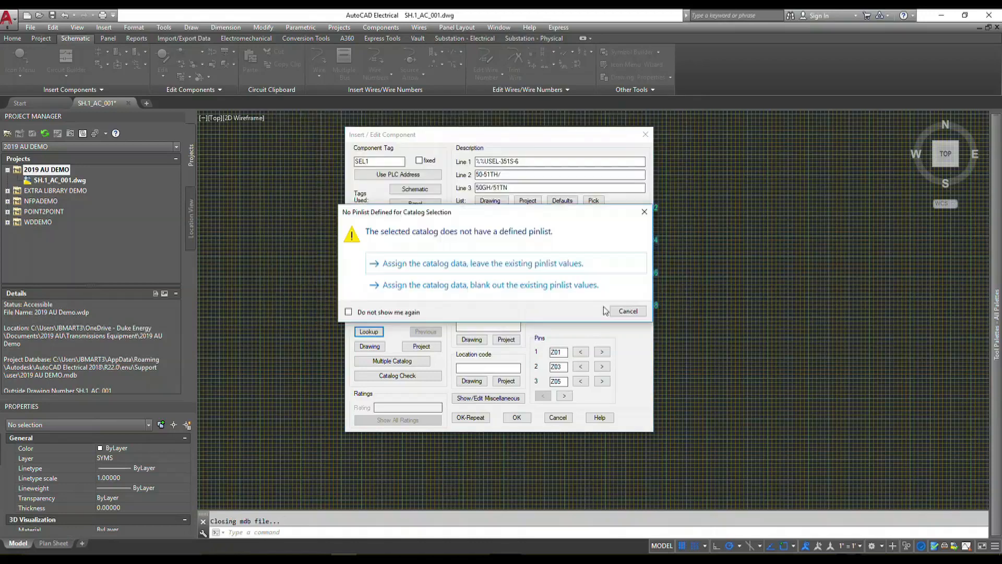
pyautogui.click(473, 263)
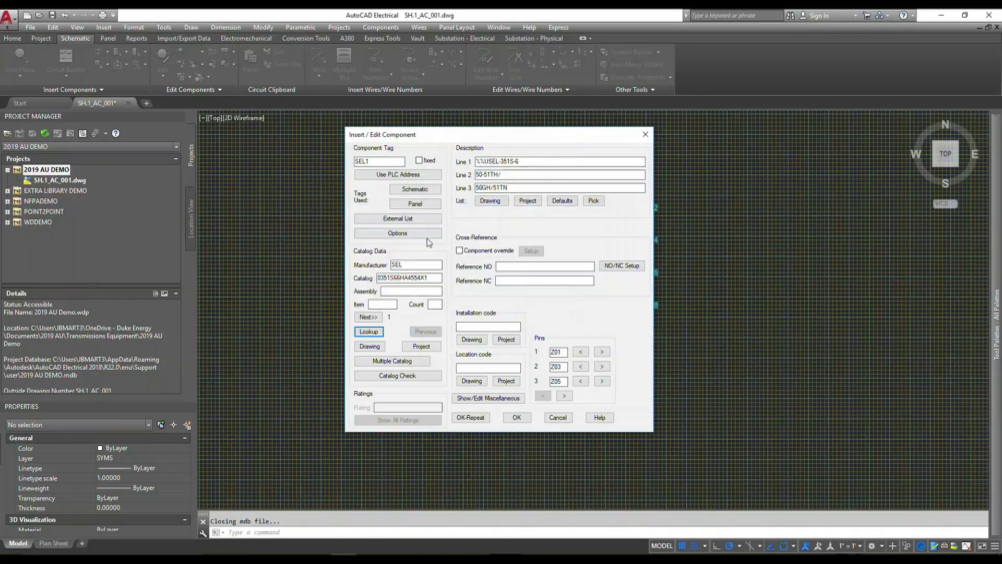
pyautogui.click(509, 421)
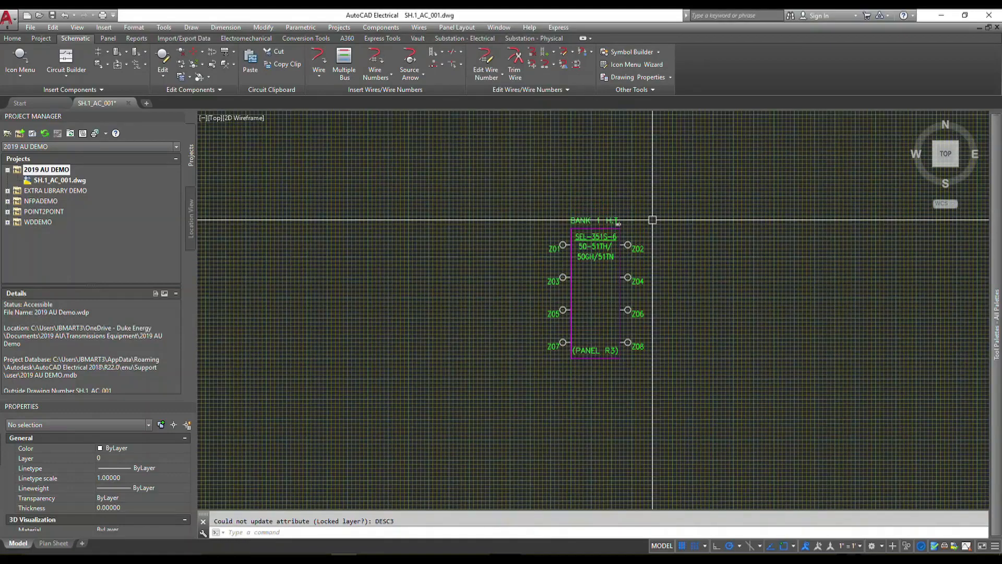
pyautogui.scroll(9, 619, 226)
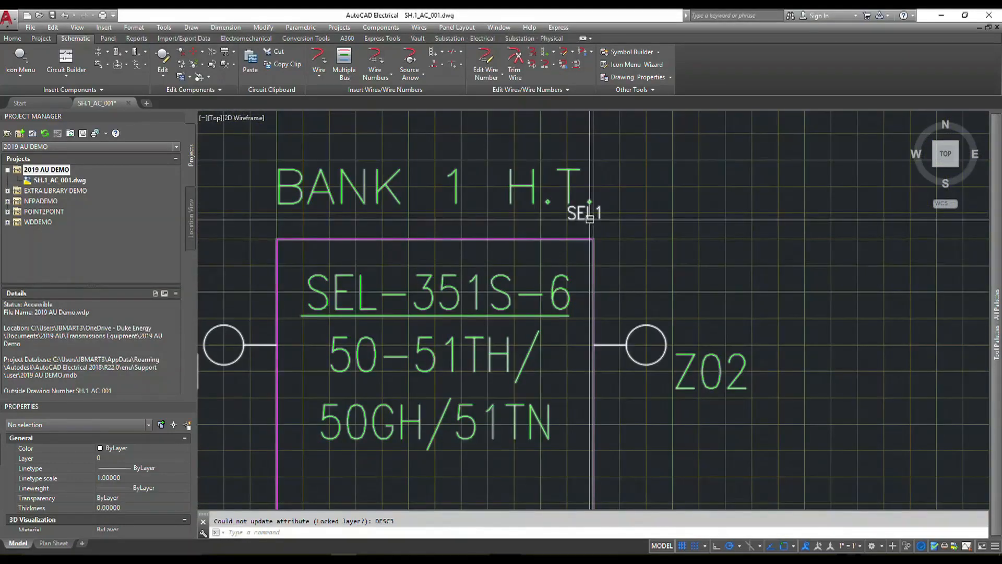
pyautogui.scroll(-8, 589, 158)
pyautogui.scroll(-5, 468, 260)
pyautogui.moveTo(468, 259); pyautogui.dragTo(642, 272, button='middle')
pyautogui.moveTo(512, 294); pyautogui.dragTo(534, 287, button='middle')
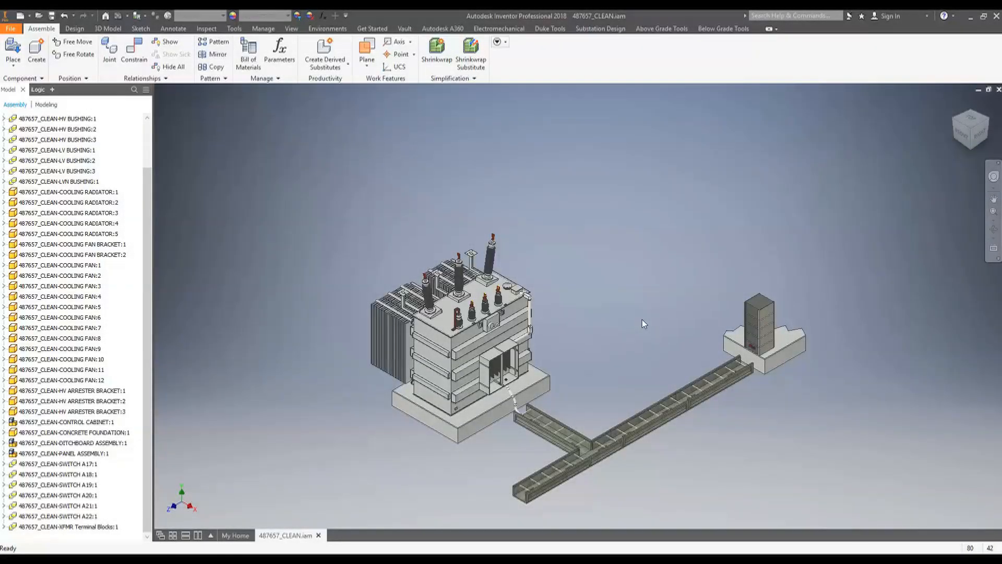
# Step: Switch to Inventor and examine the transformer assembly's control cabinet, its conduit, the ditchboard run and the panel's terminal blocks
pyautogui.scroll(5, 625, 331)
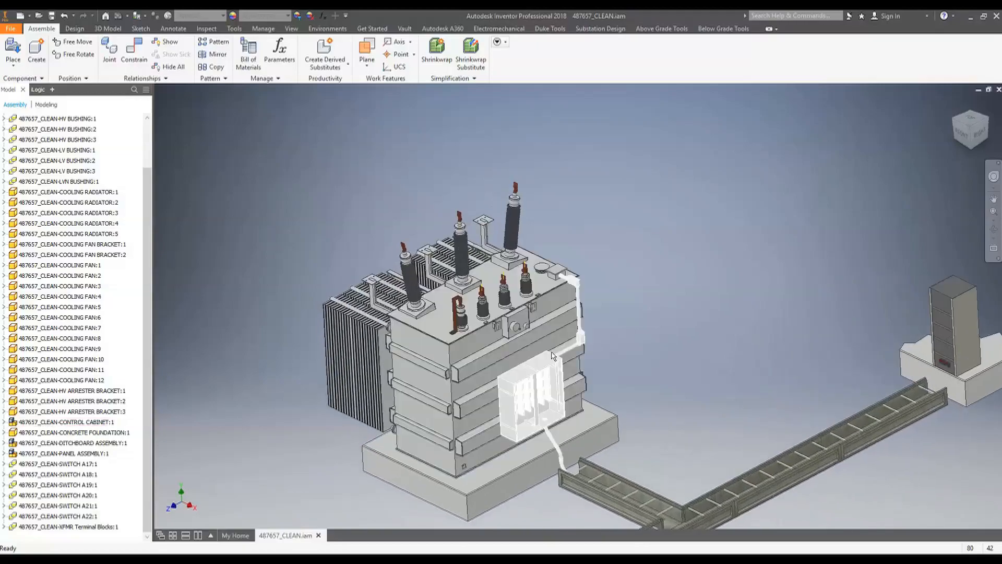
pyautogui.keyDown('shift'); pyautogui.moveTo(569, 348); pyautogui.dragTo(586, 395, button='middle'); pyautogui.keyUp('shift')
pyautogui.scroll(-4, 585, 391)
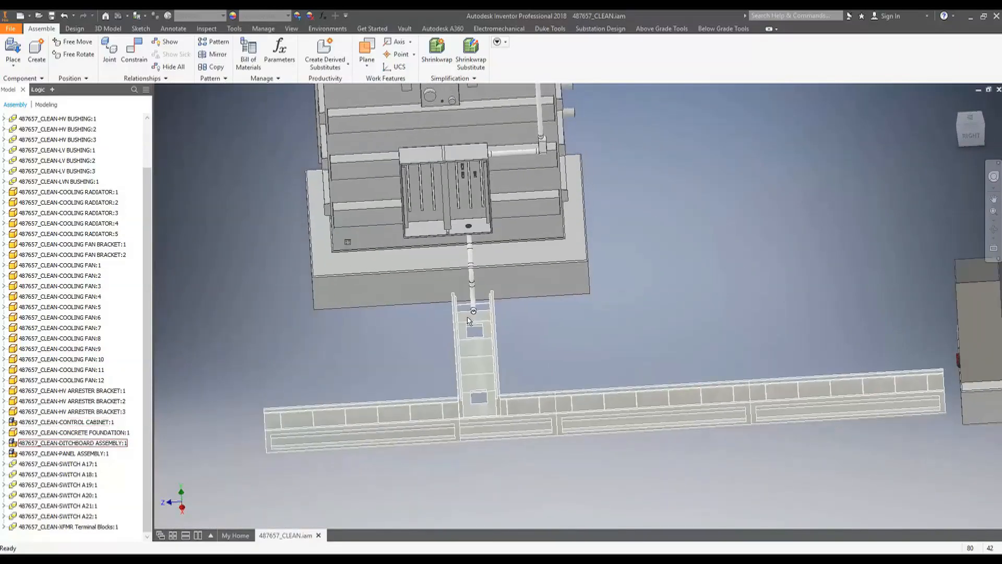
pyautogui.scroll(-3, 483, 353)
pyautogui.keyDown('shift'); pyautogui.moveTo(609, 378); pyautogui.dragTo(702, 312); pyautogui.keyUp('shift')
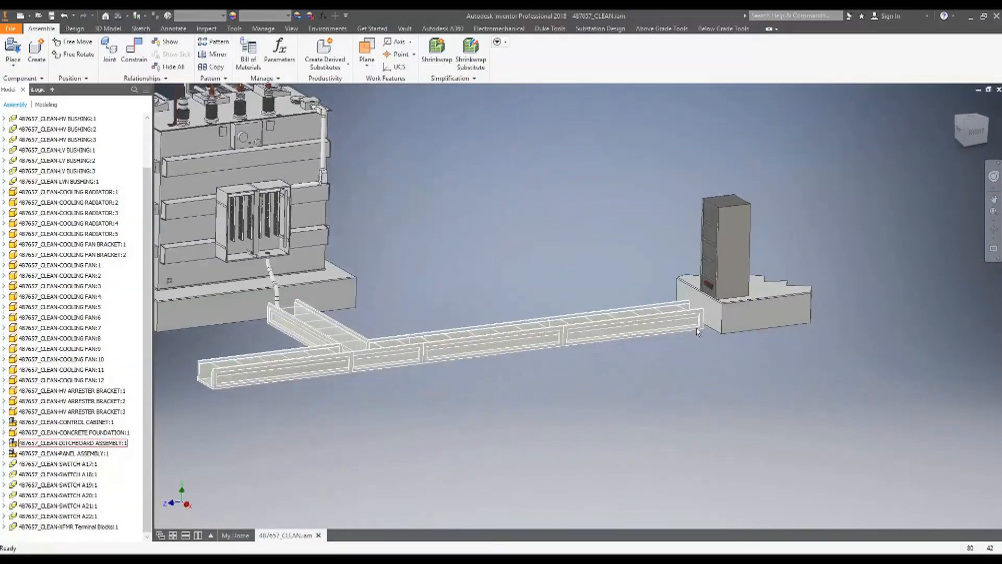
pyautogui.keyDown('shift'); pyautogui.moveTo(702, 312); pyautogui.dragTo(719, 298, button='middle'); pyautogui.keyUp('shift')
pyautogui.scroll(5, 720, 299)
pyautogui.scroll(4, 731, 290)
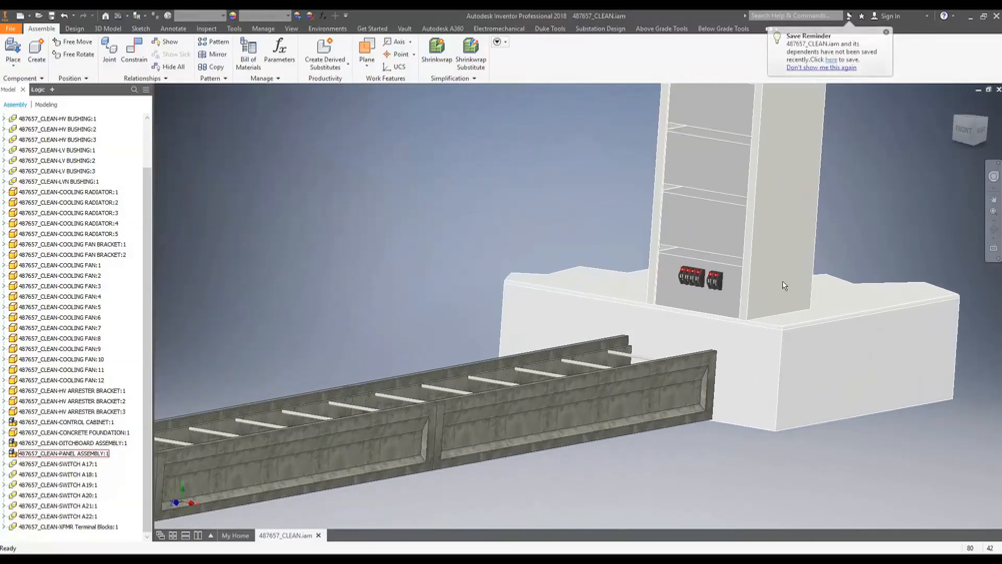
pyautogui.keyDown('shift'); pyautogui.moveTo(660, 299); pyautogui.dragTo(330, 334, button='middle'); pyautogui.keyUp('shift')
pyautogui.scroll(-2, 293, 318)
pyautogui.scroll(6, 256, 301)
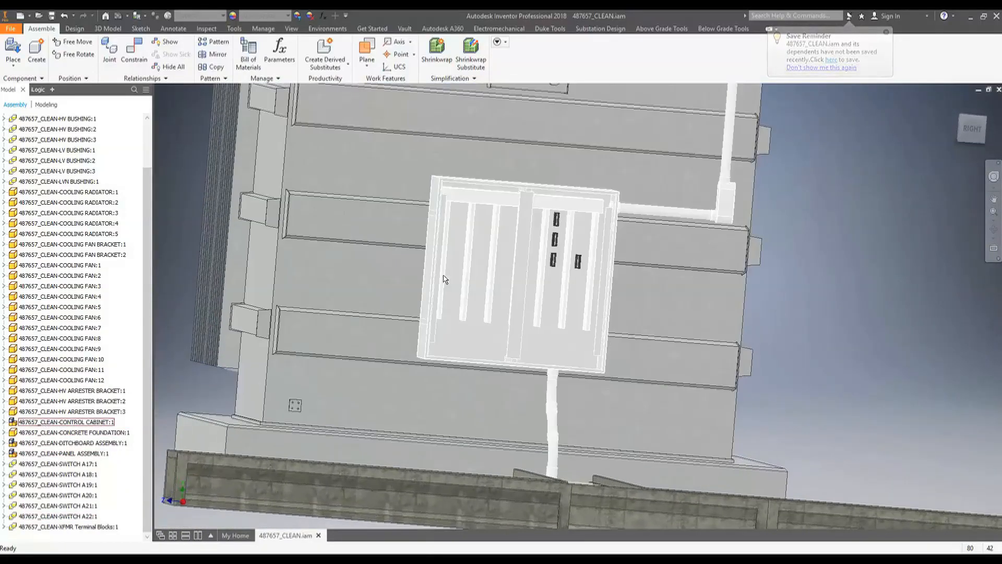
pyautogui.keyDown('shift'); pyautogui.moveTo(443, 275); pyautogui.dragTo(467, 284, button='middle'); pyautogui.keyUp('shift')
pyautogui.keyDown('shift'); pyautogui.moveTo(590, 250); pyautogui.dragTo(752, 354, button='middle'); pyautogui.keyUp('shift')
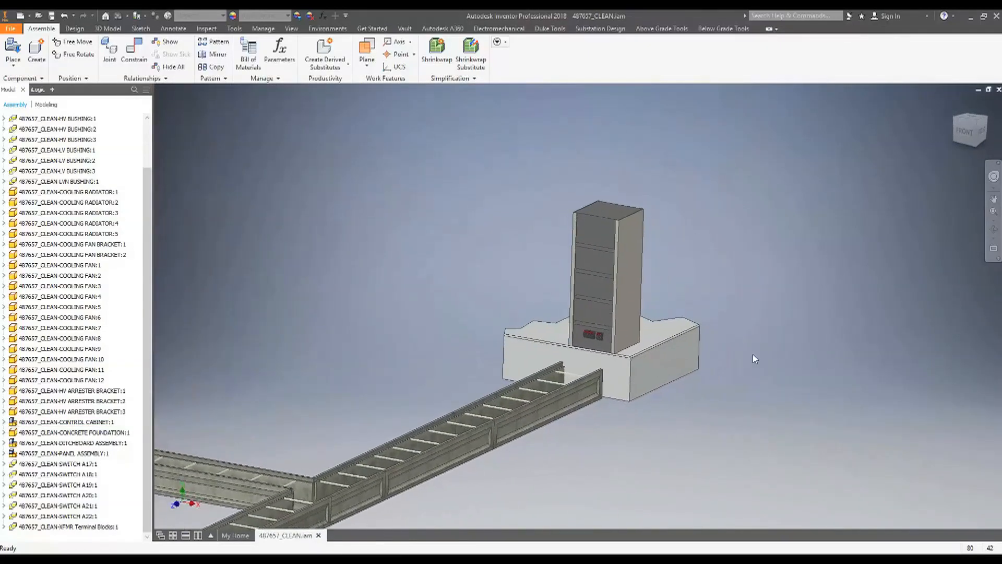
pyautogui.scroll(4, 655, 353)
pyautogui.scroll(-8, 594, 356)
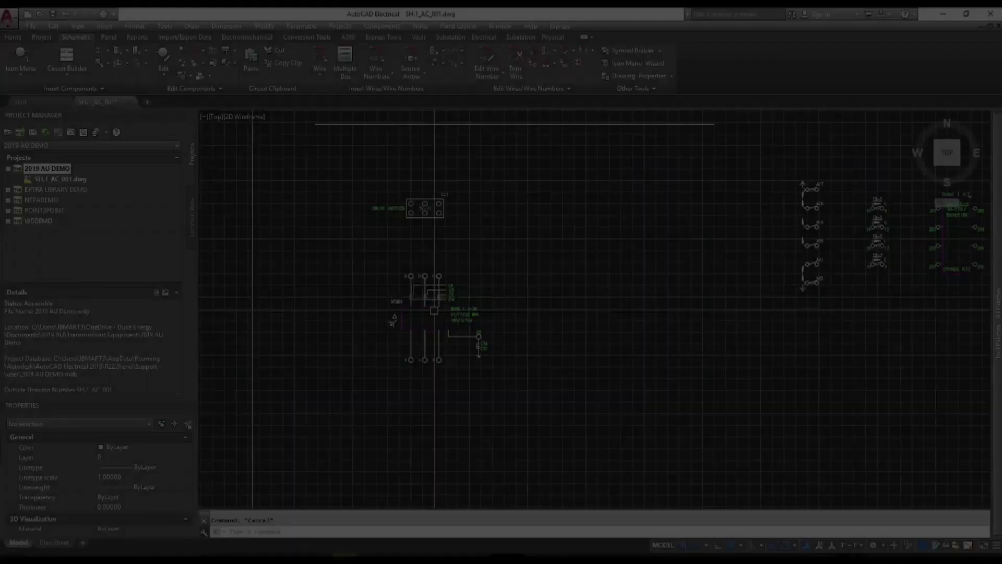
# Step: Switch back to AutoCAD Electrical and draw an H_A_PHASE_100kV wire from the circuit switcher's upper left terminal to the top bus line
pyautogui.scroll(3, 502, 255)
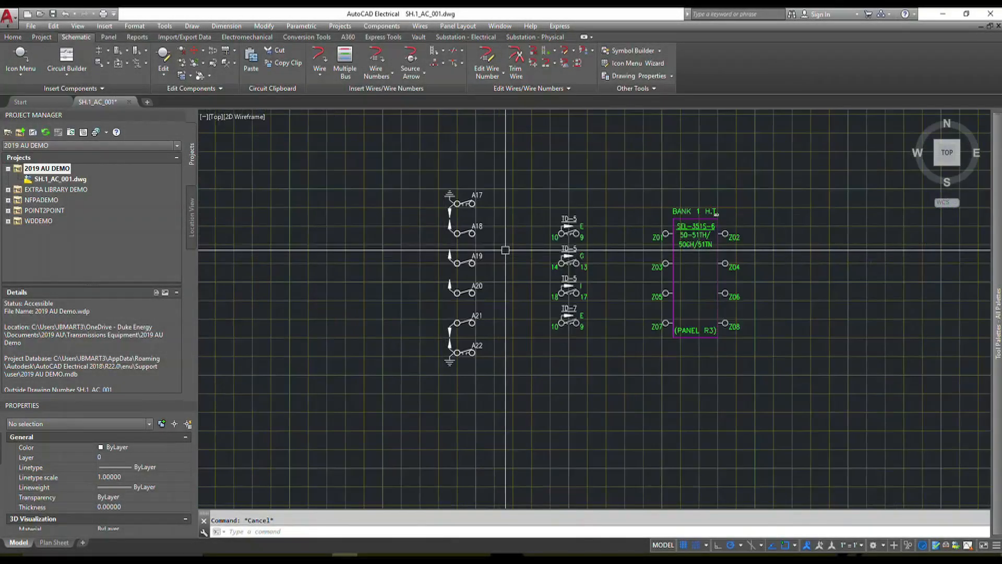
pyautogui.scroll(-2, 678, 266)
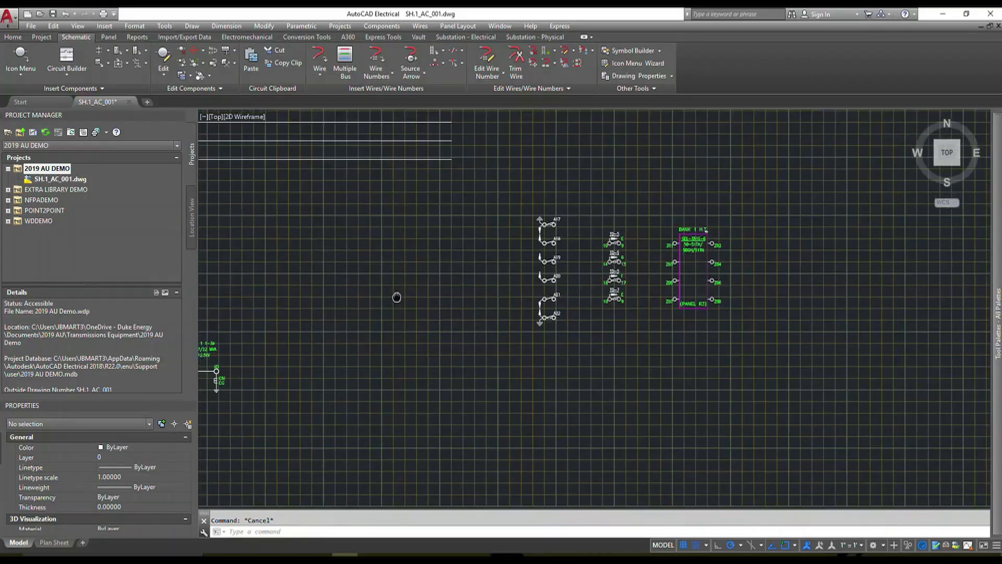
pyautogui.moveTo(396, 296); pyautogui.dragTo(638, 284, button='middle')
pyautogui.moveTo(419, 267); pyautogui.dragTo(417, 275, button='middle')
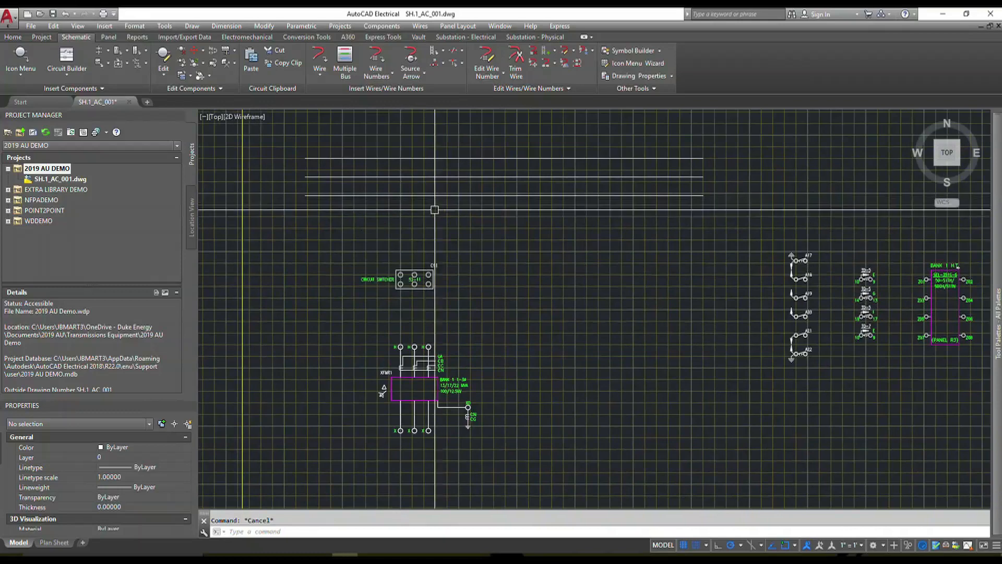
pyautogui.click(318, 58)
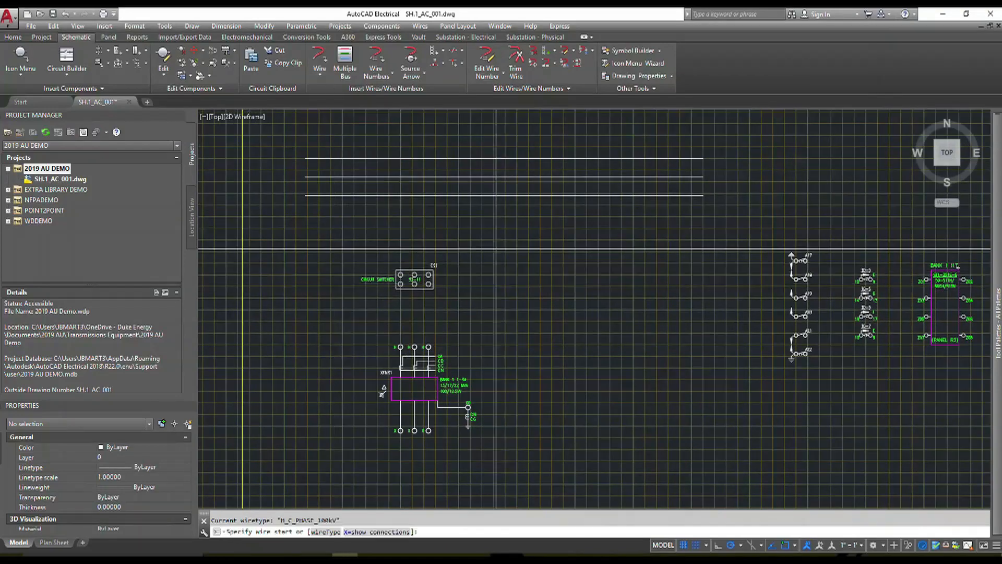
pyautogui.write('T')
pyautogui.press('Return')
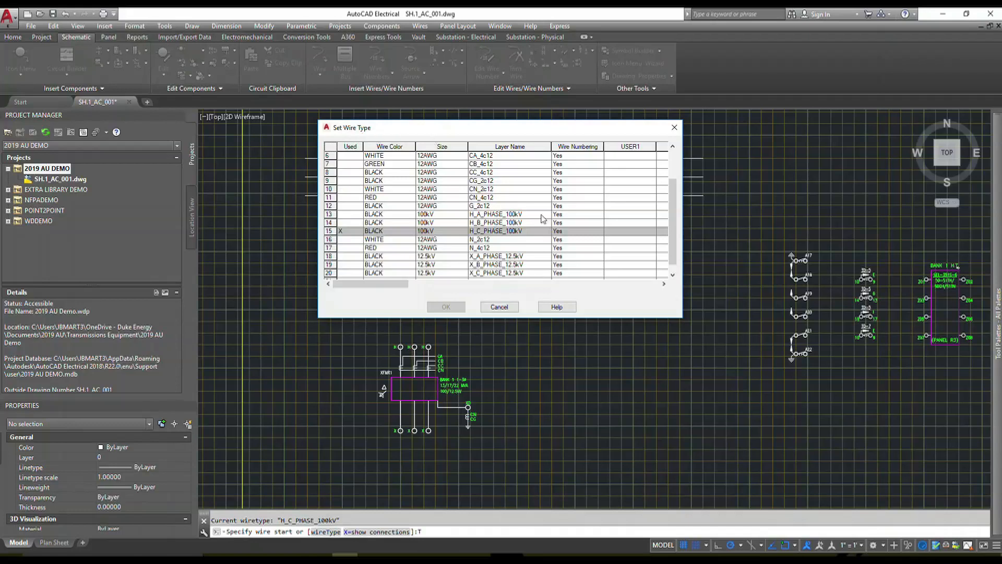
pyautogui.scroll(-1, 676, 211)
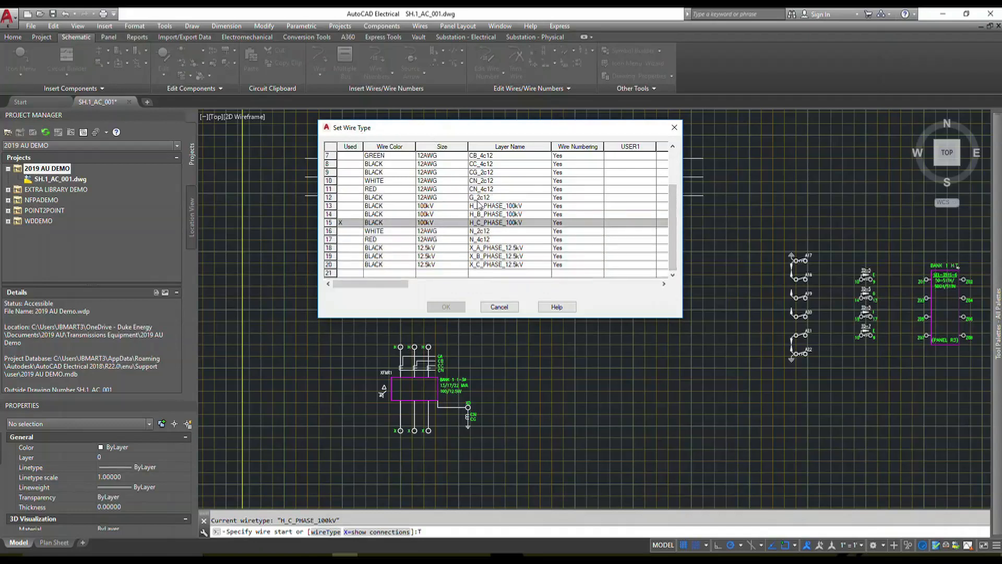
pyautogui.click(389, 207)
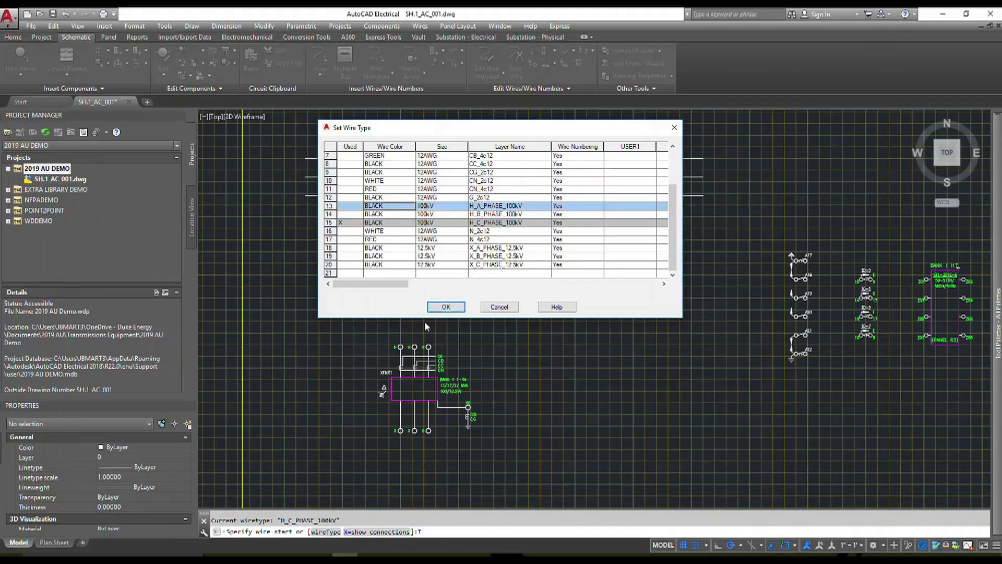
pyautogui.click(446, 307)
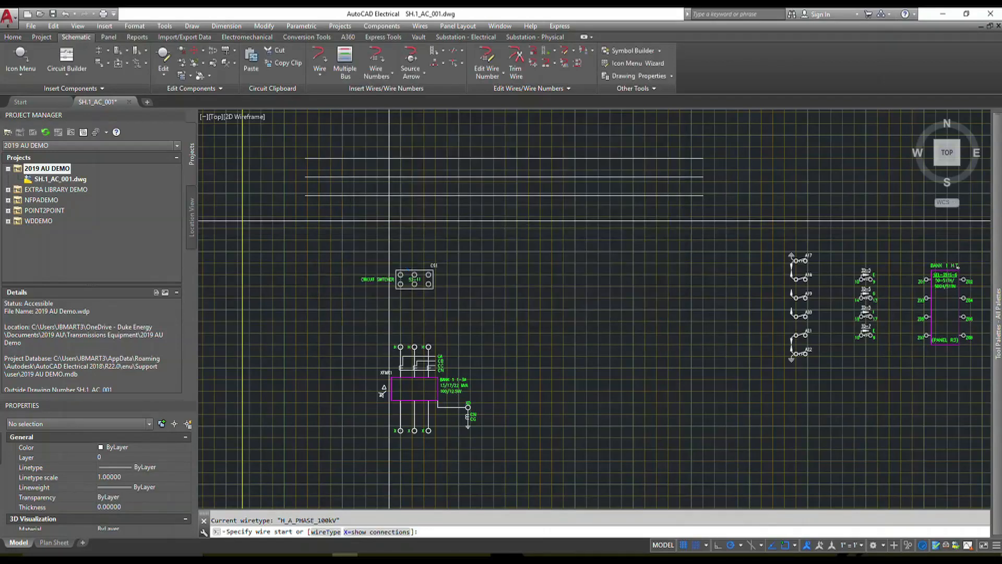
pyautogui.click(401, 275)
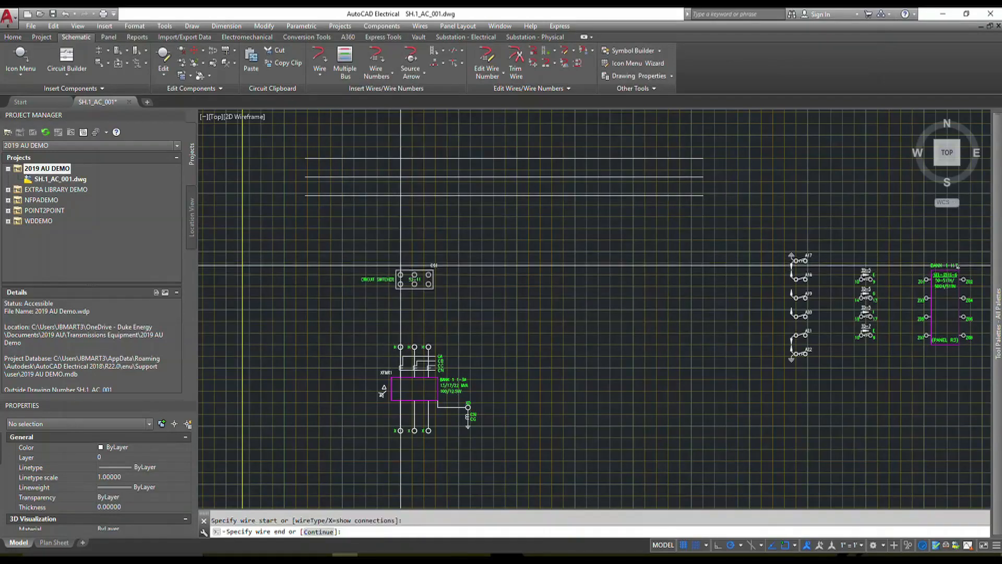
pyautogui.click(401, 157)
pyautogui.rightClick(422, 232)
pyautogui.click(441, 236)
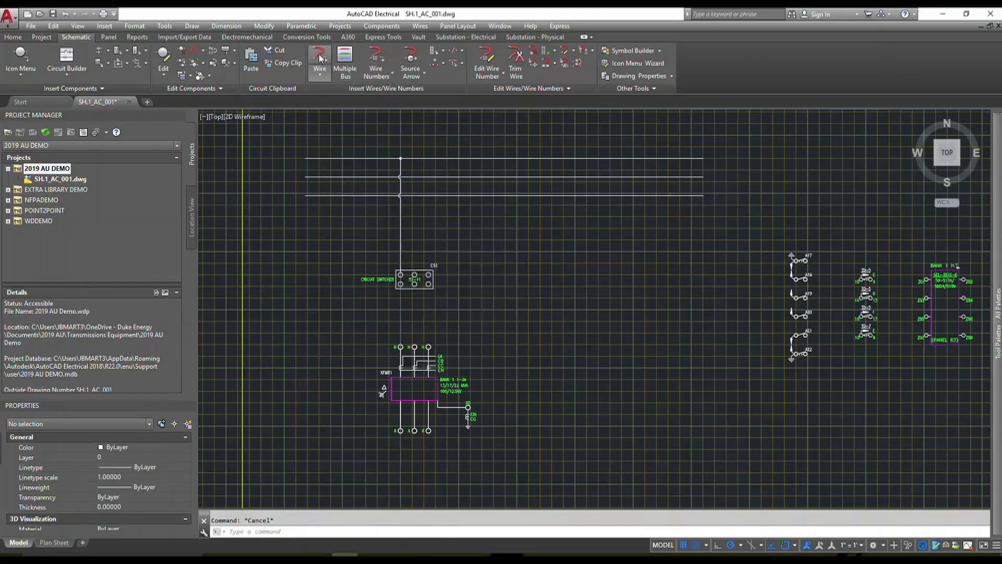
# Step: Draw an H_B_PHASE_100kV wire from the circuit switcher's upper middle terminal to the middle bus line
pyautogui.write('T')
pyautogui.press('Return')
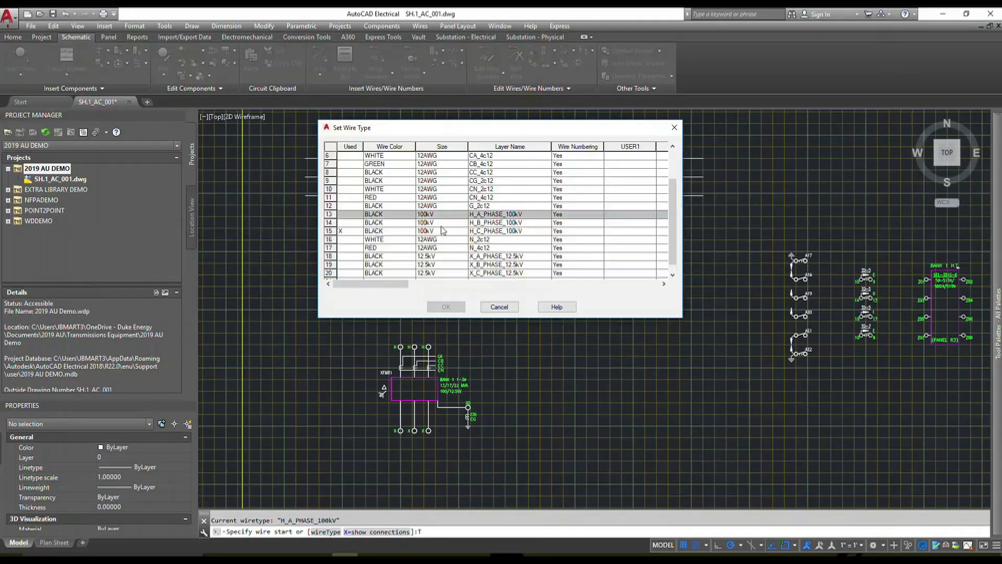
pyautogui.click(392, 223)
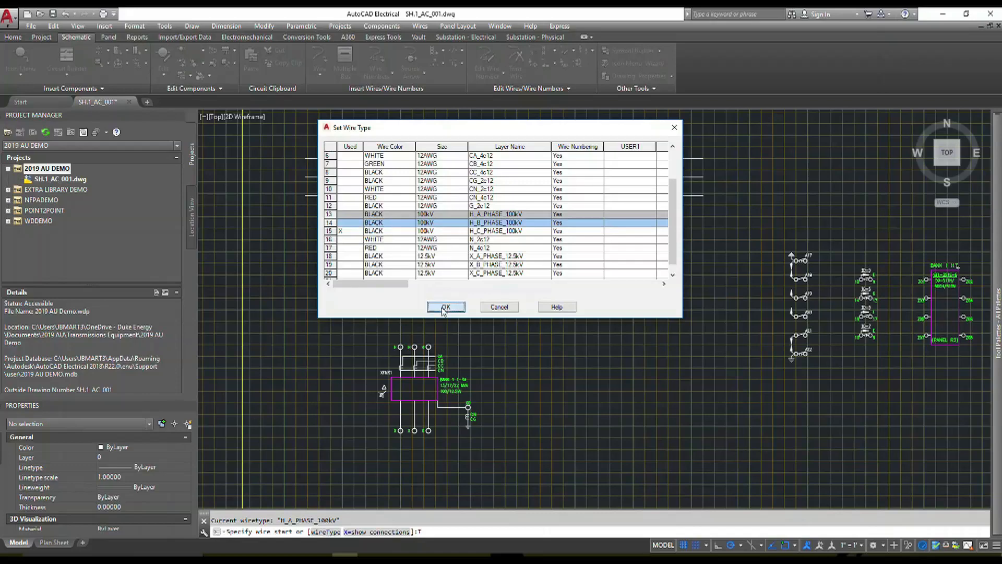
pyautogui.click(446, 306)
pyautogui.scroll(2, 414, 270)
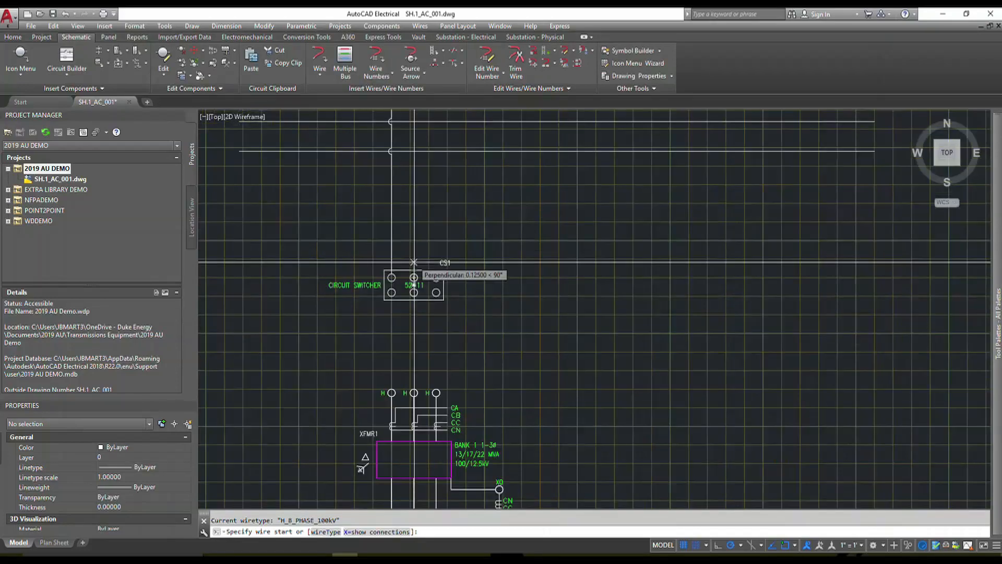
pyautogui.click(414, 274)
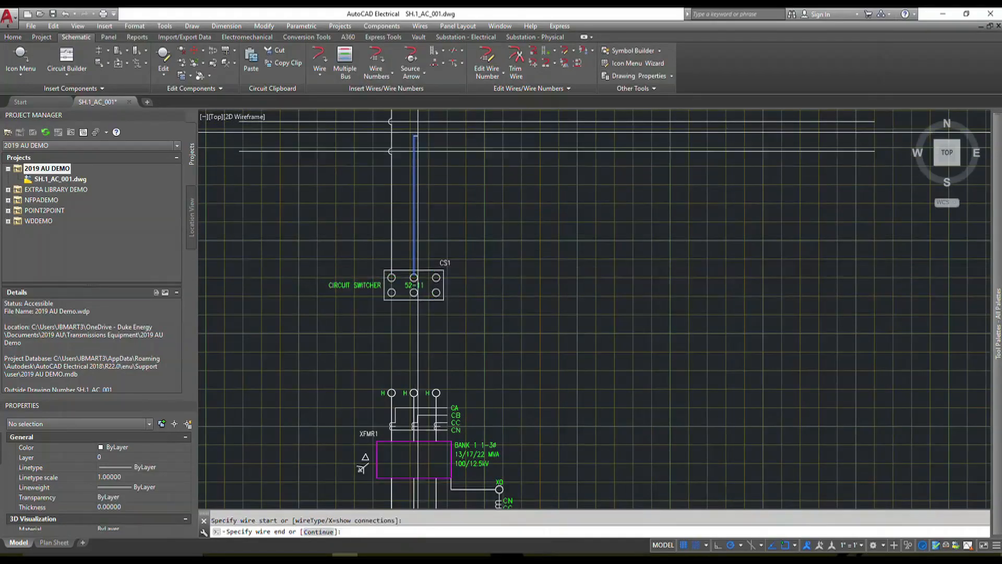
pyautogui.click(414, 121)
# Step: Draw an H_C_PHASE_100kV wire from the circuit switcher's upper right terminal to the bottom bus line
pyautogui.click(319, 58)
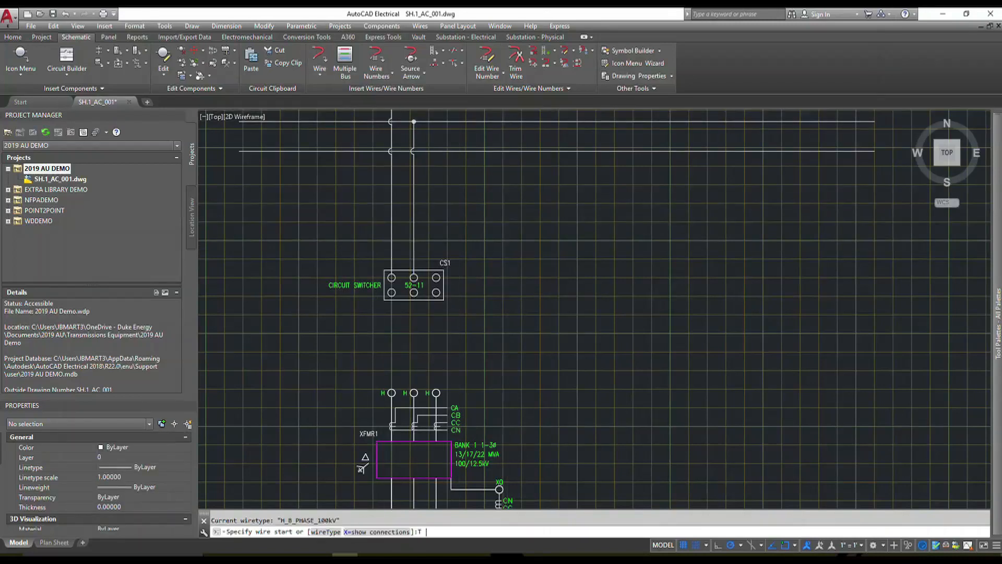
pyautogui.write('T')
pyautogui.press('Return')
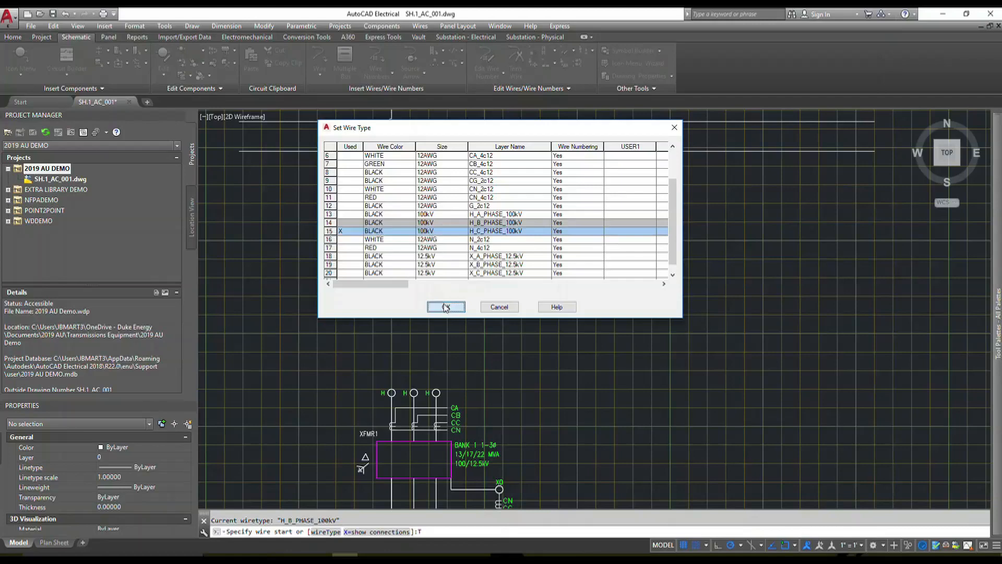
pyautogui.click(446, 308)
pyautogui.click(436, 277)
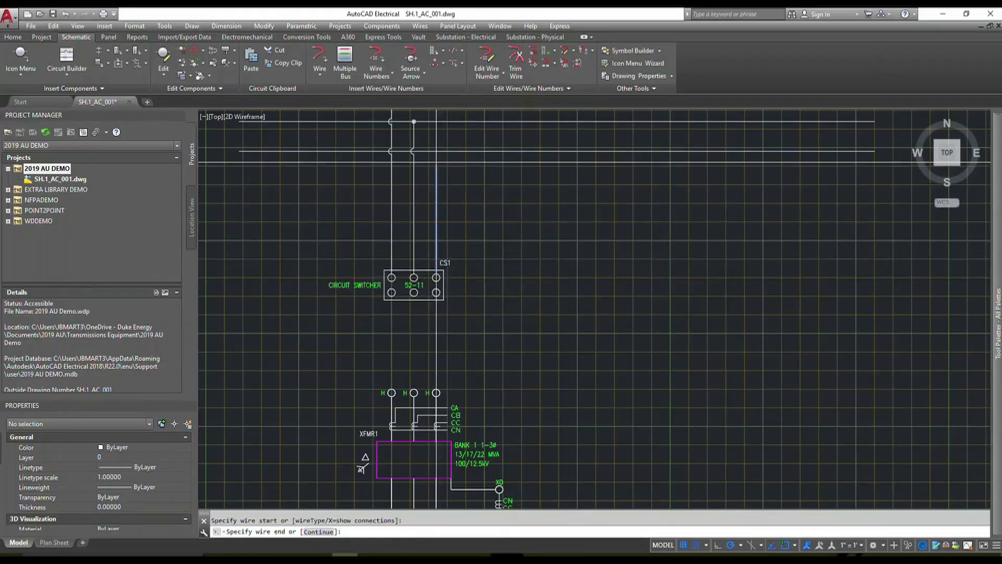
pyautogui.click(436, 151)
pyautogui.press('Escape')
# Step: Draw an A_4c12 wire from terminal Z01 of the SEL-351S-6 relay to terminal 9 of the top TD-5 test switch
pyautogui.scroll(-5, 503, 302)
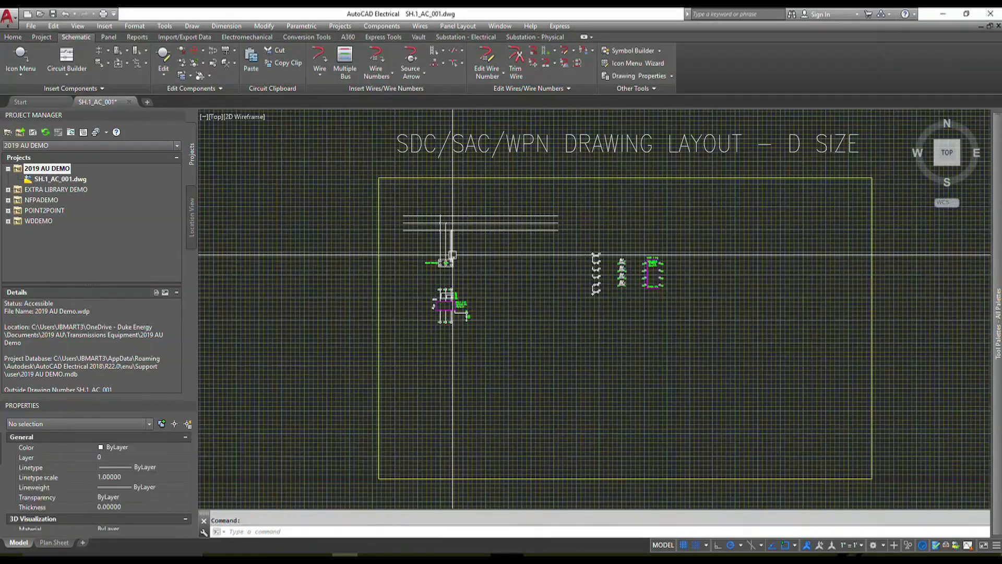
pyautogui.scroll(5, 459, 273)
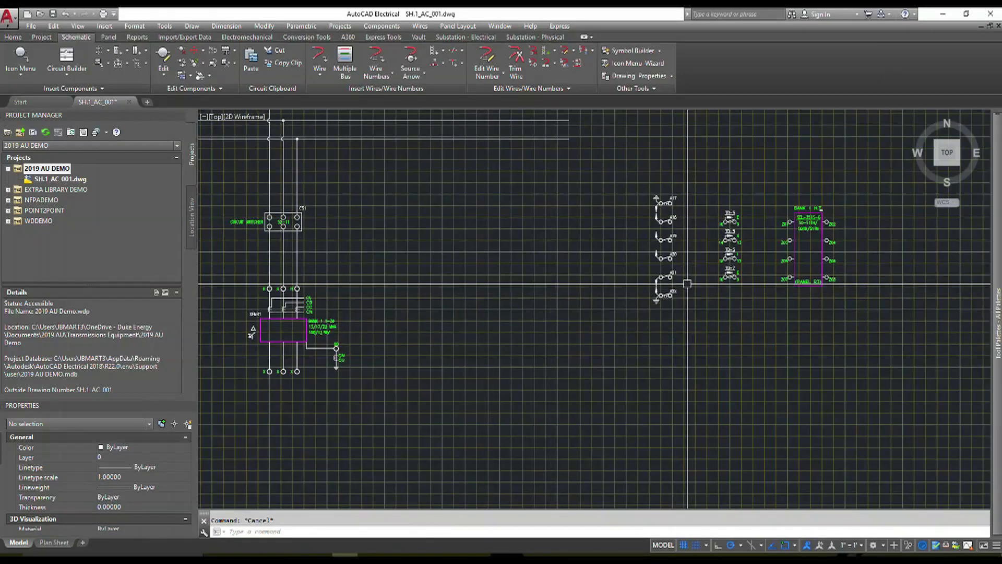
pyautogui.moveTo(687, 283); pyautogui.dragTo(487, 309, button='middle')
pyautogui.scroll(2, 574, 269)
pyautogui.press('Return')
pyautogui.write('T')
pyautogui.press('Return')
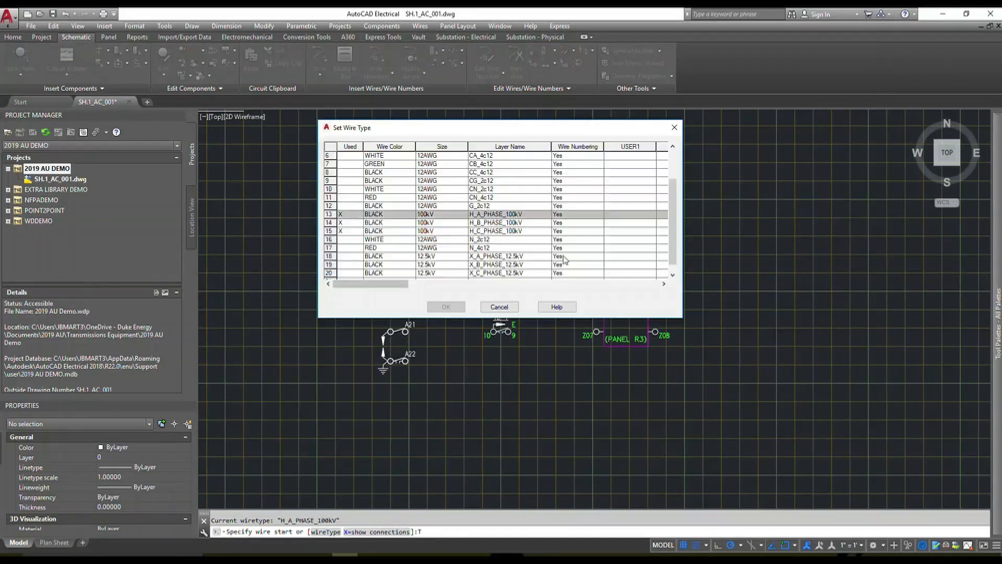
pyautogui.moveTo(490, 131); pyautogui.dragTo(348, 106)
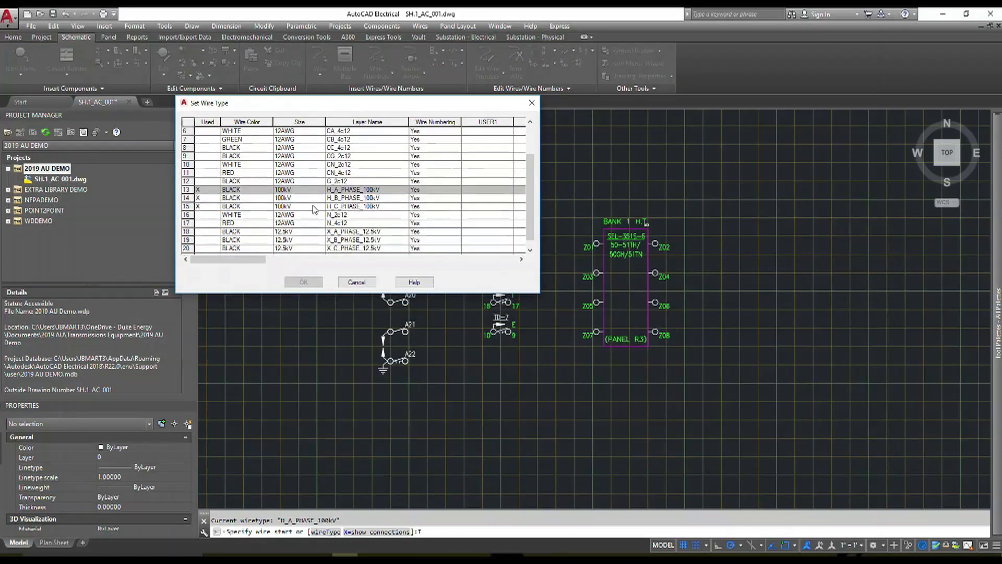
pyautogui.scroll(2, 298, 222)
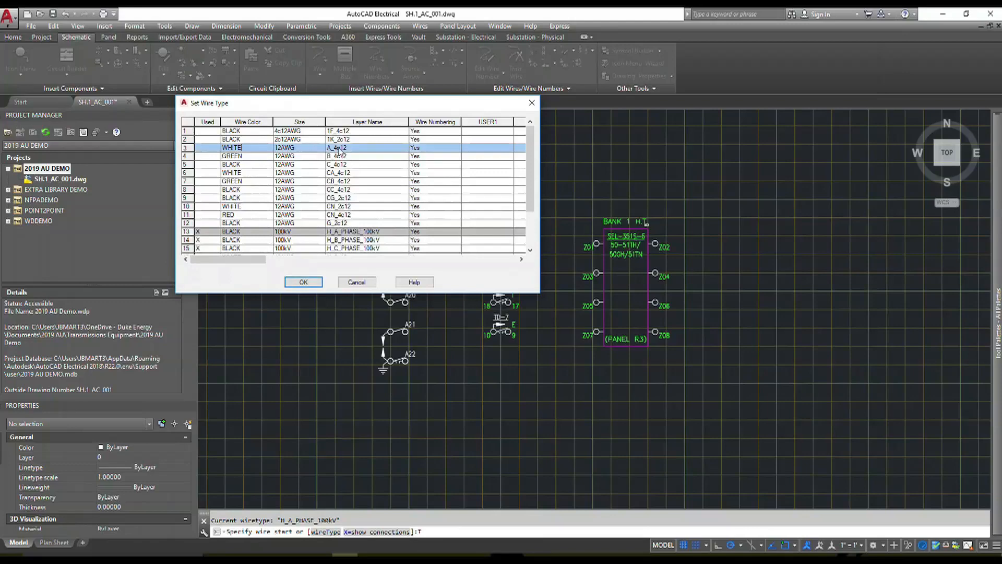
pyautogui.click(303, 282)
pyautogui.scroll(4, 489, 237)
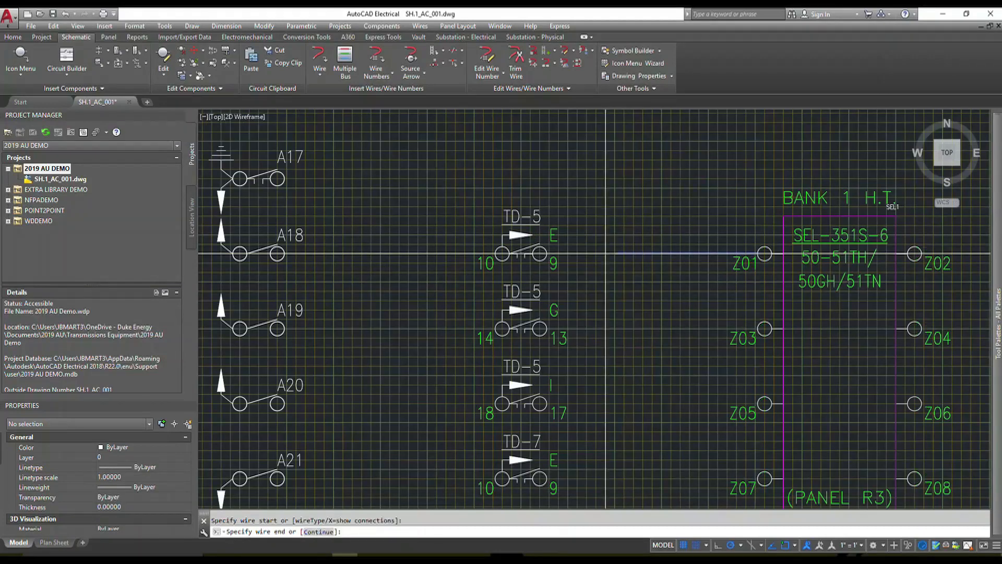
pyautogui.click(541, 254)
pyautogui.rightClick(548, 250)
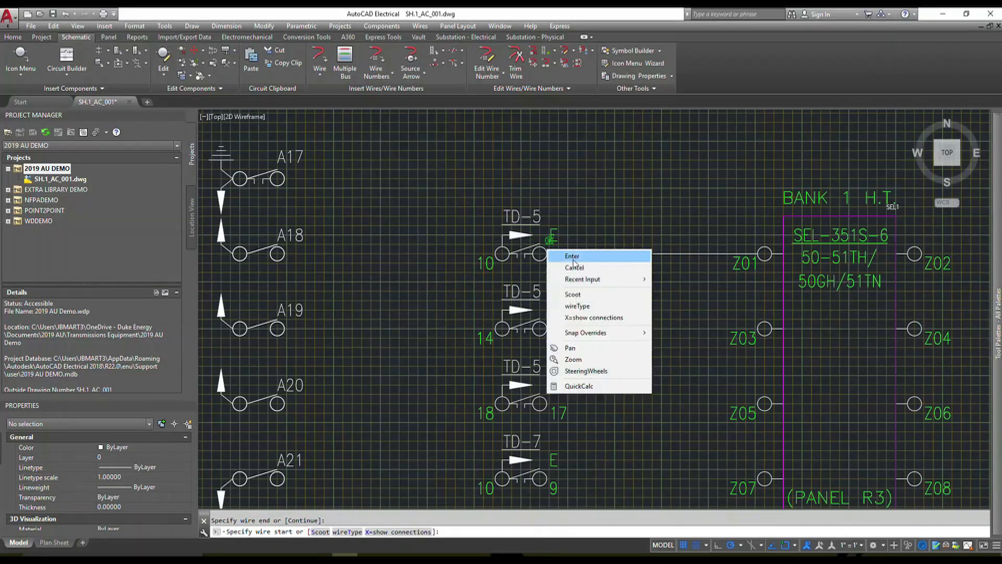
pyautogui.click(572, 256)
# Step: Draw an A_4c12 wire from terminal 10 of the top TD-5 test switch to the A18 terminal
pyautogui.press('Return')
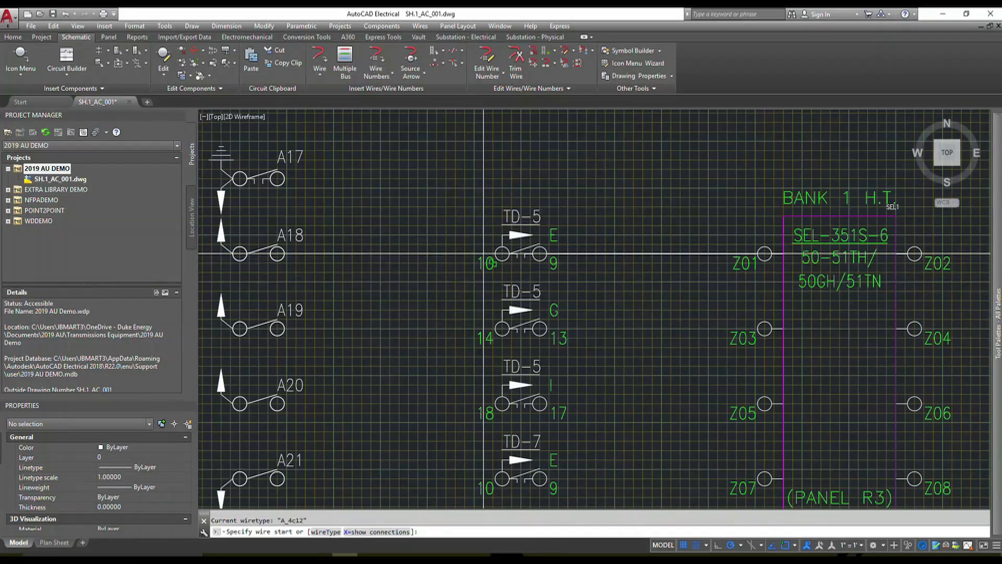
pyautogui.click(502, 253)
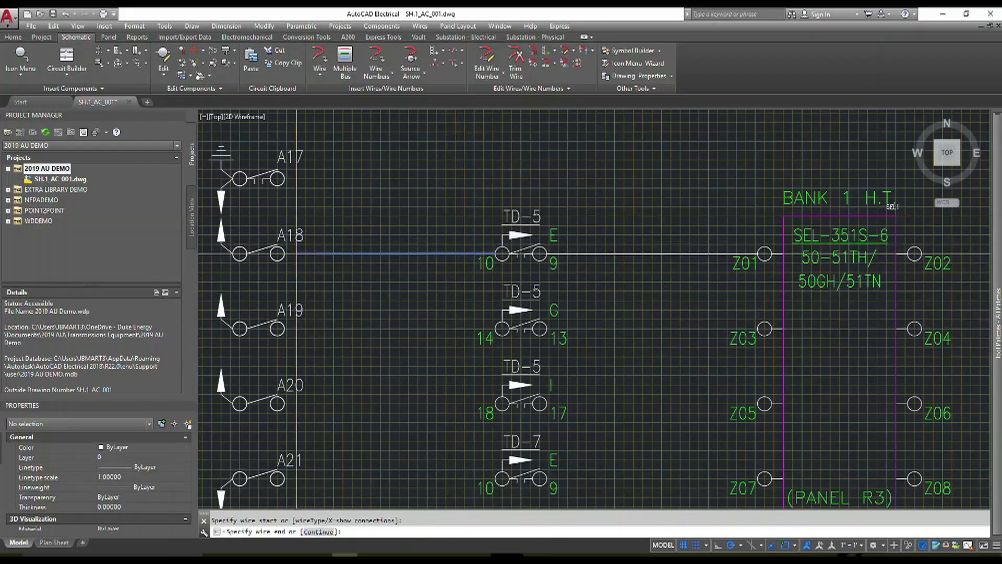
pyautogui.click(287, 253)
pyautogui.rightClick(287, 251)
pyautogui.click(333, 259)
pyautogui.scroll(-4, 411, 207)
pyautogui.press('Escape')
# Step: Start another wire and set its wire type to B_4c12, green 12AWG
pyautogui.press('Return')
pyautogui.write('T')
pyautogui.press('Return')
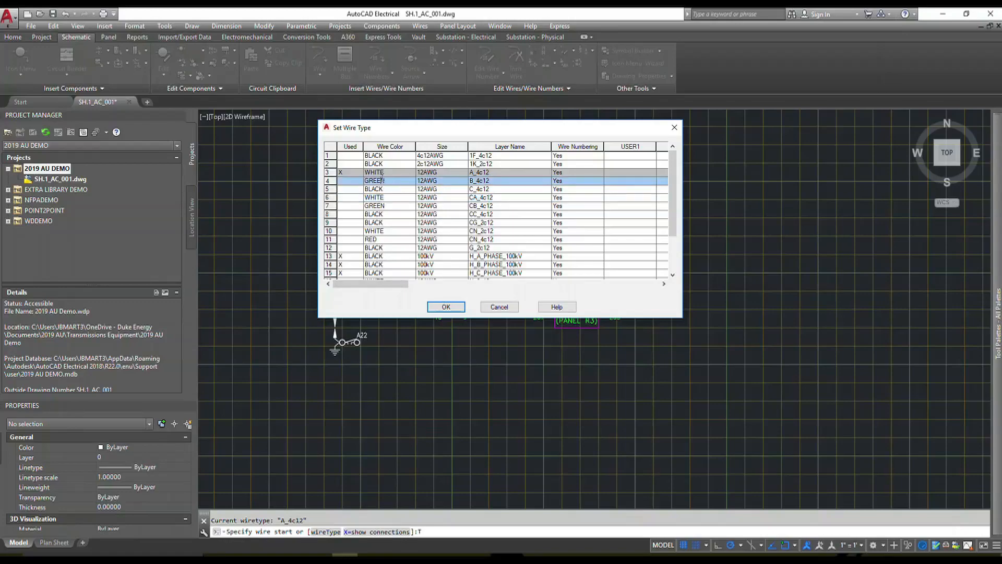
pyautogui.click(445, 307)
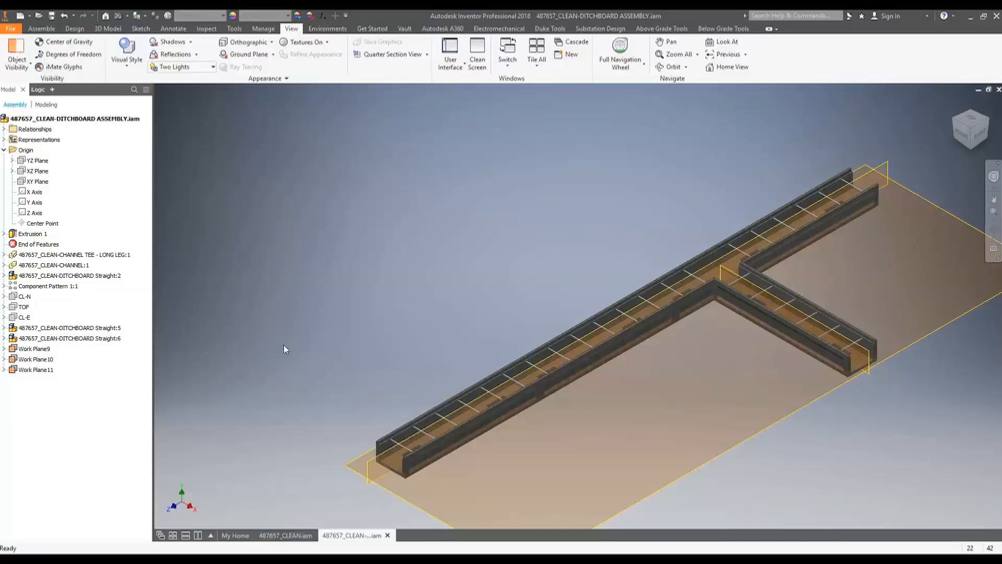
# Step: Switch to Inventor and create a work point at the branch channel's open end from Work Plane10, Work Plane9 and the end face
pyautogui.press('.')
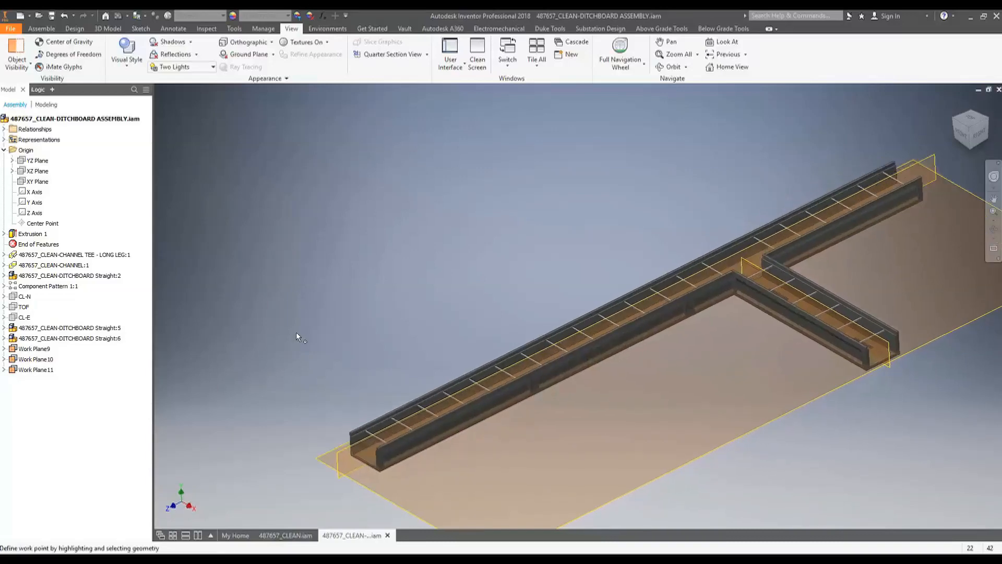
pyautogui.click(756, 291)
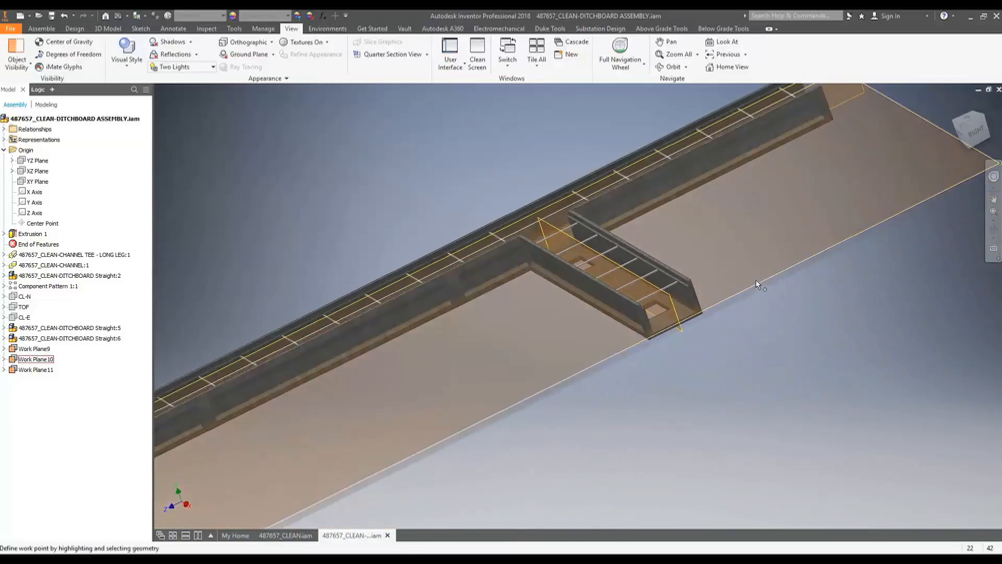
pyautogui.click(675, 308)
pyautogui.scroll(5, 644, 302)
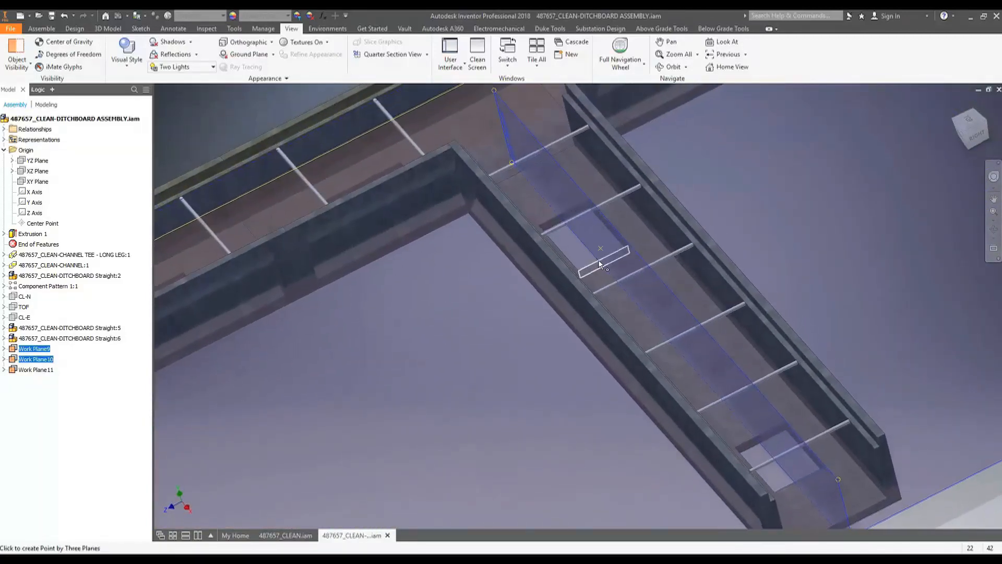
pyautogui.click(838, 524)
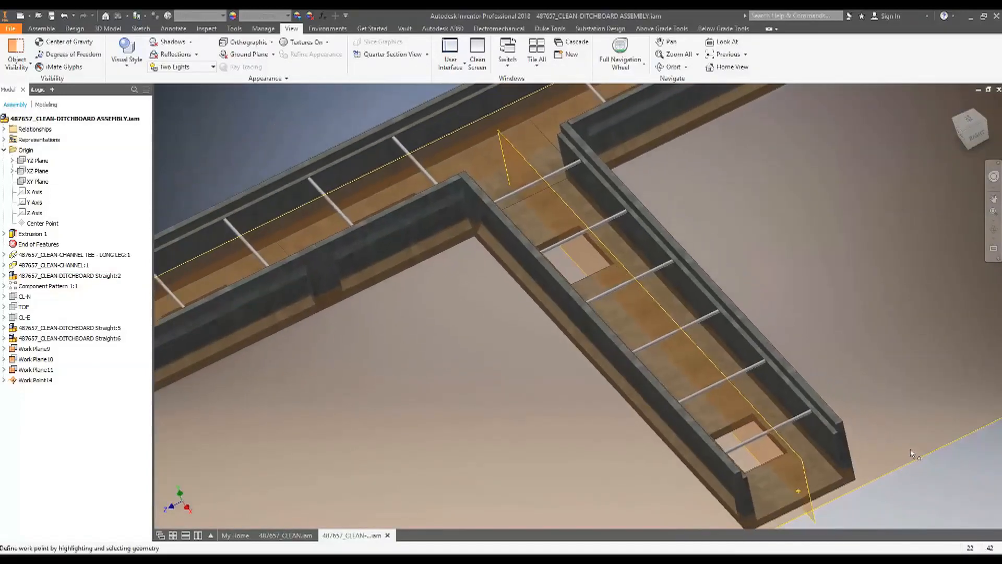
# Step: Create a work point from Work Plane10, Work Plane9 and the side face of the branch floor opening nearest the tee
pyautogui.click(913, 453)
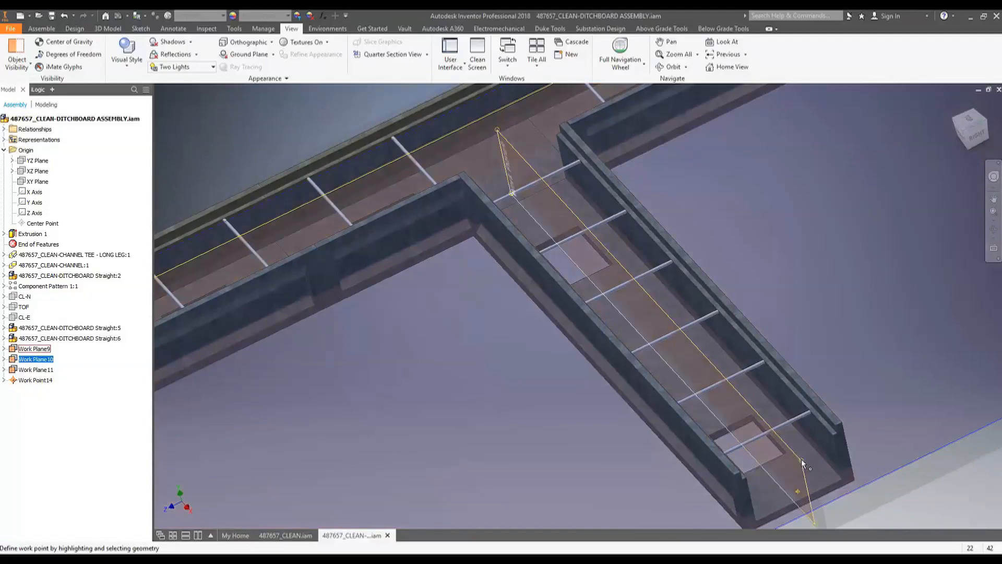
pyautogui.click(803, 463)
pyautogui.scroll(5, 729, 408)
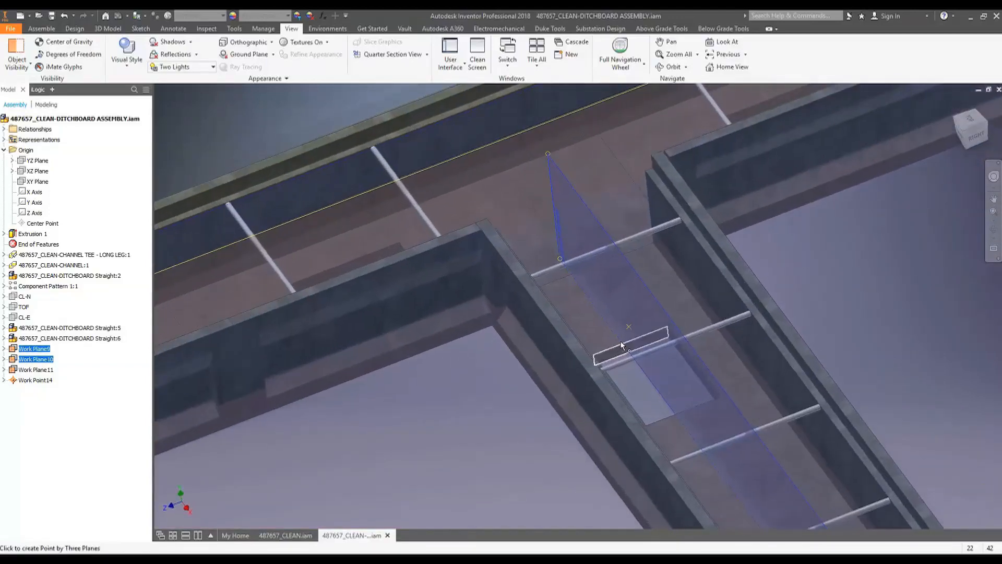
pyautogui.click(622, 342)
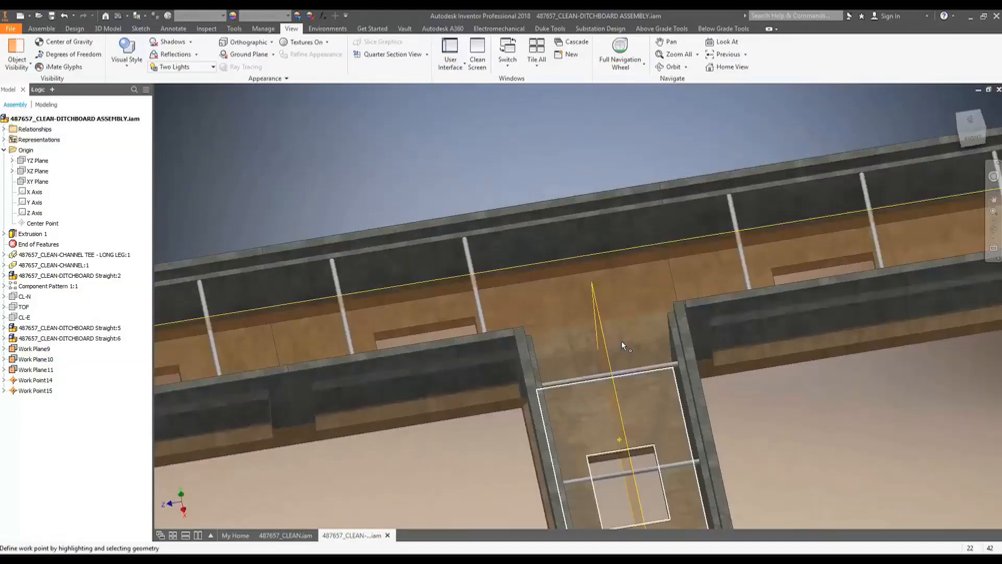
# Step: Create a work point at the tee junction where Work Plane9, Work Plane10 and Work Plane11 intersect
pyautogui.keyDown('shift'); pyautogui.moveTo(621, 340); pyautogui.dragTo(541, 309, button='middle'); pyautogui.keyUp('shift')
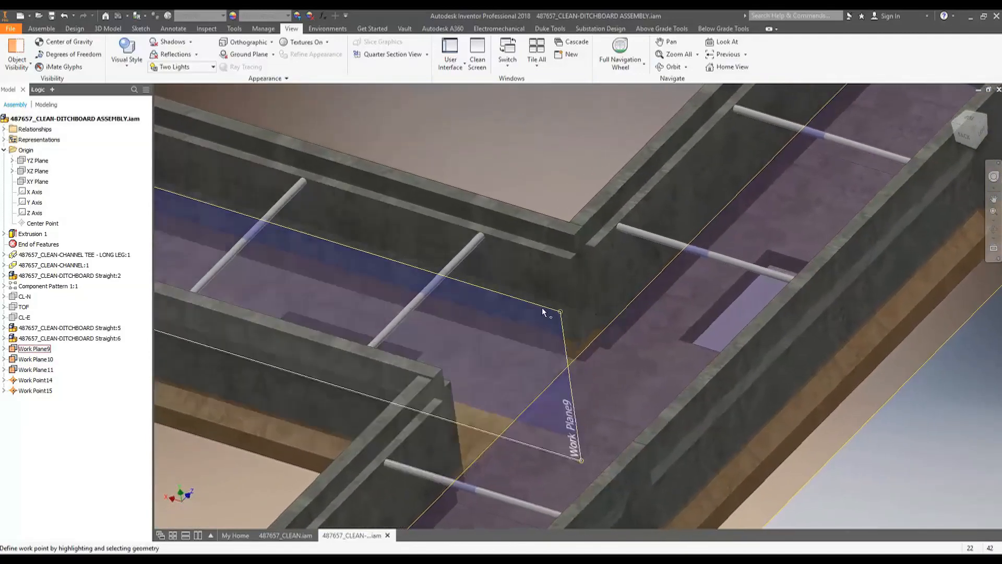
pyautogui.scroll(-5, 587, 326)
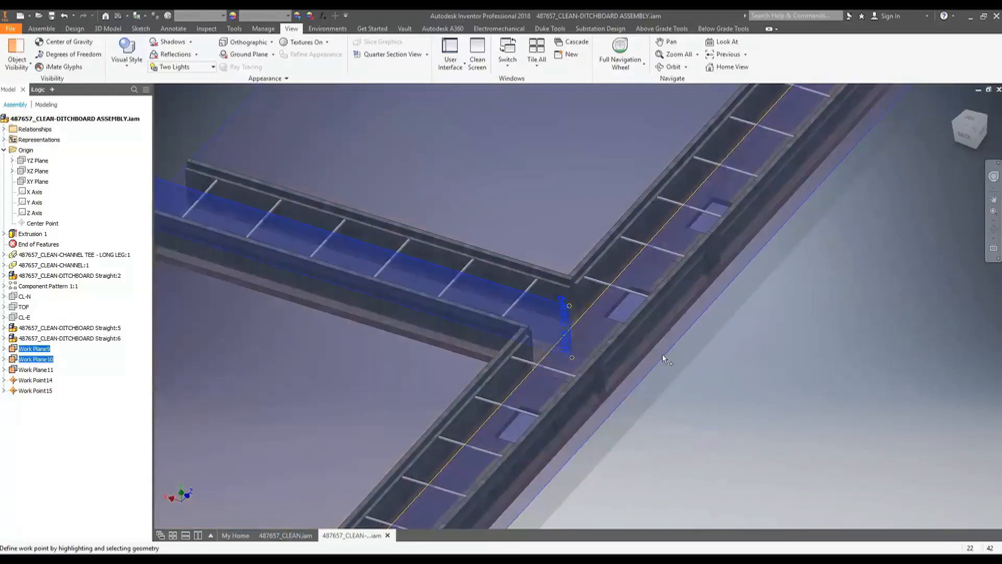
pyautogui.click(663, 355)
pyautogui.click(628, 358)
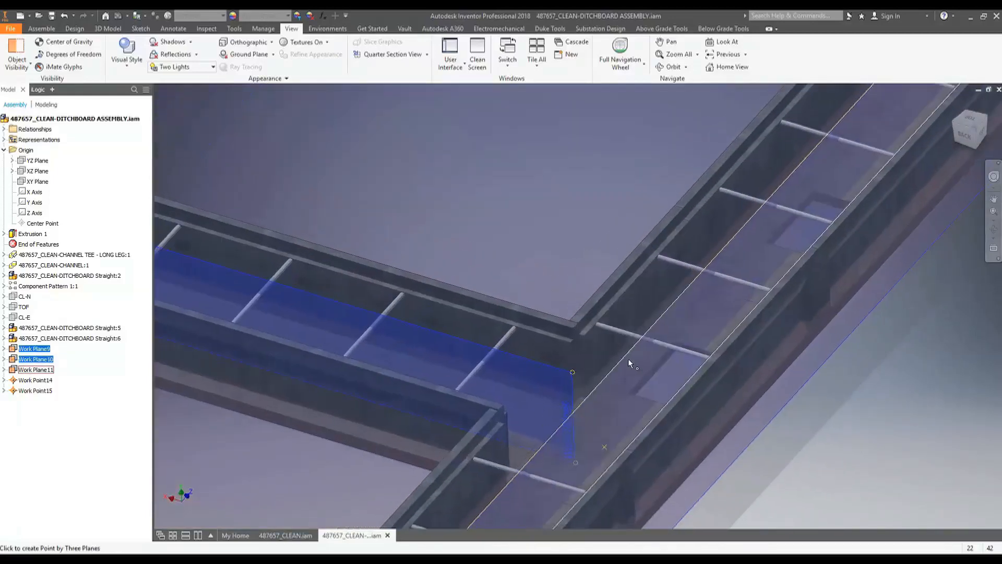
pyautogui.keyDown('shift'); pyautogui.moveTo(628, 358); pyautogui.dragTo(583, 367, button='middle'); pyautogui.keyUp('shift')
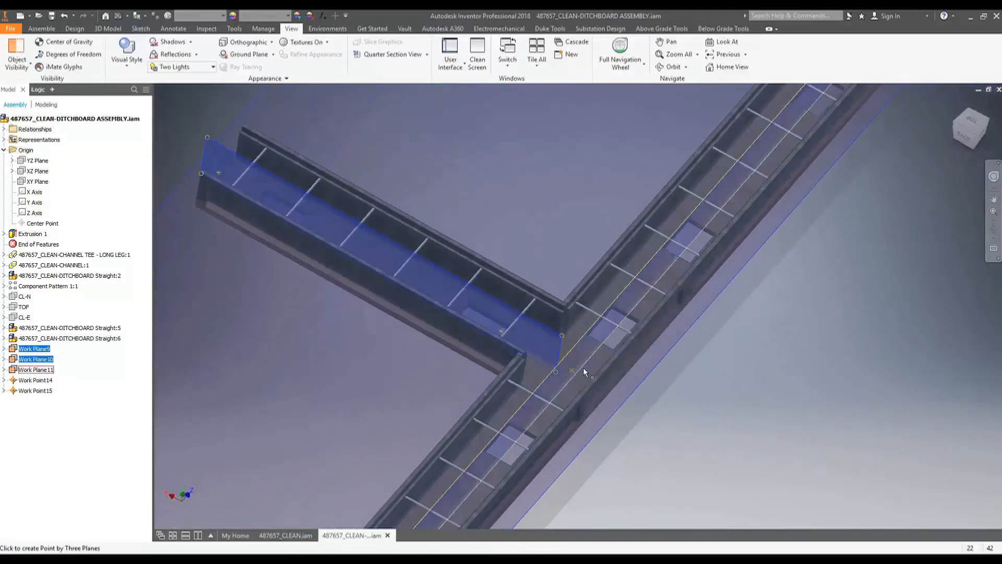
pyautogui.click(583, 367)
# Step: Create a work point from Work Plane10, Work Plane11 and a side face of the second floor opening past the tee
pyautogui.keyDown('shift'); pyautogui.moveTo(659, 397); pyautogui.dragTo(648, 358, button='middle'); pyautogui.keyUp('shift')
pyautogui.click(895, 222)
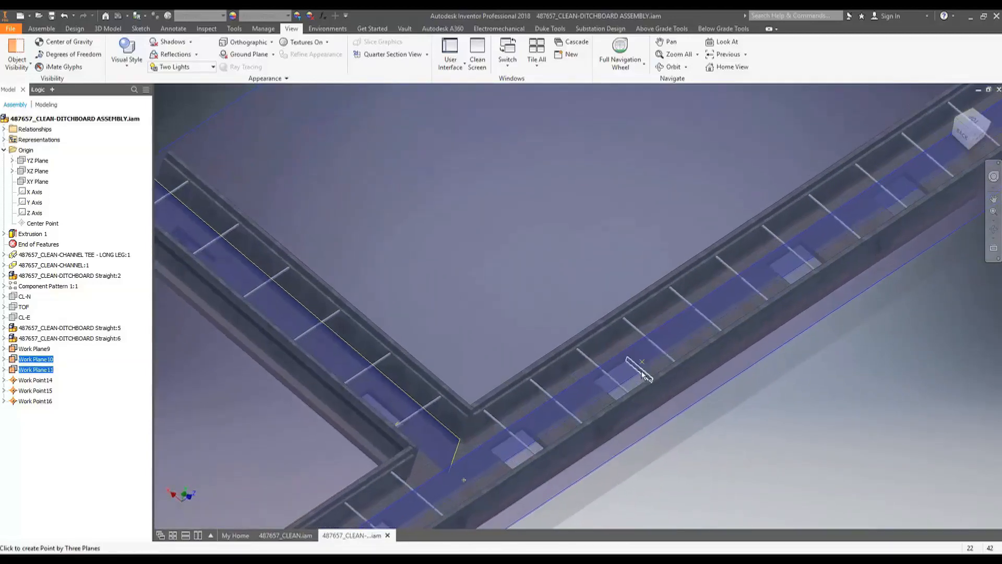
pyautogui.click(640, 371)
# Step: Create a work point from Work Plane10, Work Plane11 and a side face of the last floor opening in the long channel run
pyautogui.press('F6')
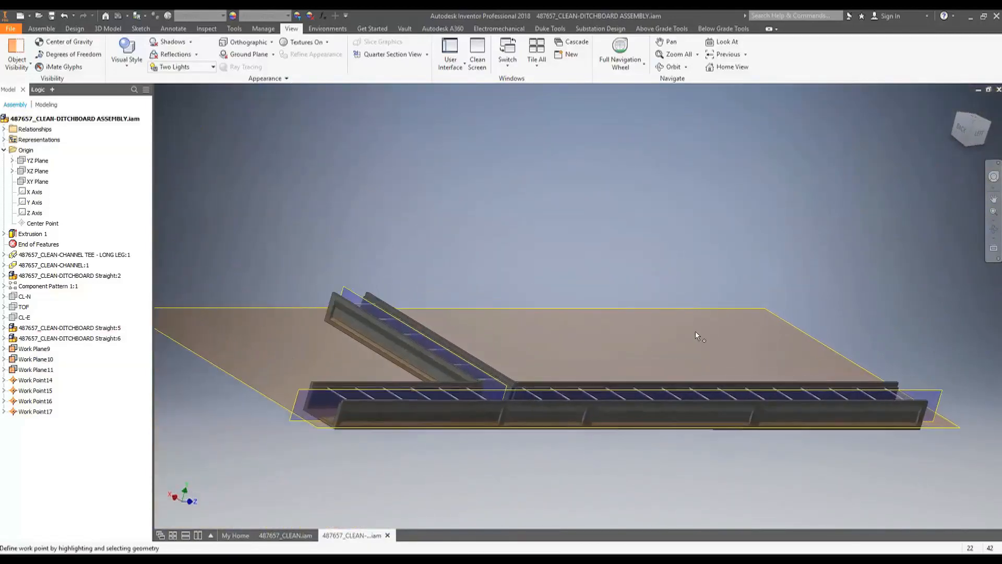
pyautogui.click(843, 349)
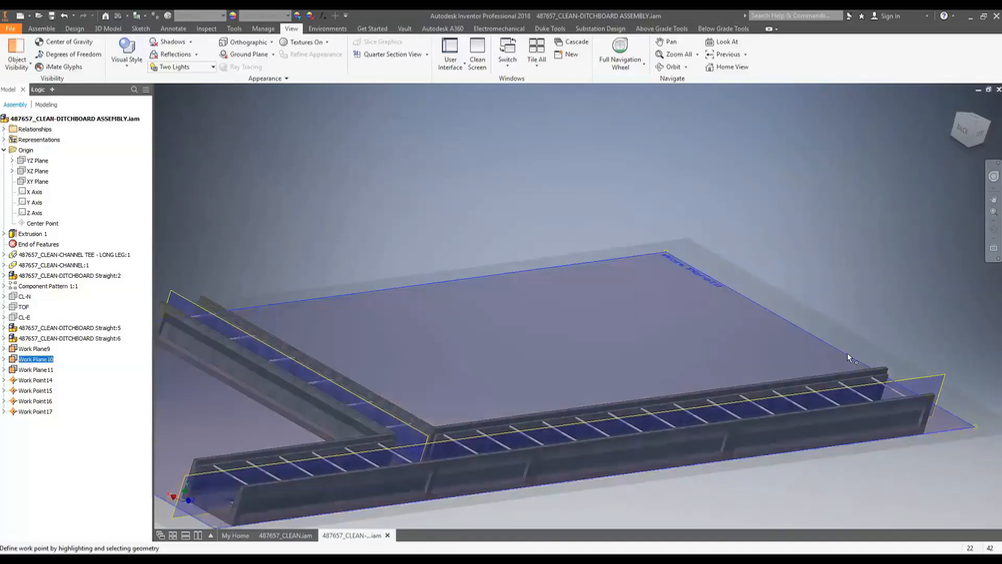
pyautogui.click(912, 376)
pyautogui.keyDown('shift'); pyautogui.moveTo(879, 405); pyautogui.dragTo(789, 395, button='middle'); pyautogui.keyUp('shift')
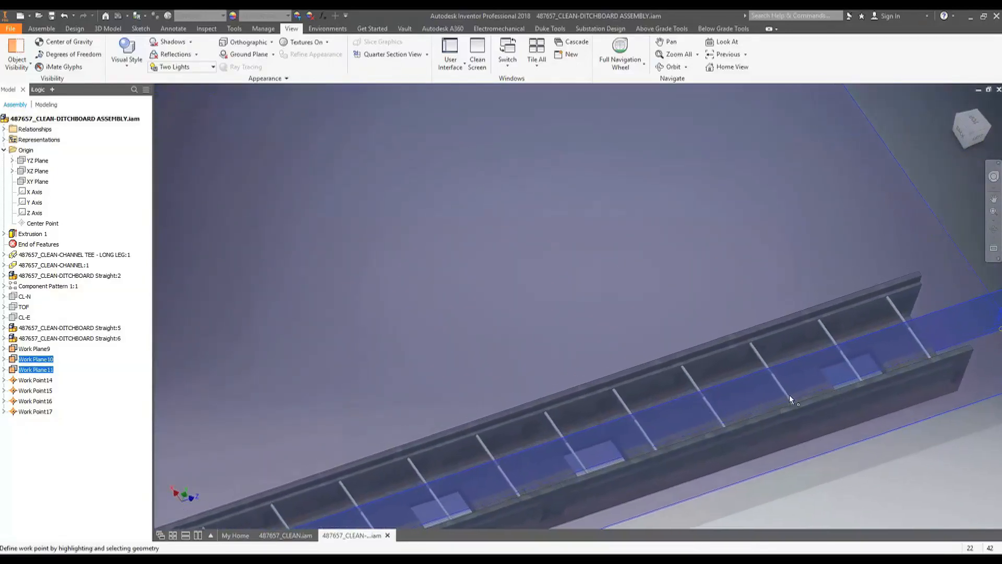
pyautogui.click(831, 378)
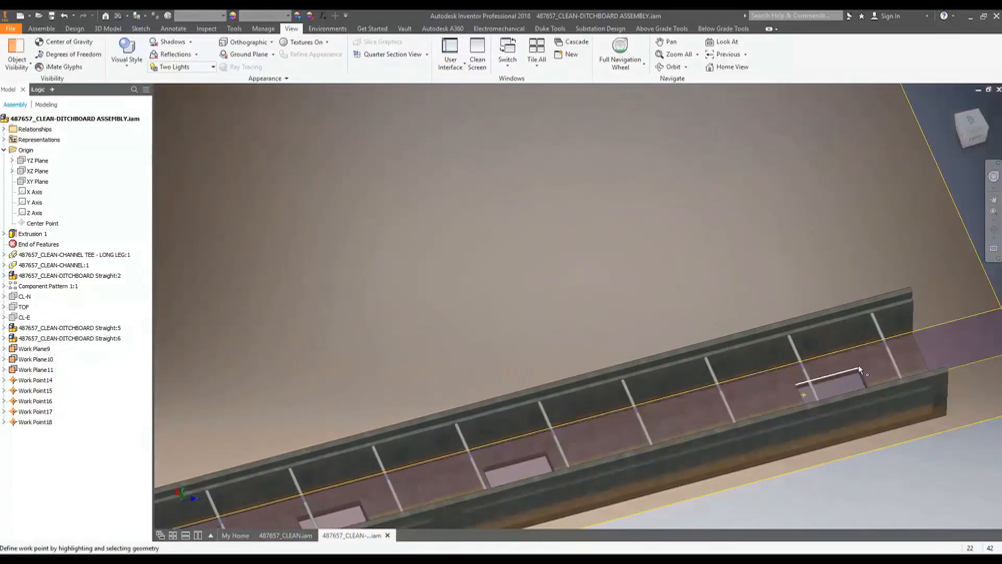
# Step: Create a work point at the long run's far open end from Work Plane11, Work Plane10 and the channel's end face
pyautogui.scroll(3, 858, 365)
pyautogui.scroll(-3, 870, 331)
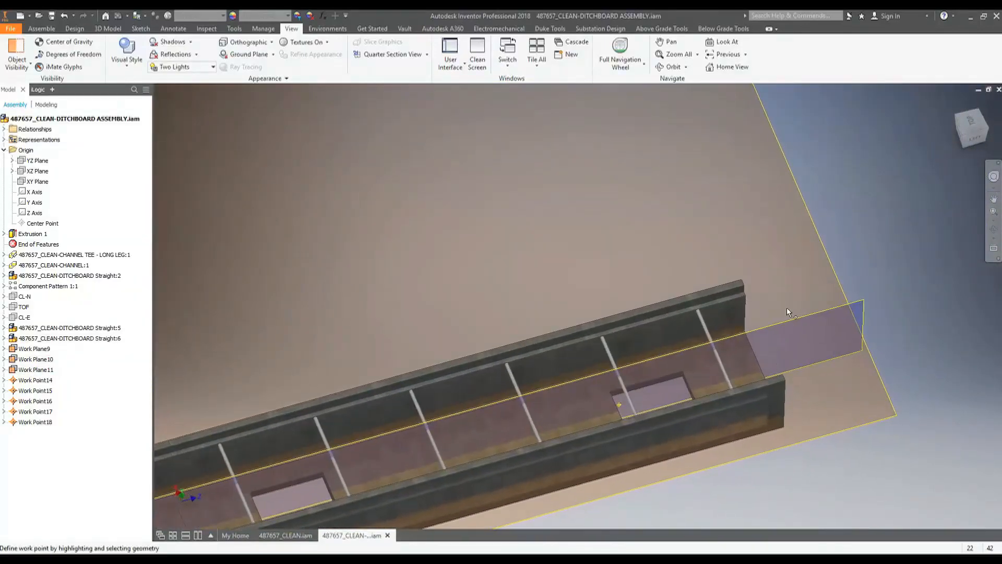
pyautogui.click(785, 319)
pyautogui.click(835, 274)
pyautogui.click(735, 353)
pyautogui.scroll(-2, 795, 318)
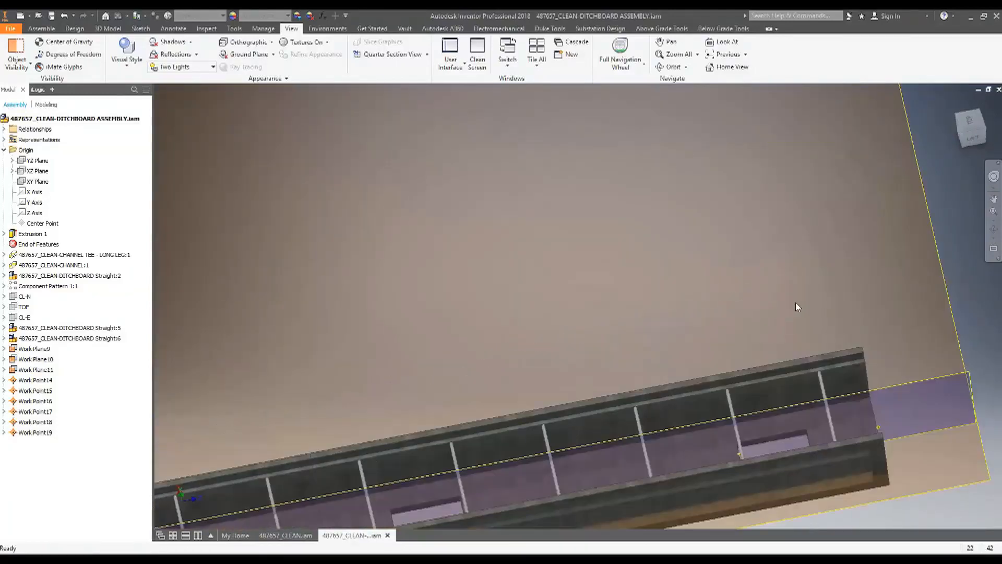
pyautogui.scroll(-4, 795, 306)
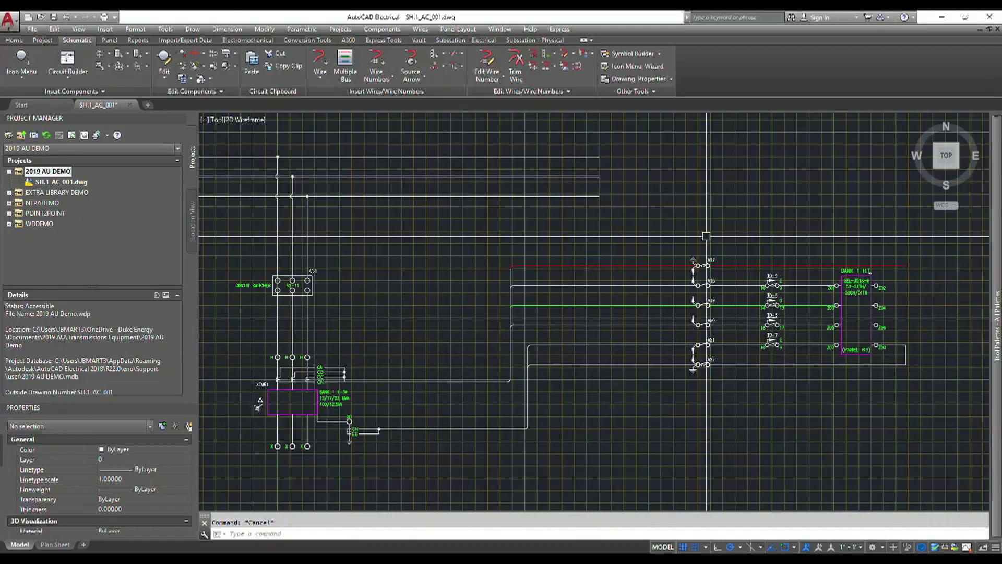
# Step: Switch back to AutoCAD Electrical and examine the wiring from the circuit switcher and transformer through the test switches to the SEL-351S-6 relay
pyautogui.scroll(-3, 706, 236)
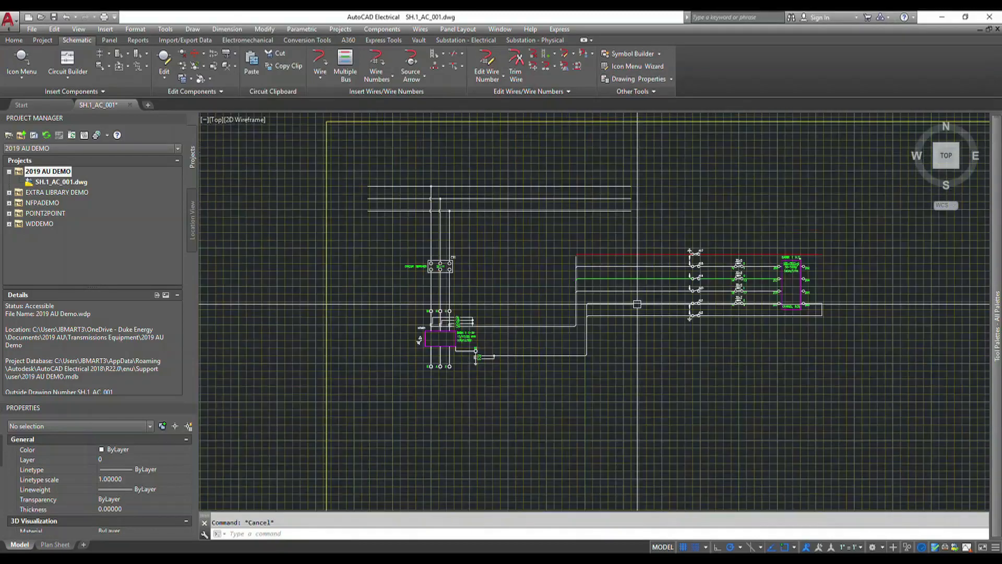
pyautogui.scroll(3, 404, 340)
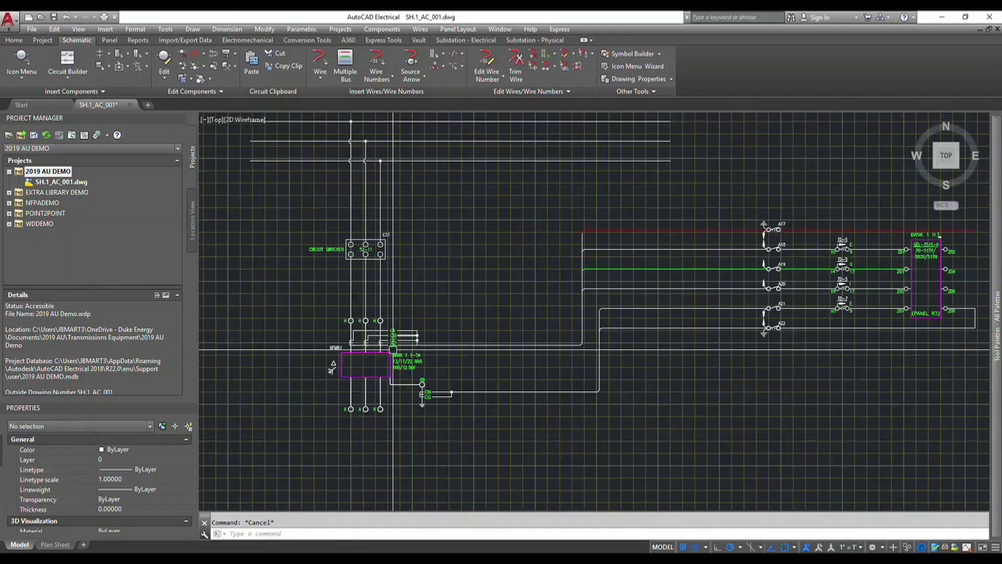
pyautogui.moveTo(777, 270); pyautogui.dragTo(549, 282, button='middle')
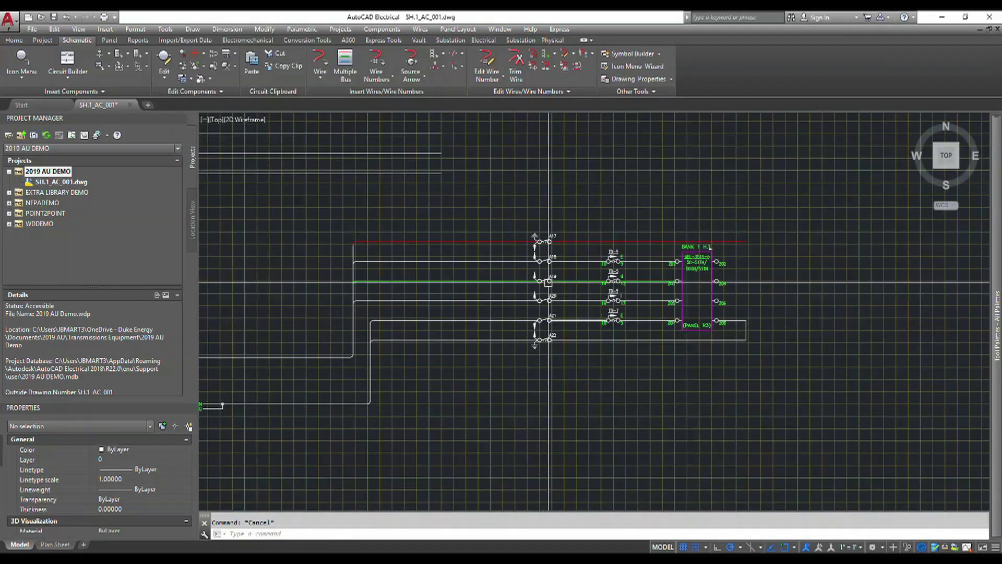
pyautogui.moveTo(556, 363); pyautogui.dragTo(661, 367, button='middle')
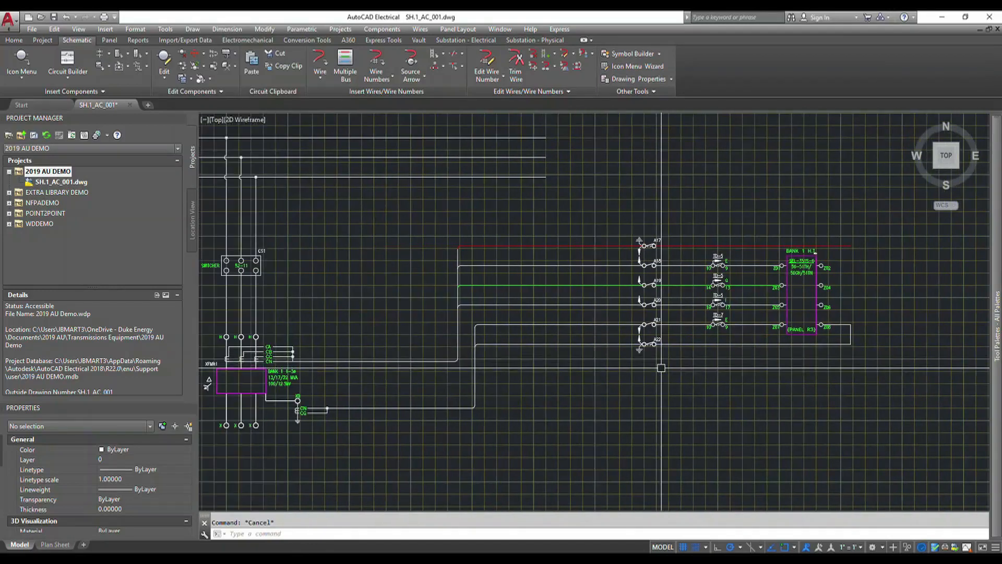
pyautogui.moveTo(566, 392); pyautogui.dragTo(667, 391, button='middle')
pyautogui.scroll(-3, 577, 391)
pyautogui.scroll(2, 559, 361)
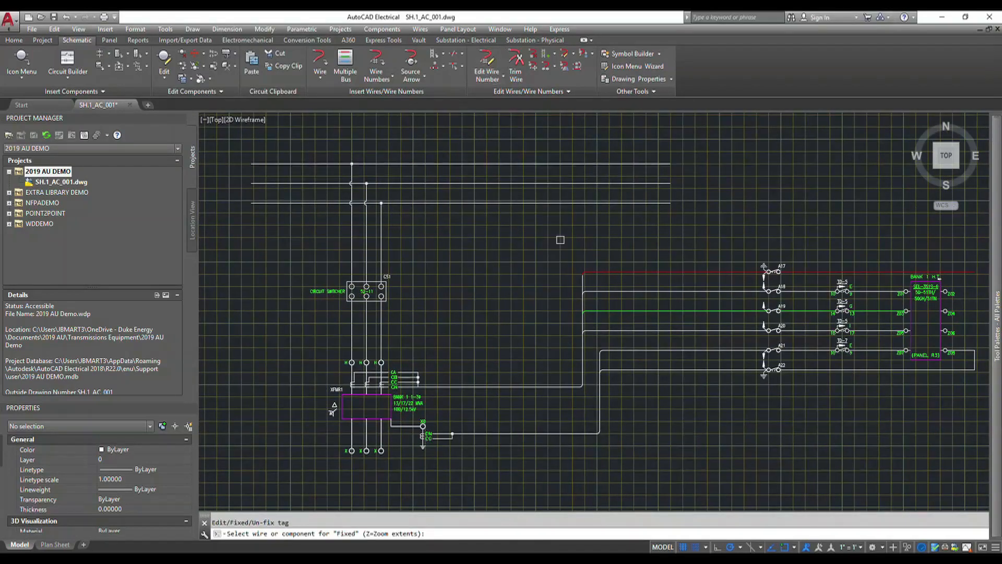
# Step: Tag and retag all wires drawing-wide, with sequential numbering from 1 and wire layer format overrides
pyautogui.click(496, 80)
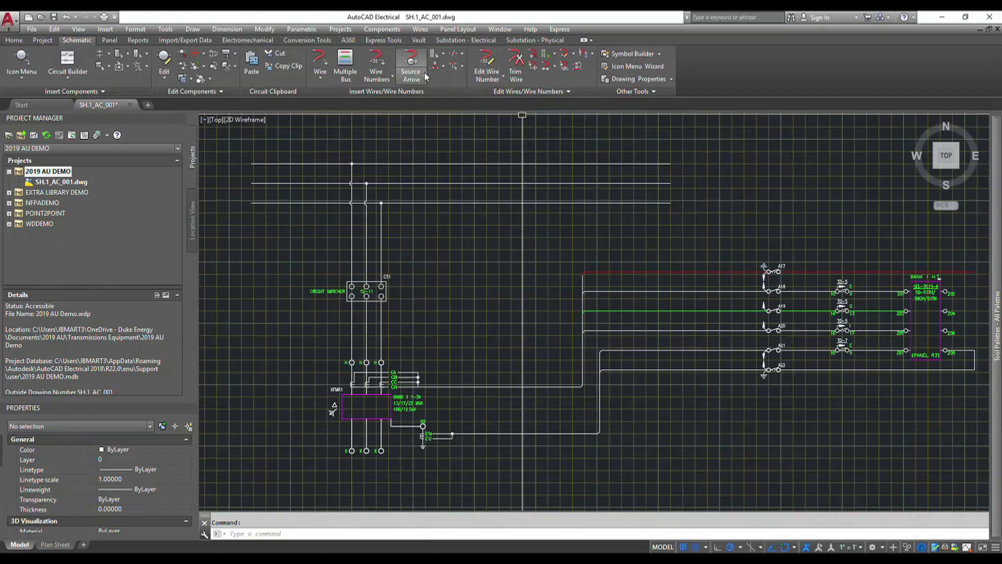
pyautogui.click(380, 59)
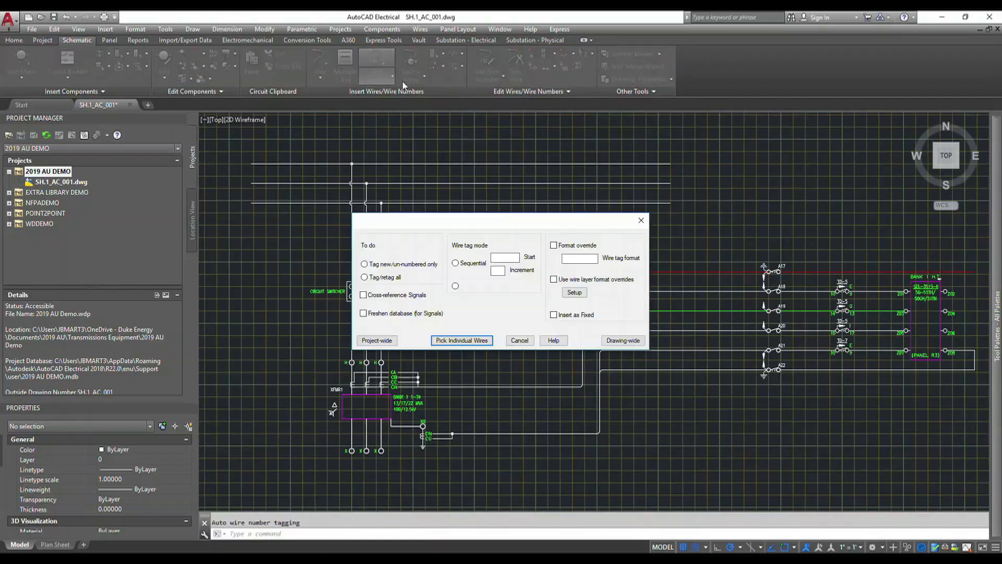
pyautogui.moveTo(496, 223); pyautogui.dragTo(537, 162)
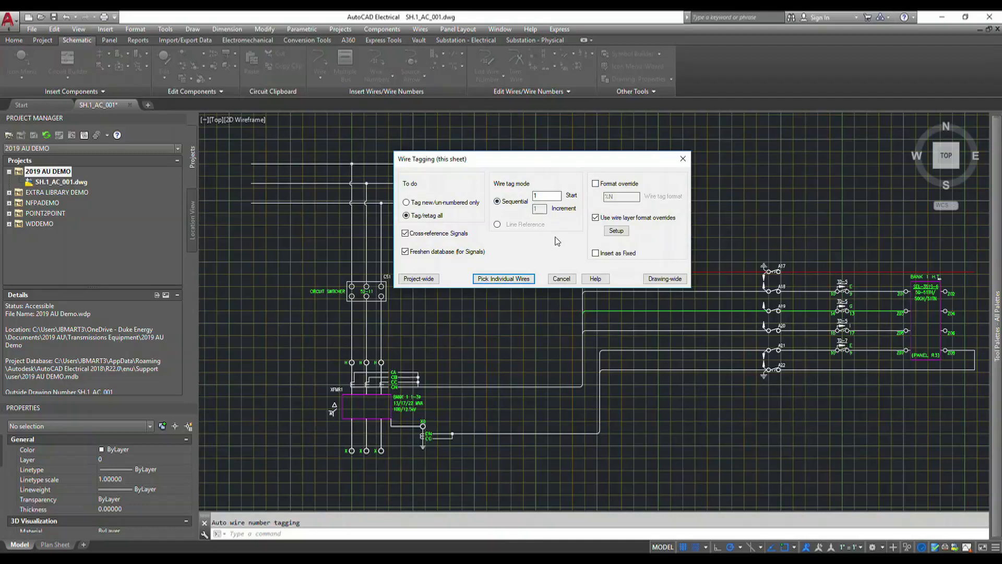
pyautogui.click(664, 280)
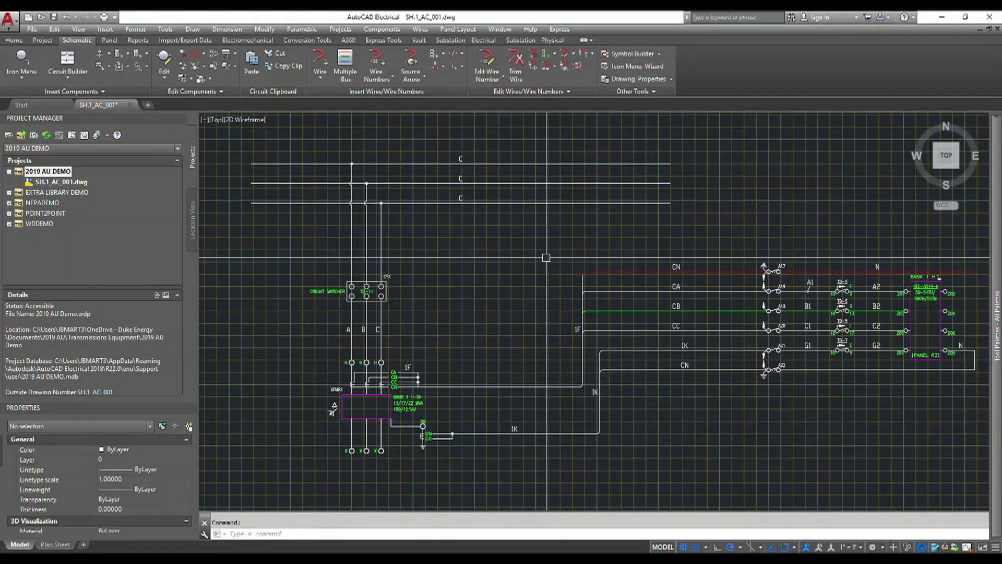
# Step: Change the uppermost horizontal bus line to wire type H_A_PHASE_100kV, including all wires in its network
pyautogui.moveTo(479, 271); pyautogui.dragTo(426, 248, button='middle')
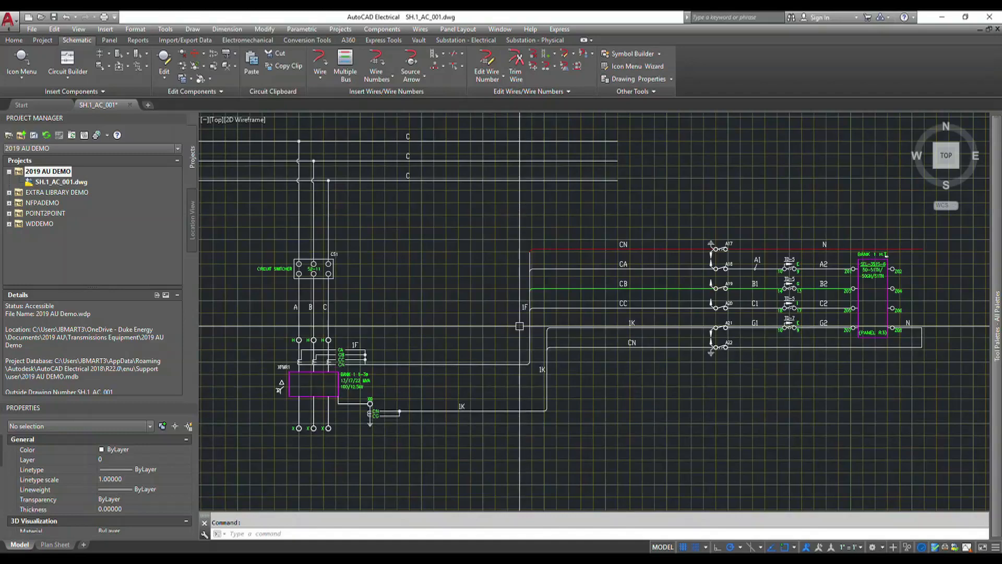
pyautogui.moveTo(673, 330); pyautogui.dragTo(663, 329, button='middle')
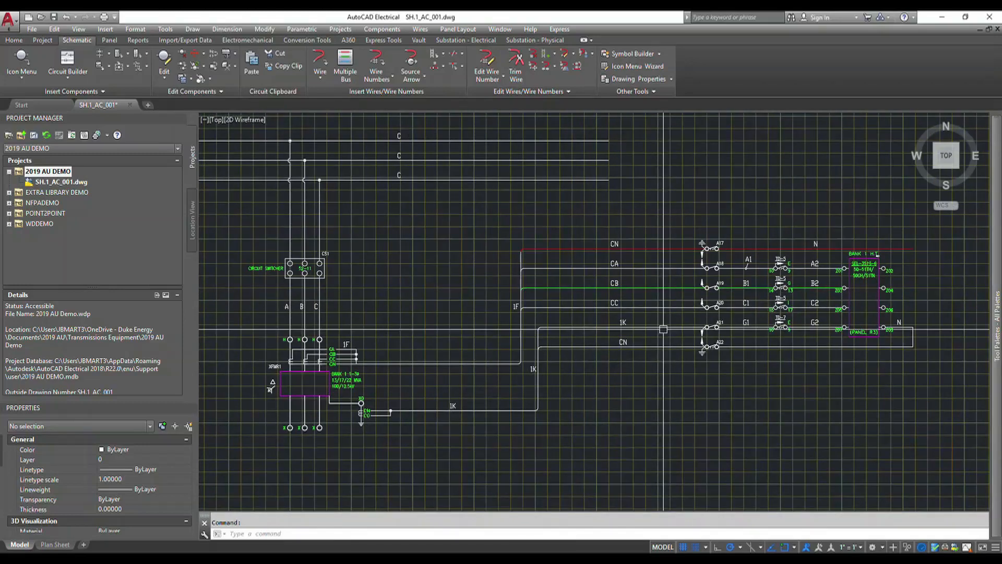
pyautogui.moveTo(780, 329); pyautogui.dragTo(755, 325, button='middle')
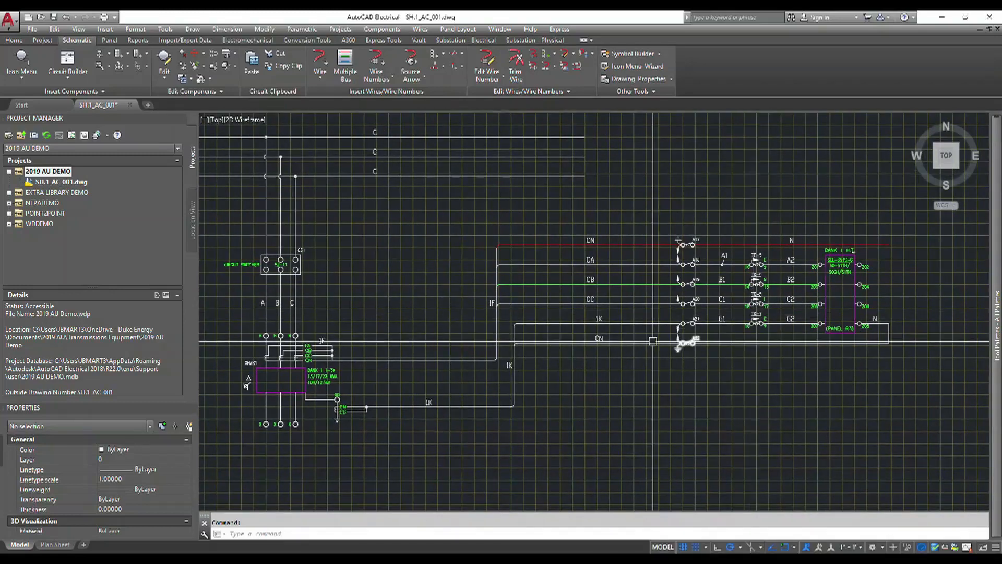
pyautogui.moveTo(350, 293); pyautogui.dragTo(442, 343, button='middle')
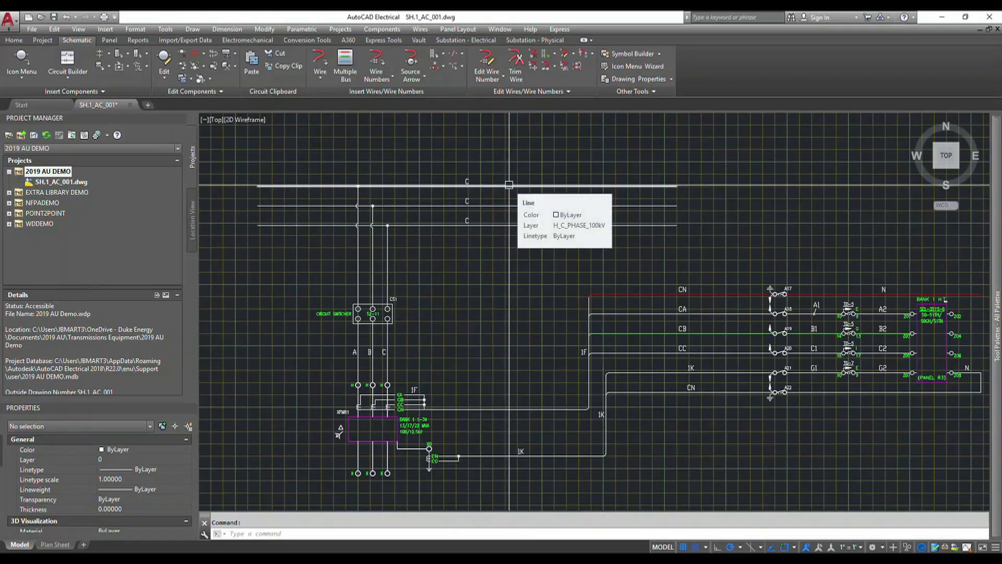
pyautogui.scroll(3, 383, 397)
pyautogui.scroll(-3, 391, 365)
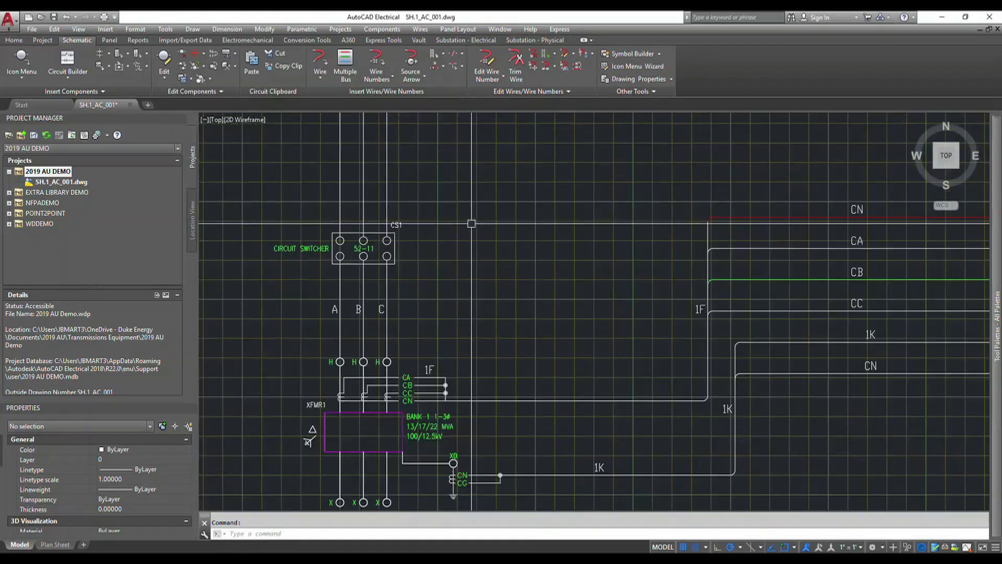
pyautogui.rightClick(512, 166)
pyautogui.click(518, 136)
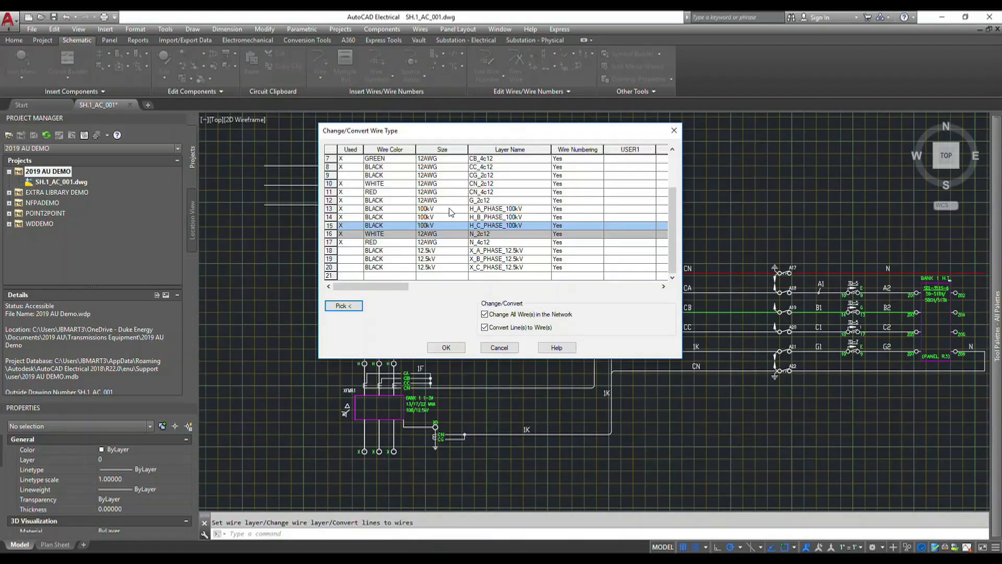
pyautogui.click(450, 209)
pyautogui.click(446, 348)
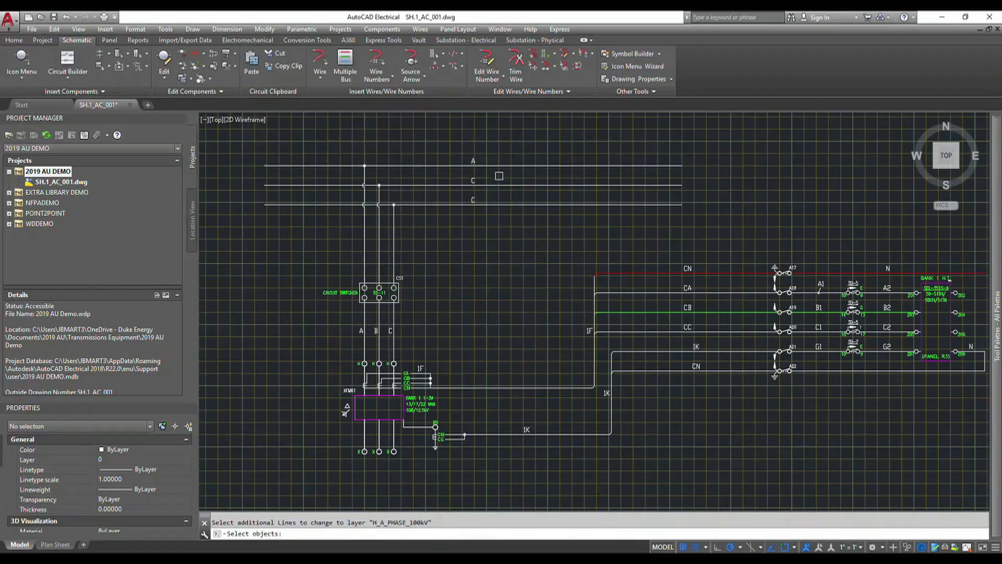
pyautogui.rightClick(509, 186)
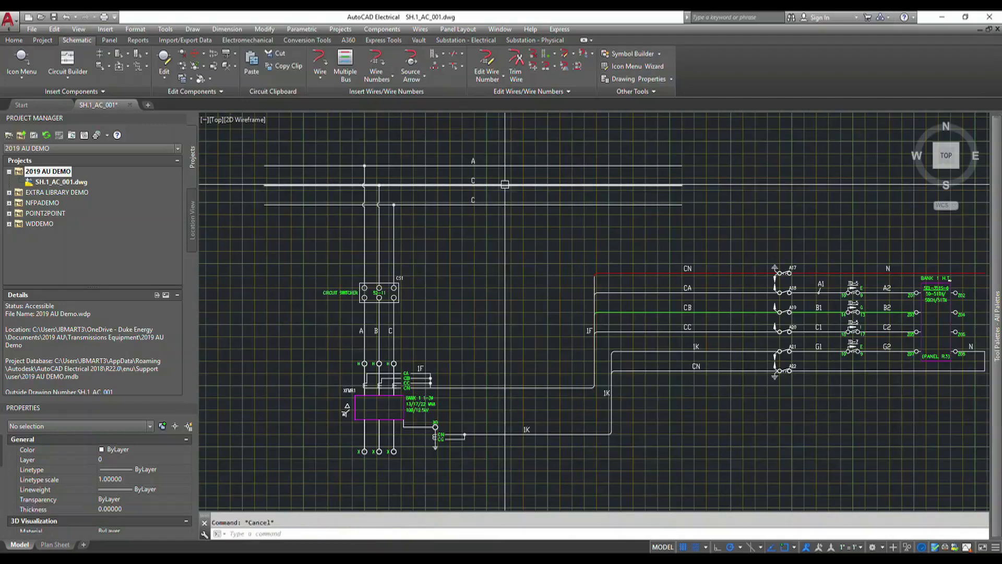
# Step: Change the middle horizontal bus line to wire type H_B_PHASE_100kV, including all wires in its network
pyautogui.rightClick(505, 186)
pyautogui.click(504, 159)
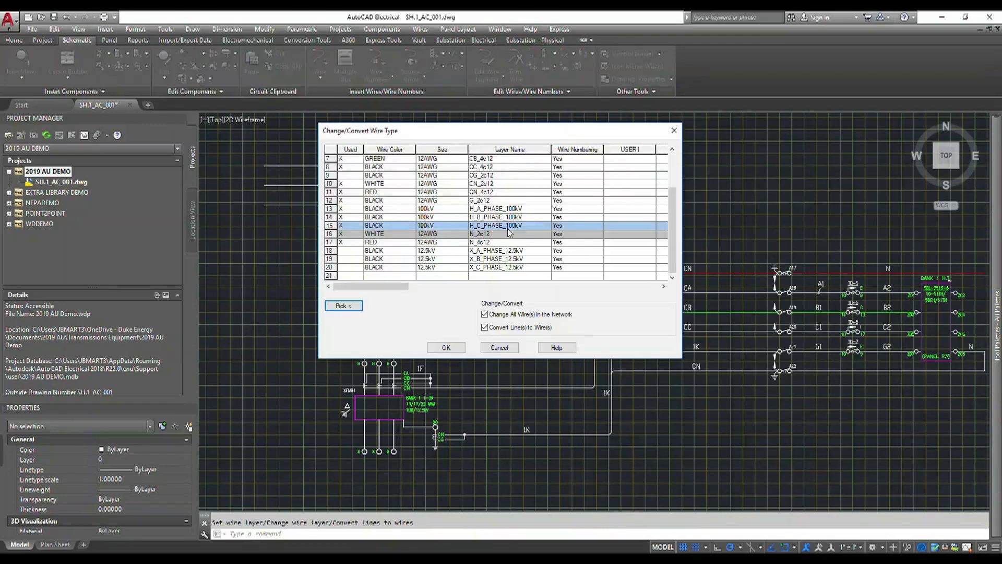
pyautogui.click(395, 218)
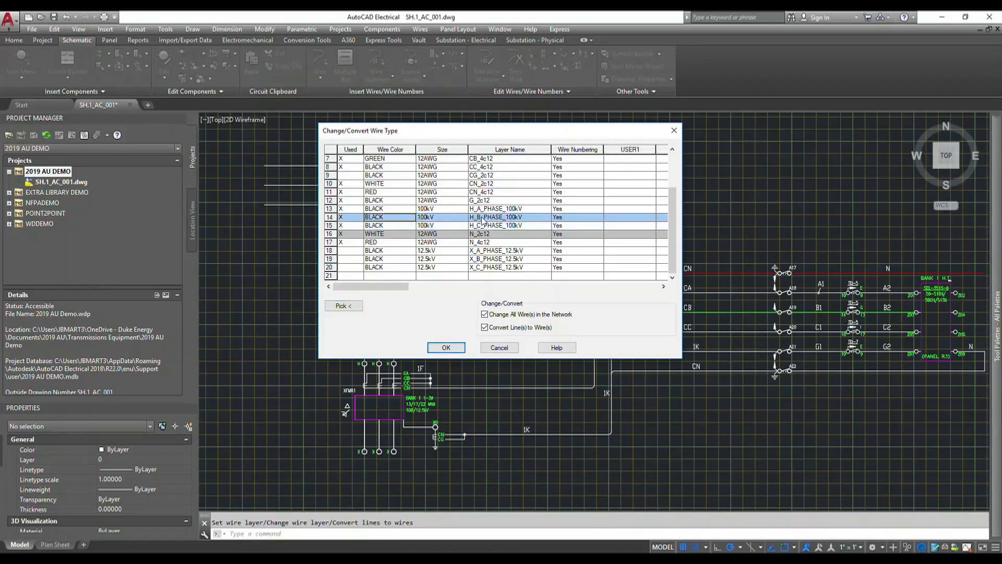
pyautogui.click(447, 348)
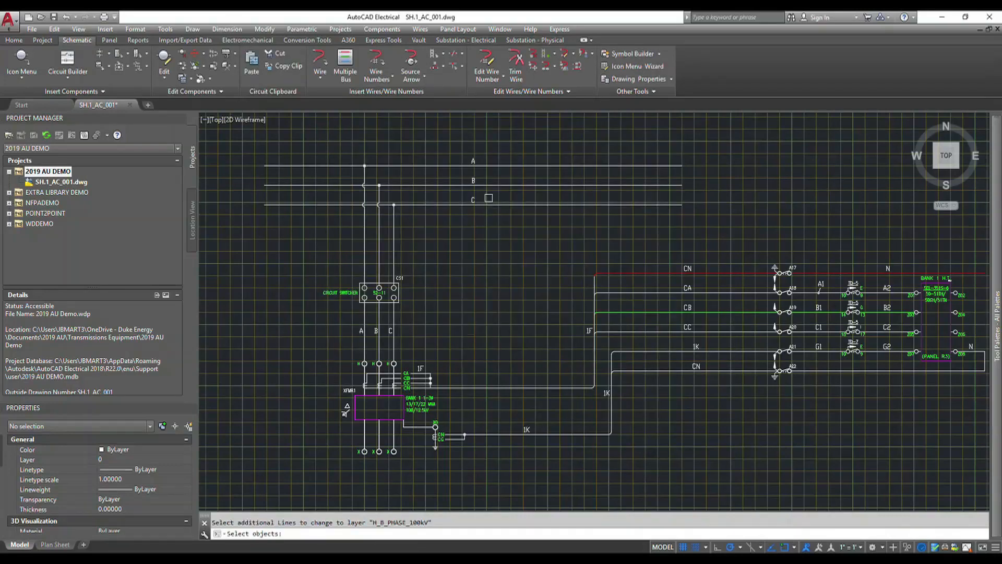
# Step: Draw a vertical wire of type X_A_PHASE_12.5kV down from the leftmost X terminal of transformer XFMR1
pyautogui.moveTo(450, 284); pyautogui.dragTo(461, 138, button='middle')
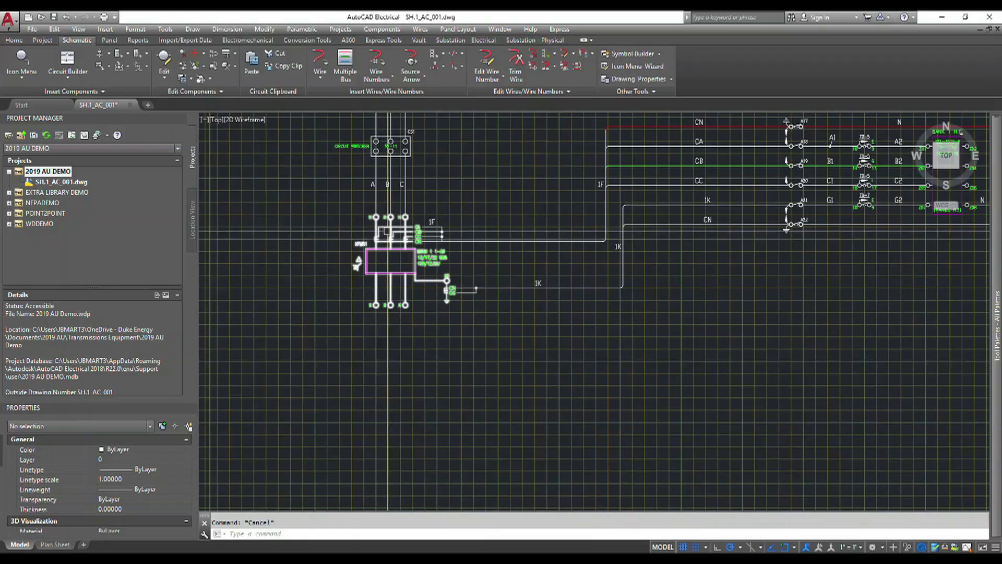
pyautogui.click(320, 61)
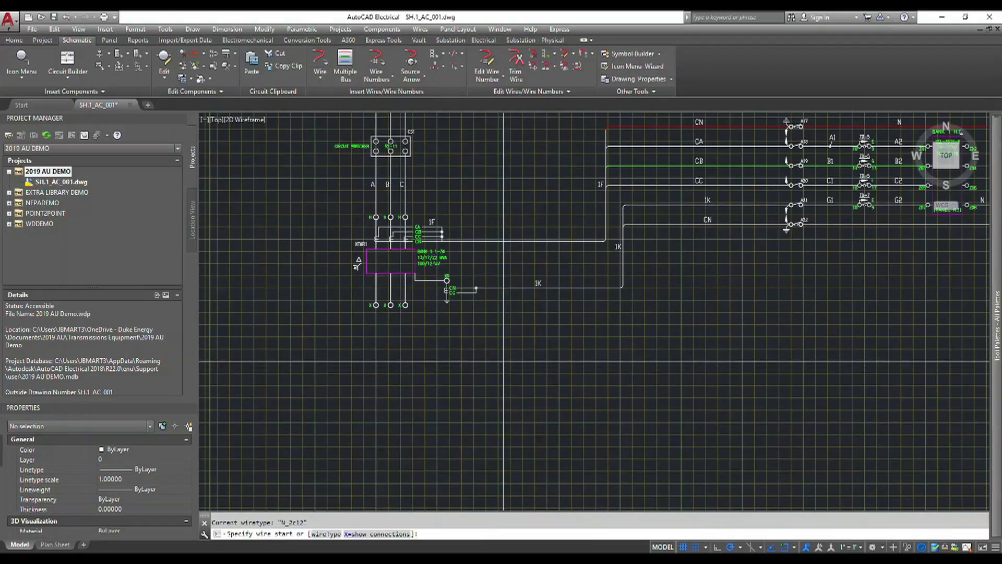
pyautogui.write('T')
pyautogui.press('Return')
pyautogui.scroll(-1, 442, 276)
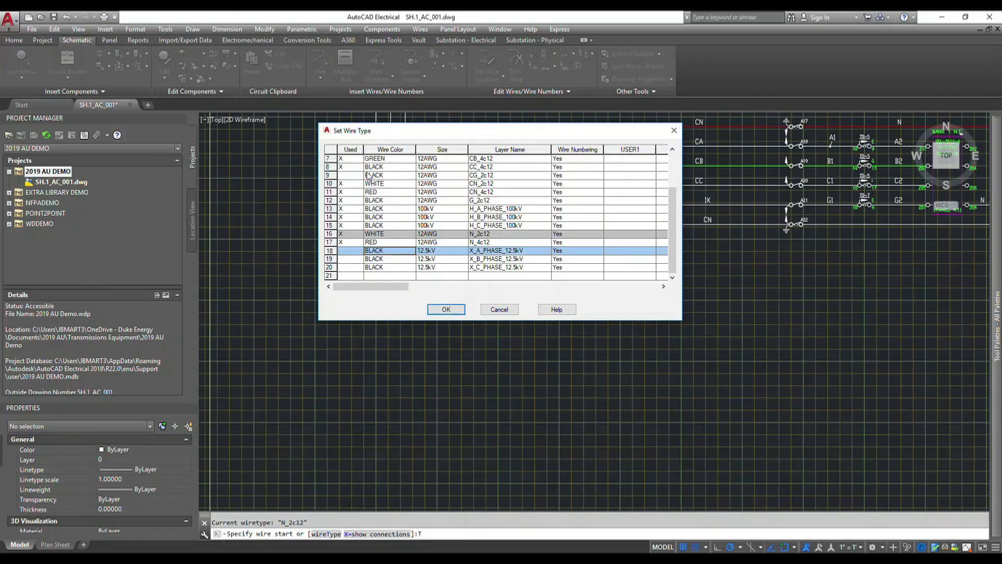
pyautogui.click(458, 311)
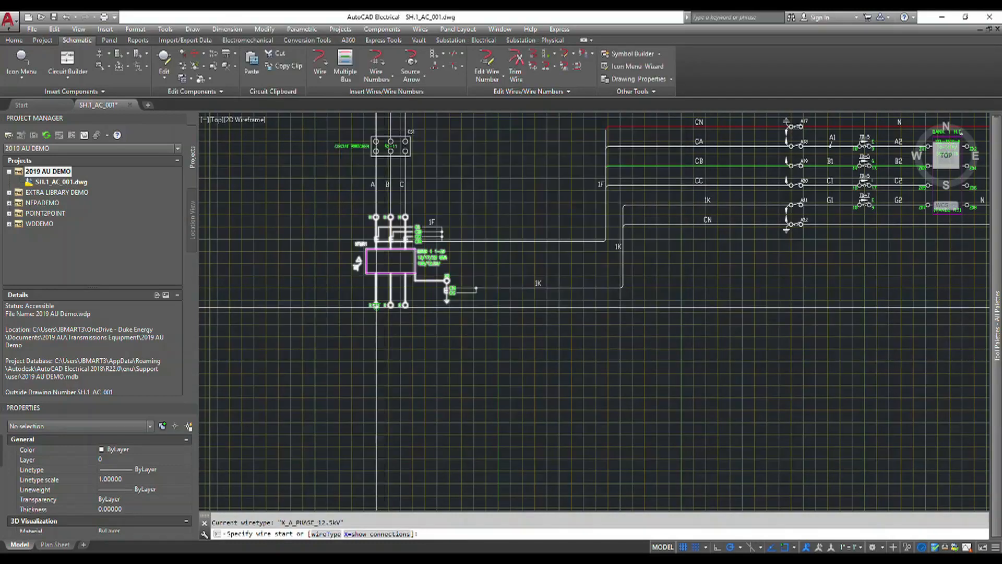
pyautogui.click(376, 305)
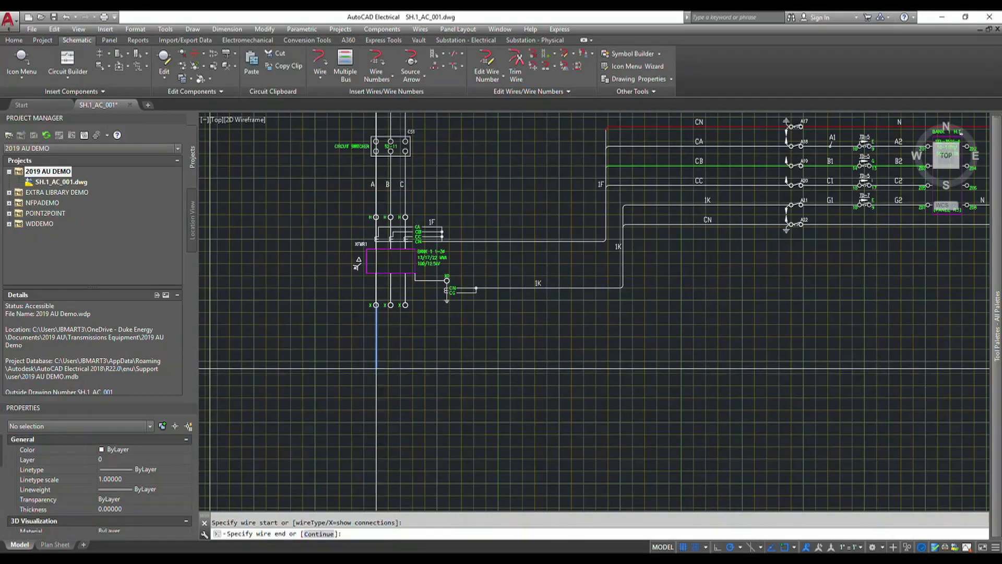
pyautogui.press('Escape')
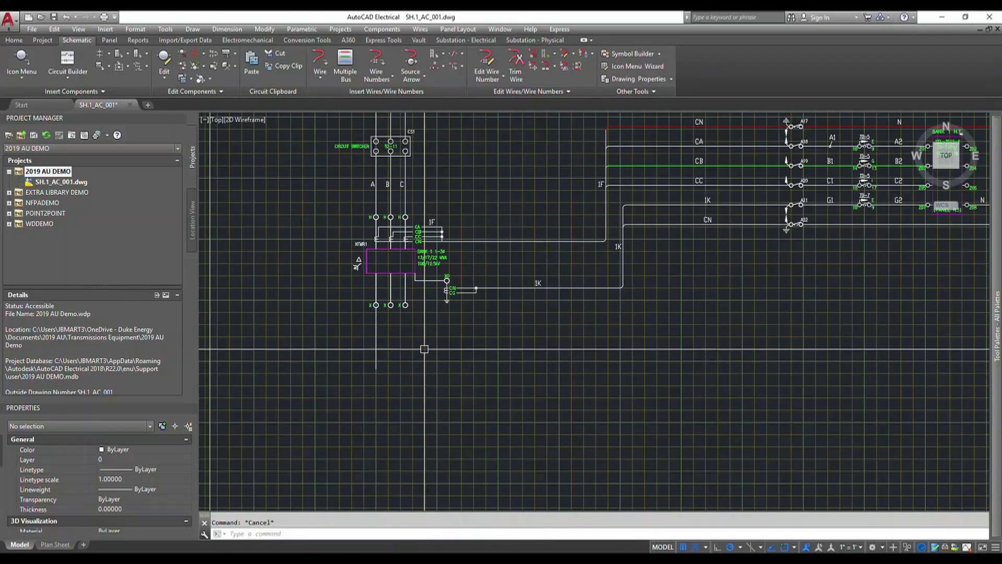
# Step: Draw a vertical X_B_PHASE_12.5kV wire down from XFMR1's middle X terminal, ending level with the A-phase wire
pyautogui.press('Return')
pyautogui.write('T')
pyautogui.press('Return')
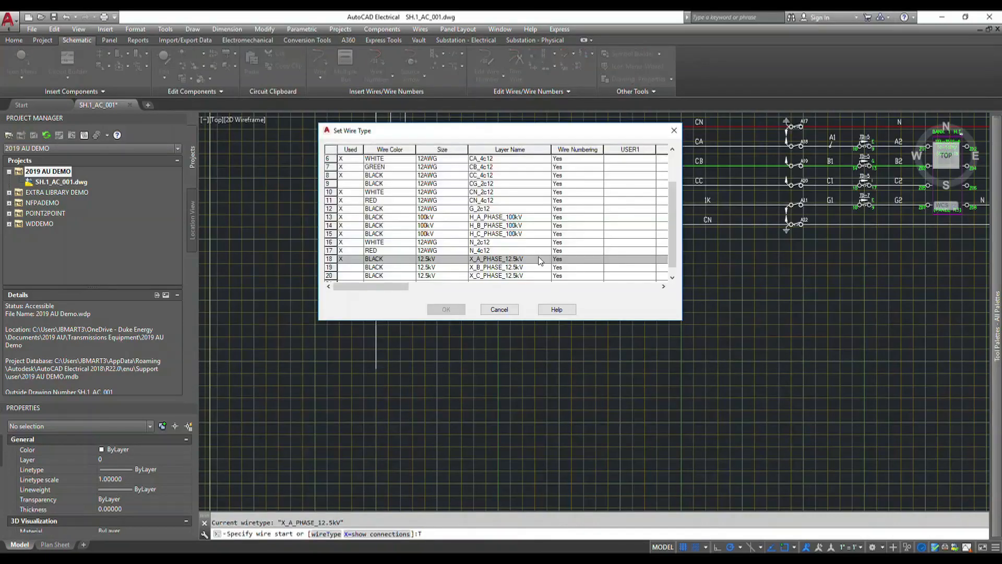
pyautogui.click(446, 310)
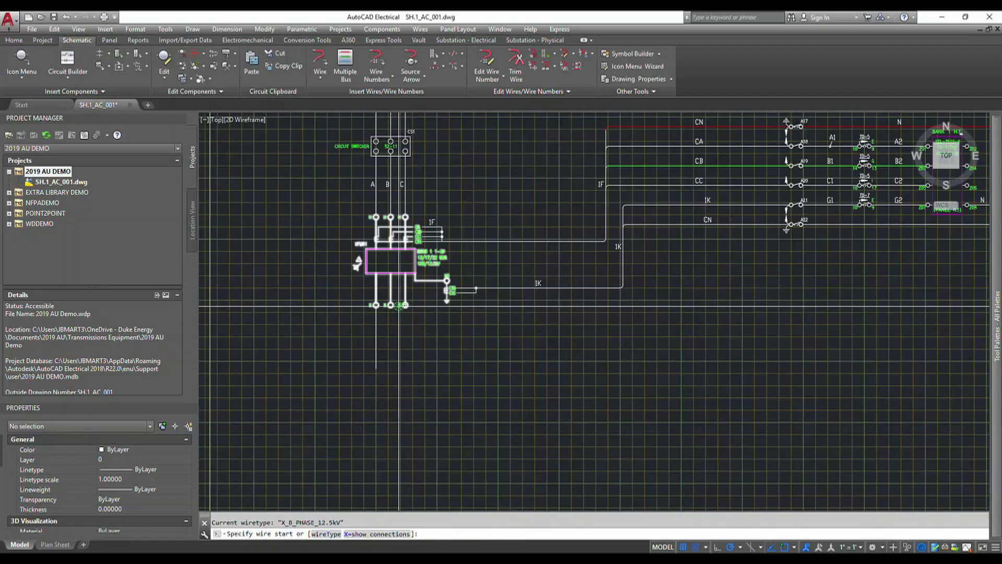
pyautogui.click(391, 304)
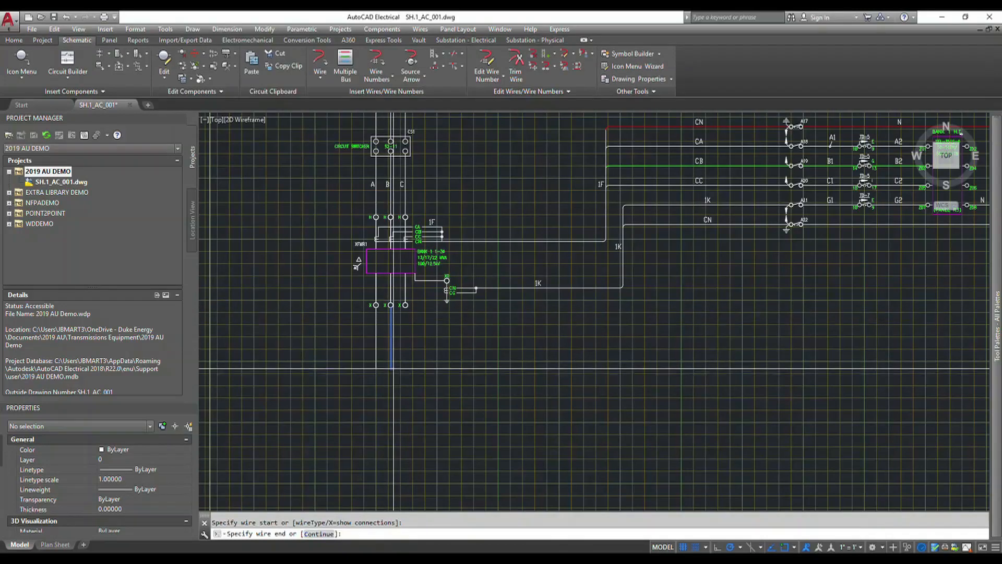
pyautogui.press('Escape')
# Step: Draw a vertical X_C_PHASE_12.5kV wire down from XFMR1's rightmost X terminal, ending level with the other two phase wires
pyautogui.press('Return')
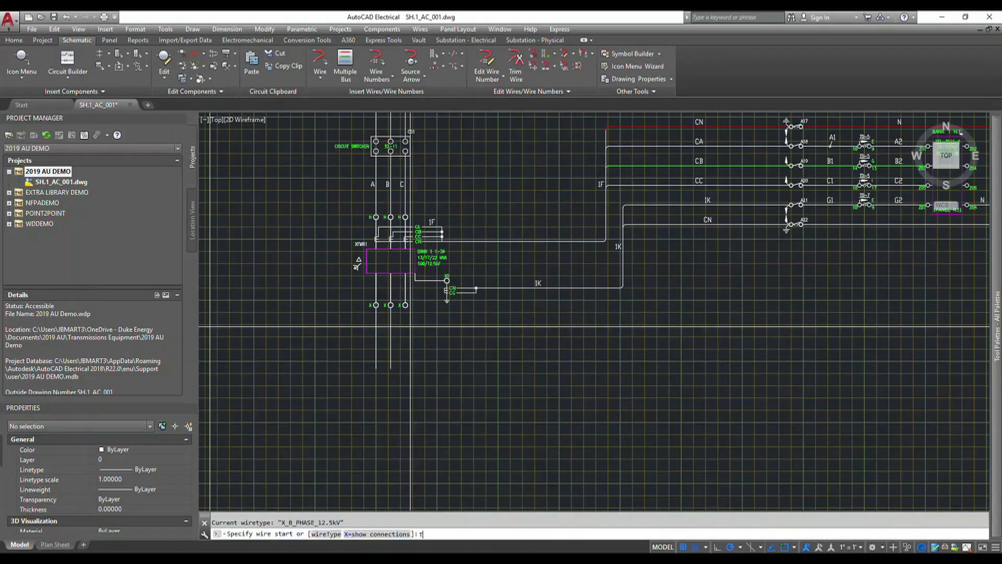
pyautogui.write('T')
pyautogui.press('Return')
pyautogui.click(428, 275)
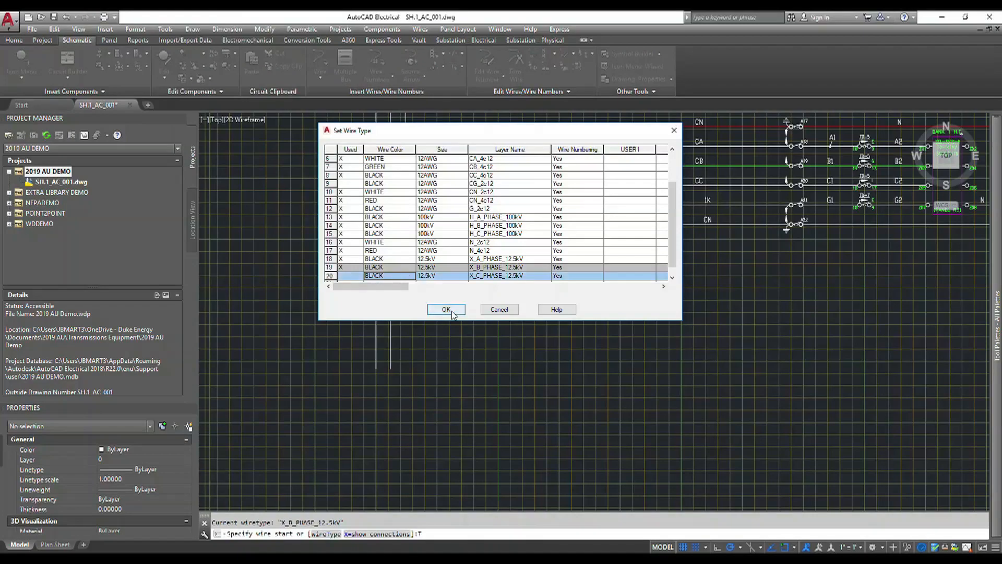
pyautogui.click(446, 310)
pyautogui.click(407, 369)
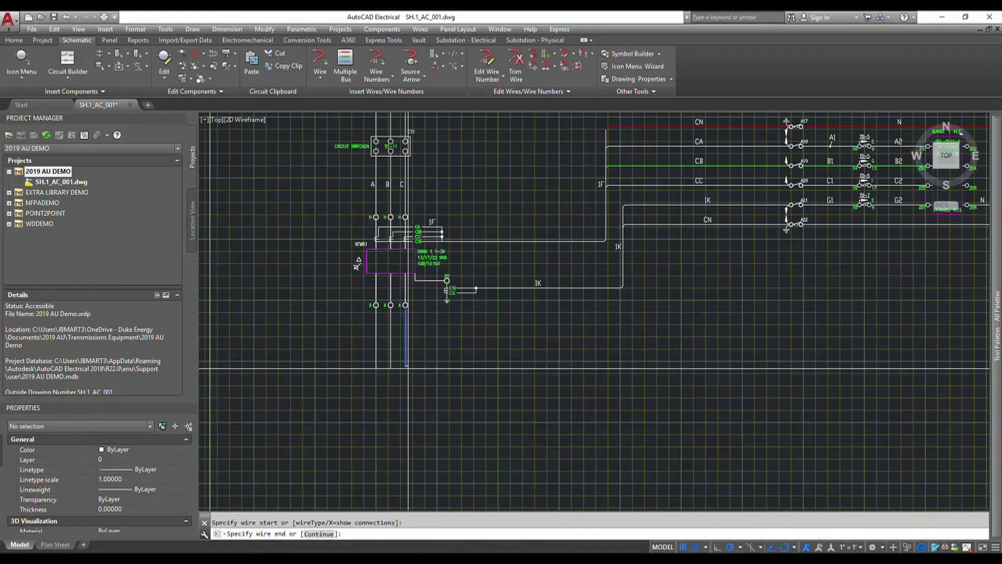
pyautogui.press('Escape')
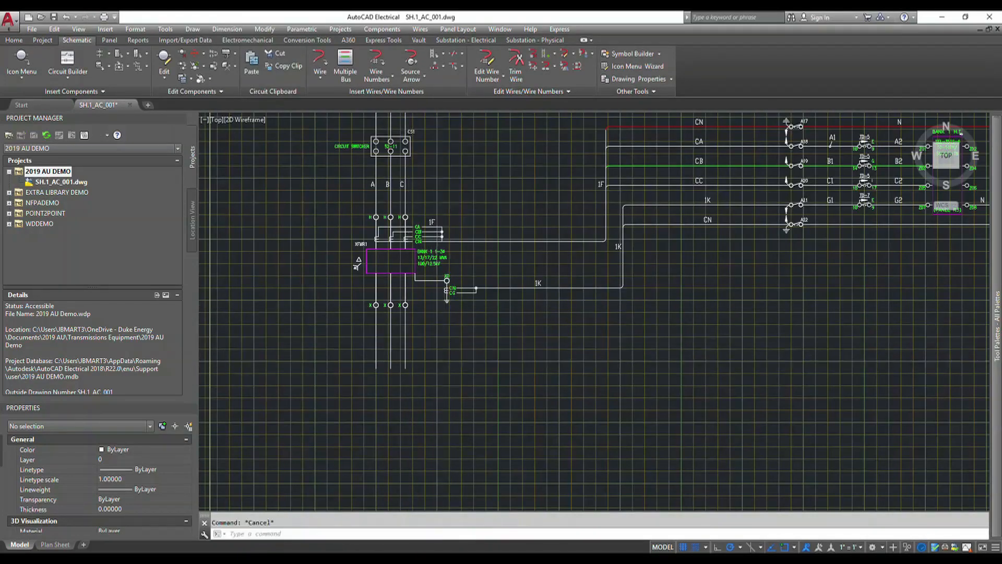
# Step: Tag only the new, un-numbered wires drawing-wide, using the wire layer format overrides
pyautogui.scroll(-2, 422, 404)
pyautogui.scroll(2, 459, 345)
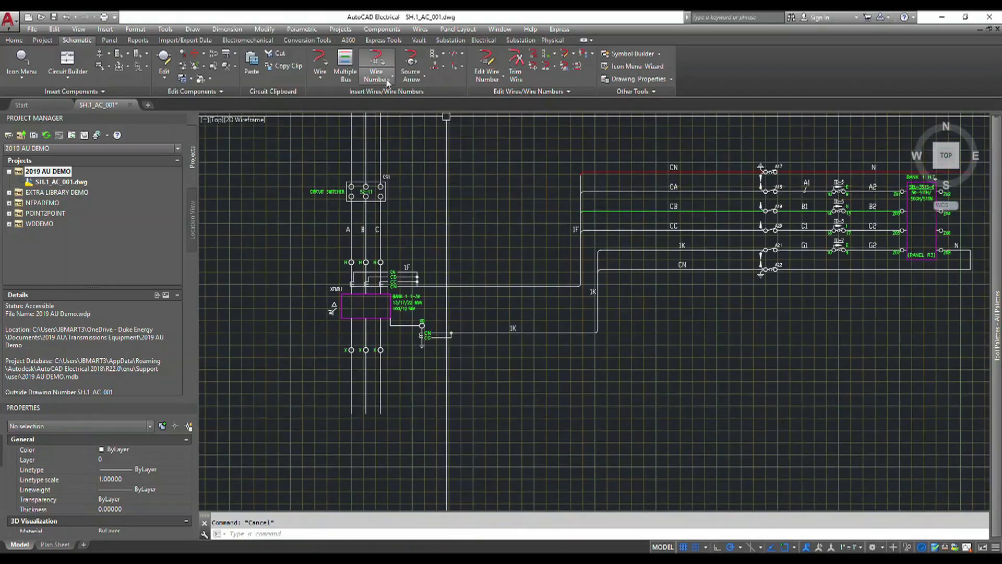
pyautogui.click(379, 62)
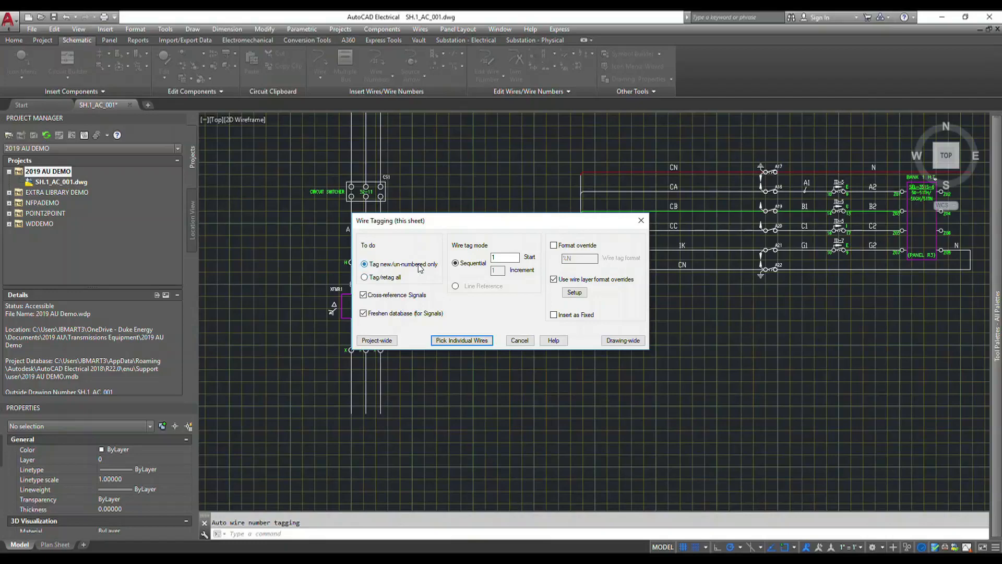
pyautogui.click(623, 340)
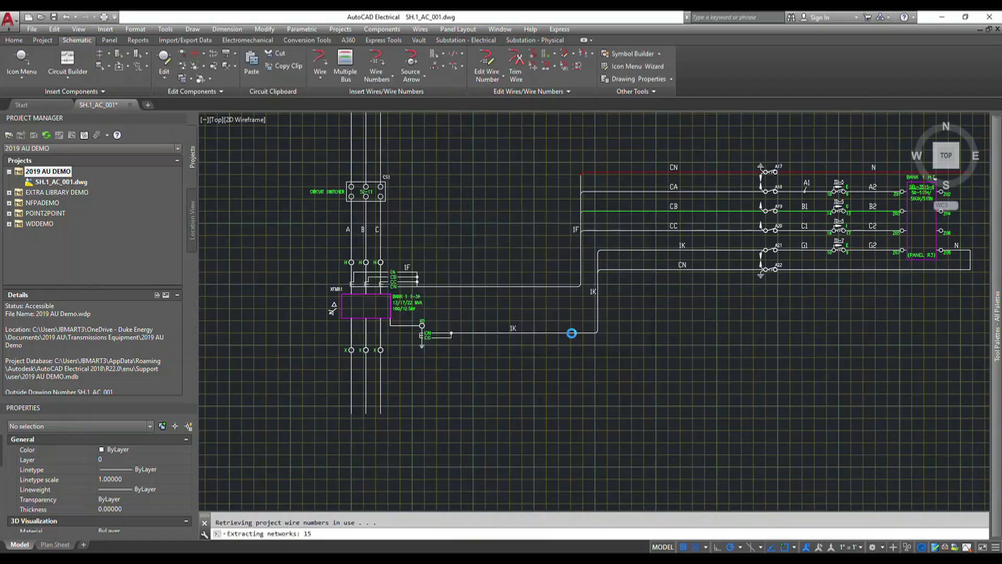
pyautogui.moveTo(482, 399); pyautogui.dragTo(475, 446, button='middle')
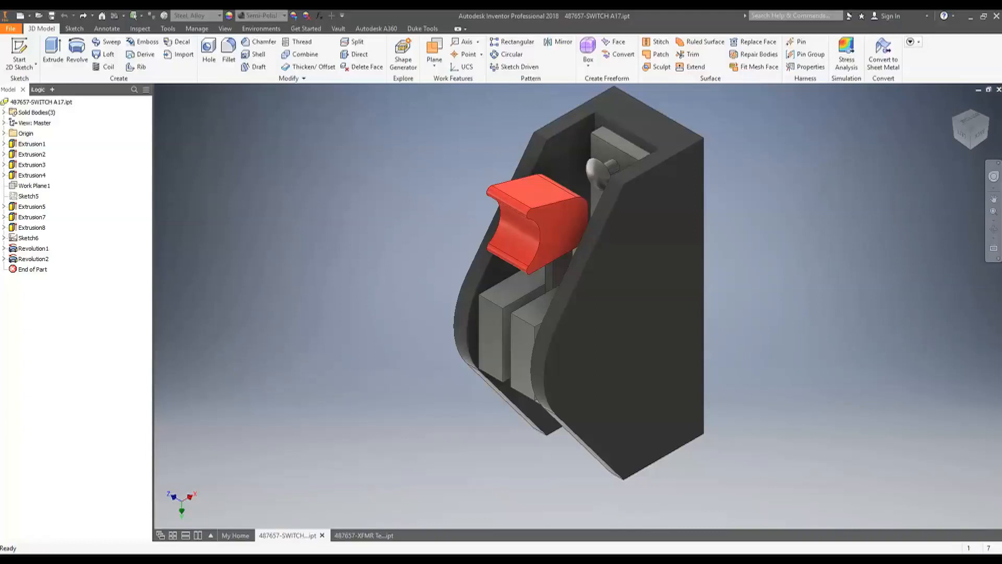
# Step: Switch to the switch A17 part in Inventor and place harness pin 1-02 on the upper terminal screw
pyautogui.click(801, 43)
pyautogui.scroll(-3, 634, 151)
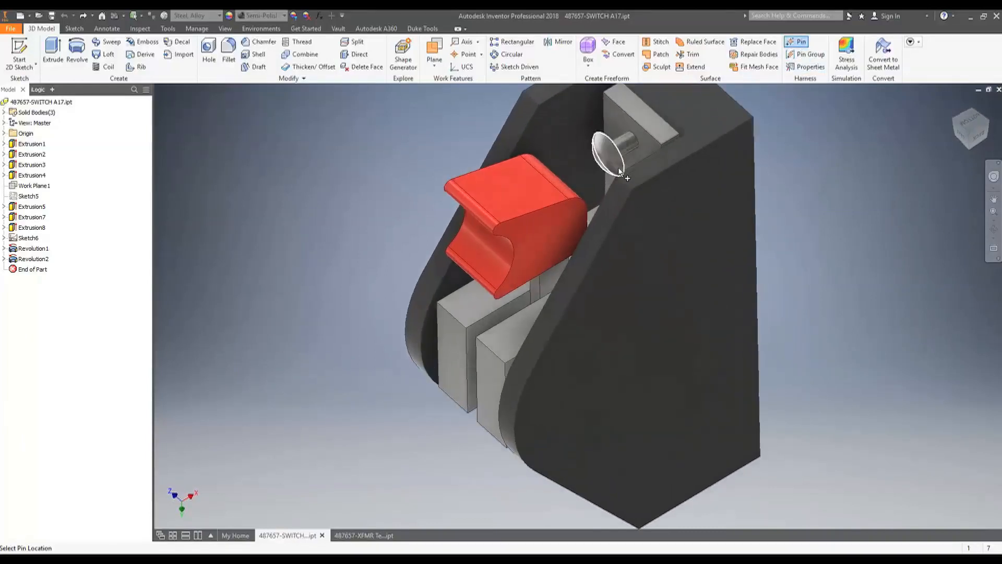
pyautogui.click(630, 137)
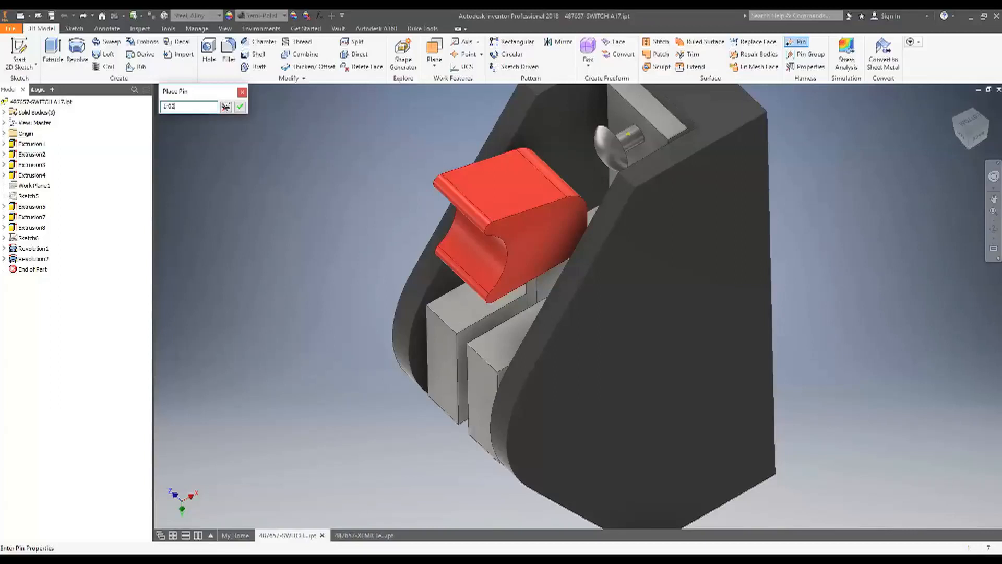
pyautogui.press('Return')
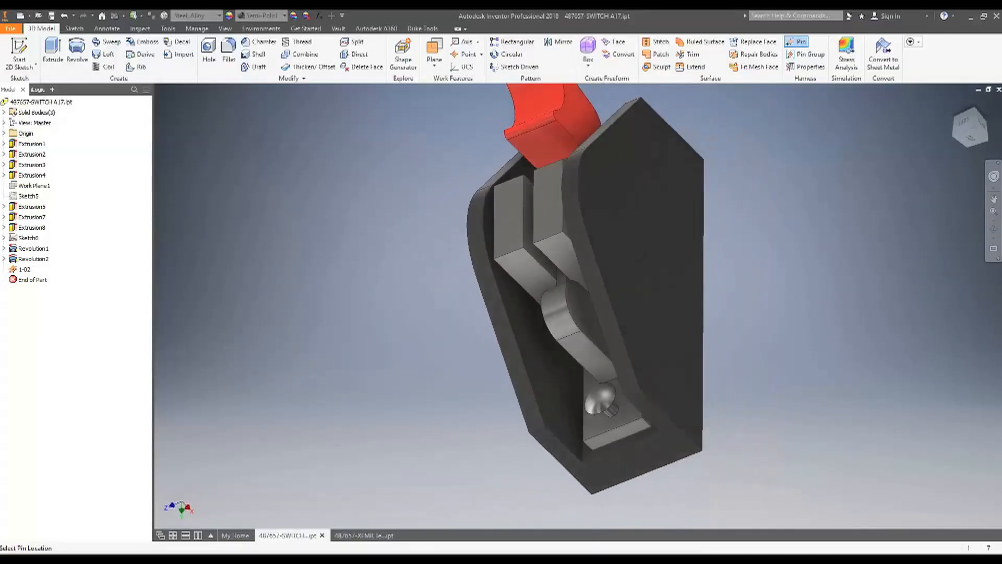
# Step: Place harness pin 4-01 on the lower terminal screw of the switch A17 part
pyautogui.click(609, 412)
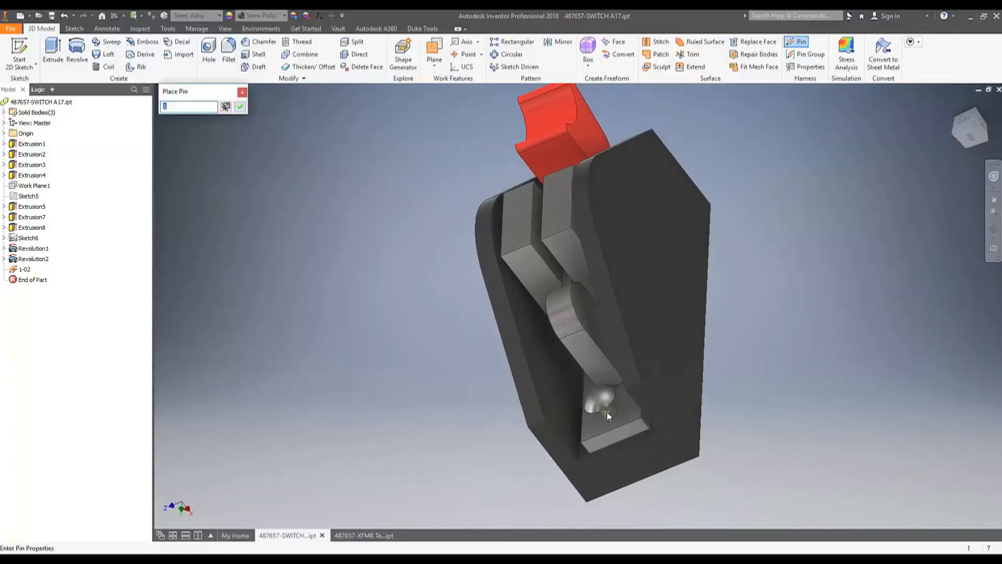
pyautogui.write('4-01')
pyautogui.press('Return')
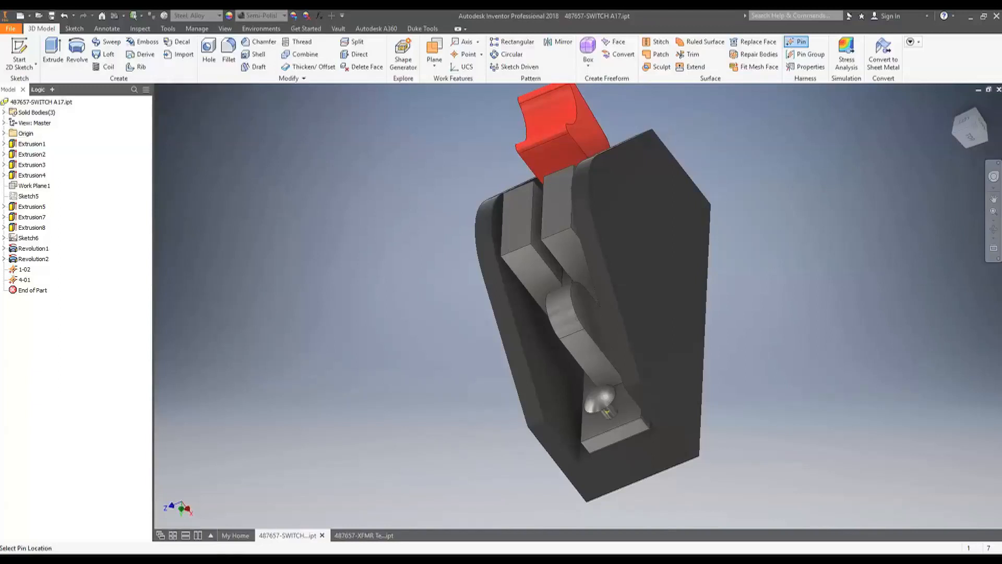
pyautogui.keyDown('shift'); pyautogui.moveTo(612, 398); pyautogui.dragTo(613, 420, button='middle'); pyautogui.keyUp('shift')
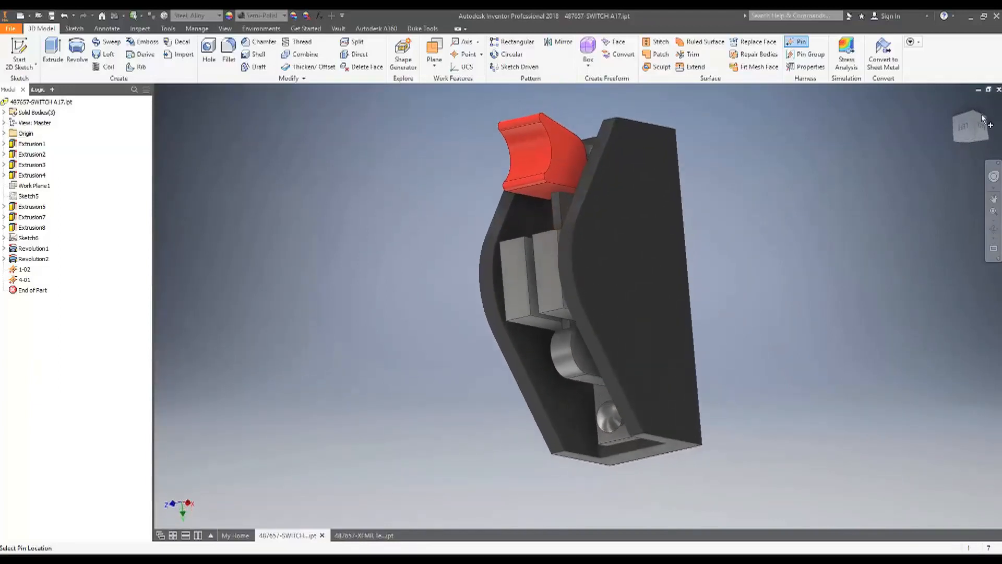
pyautogui.click(973, 114)
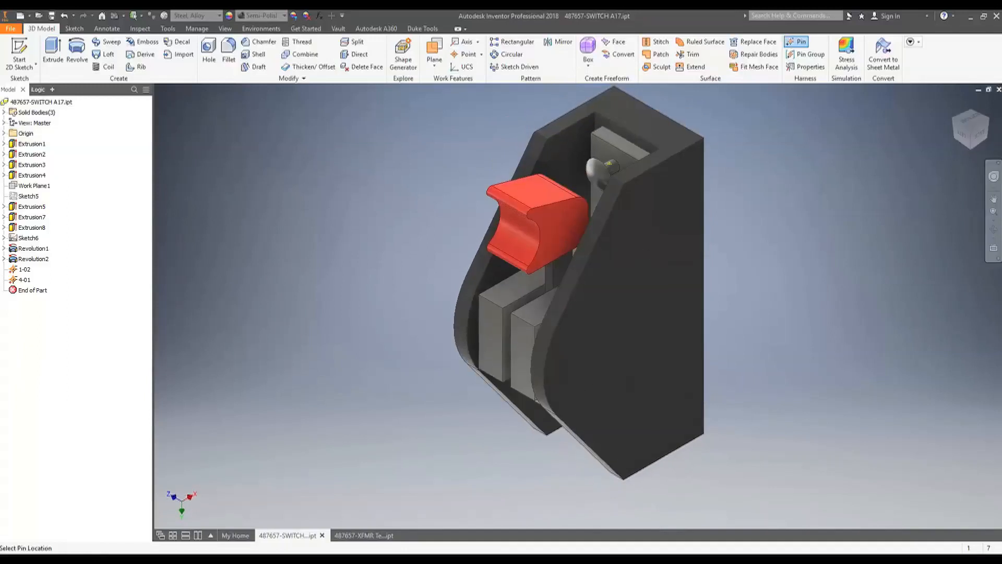
# Step: Switch to the XFMR Terminal Blocks part and place harness pins 1-12 and 1-13 on the separate block's third and bottom front-side screws
pyautogui.click(366, 534)
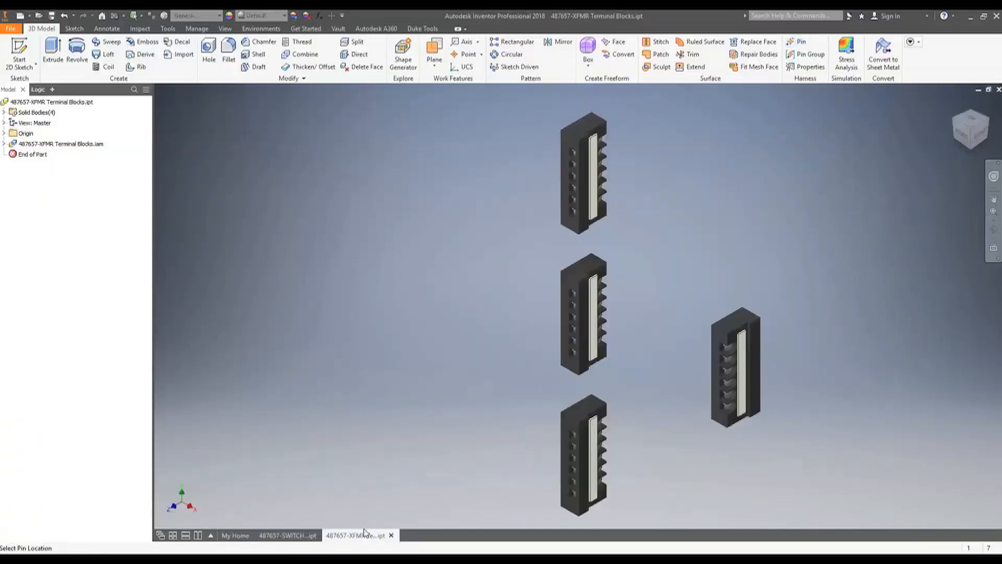
pyautogui.keyDown('shift'); pyautogui.moveTo(841, 375); pyautogui.dragTo(735, 355, button='middle'); pyautogui.keyUp('shift')
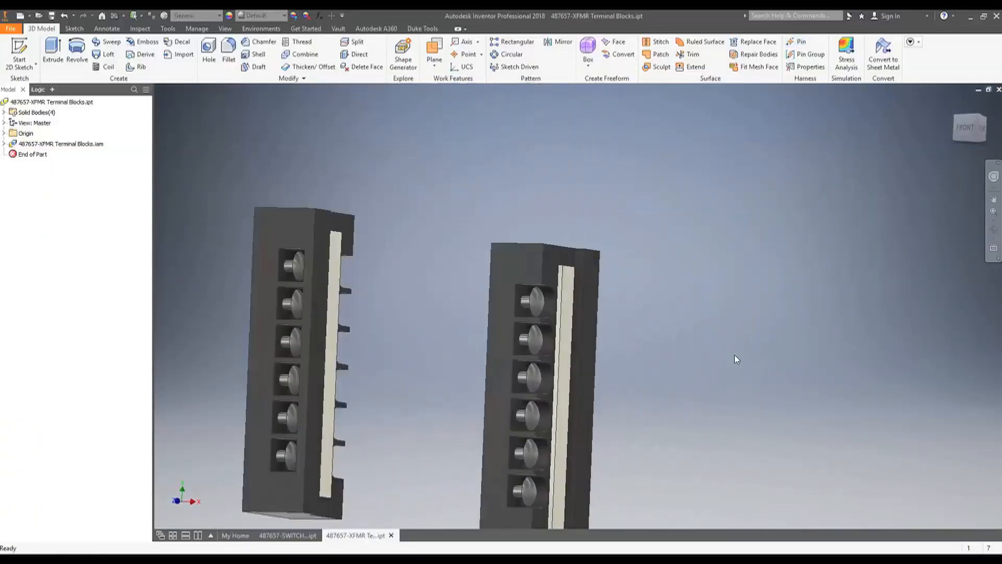
pyautogui.scroll(5, 735, 355)
pyautogui.click(797, 42)
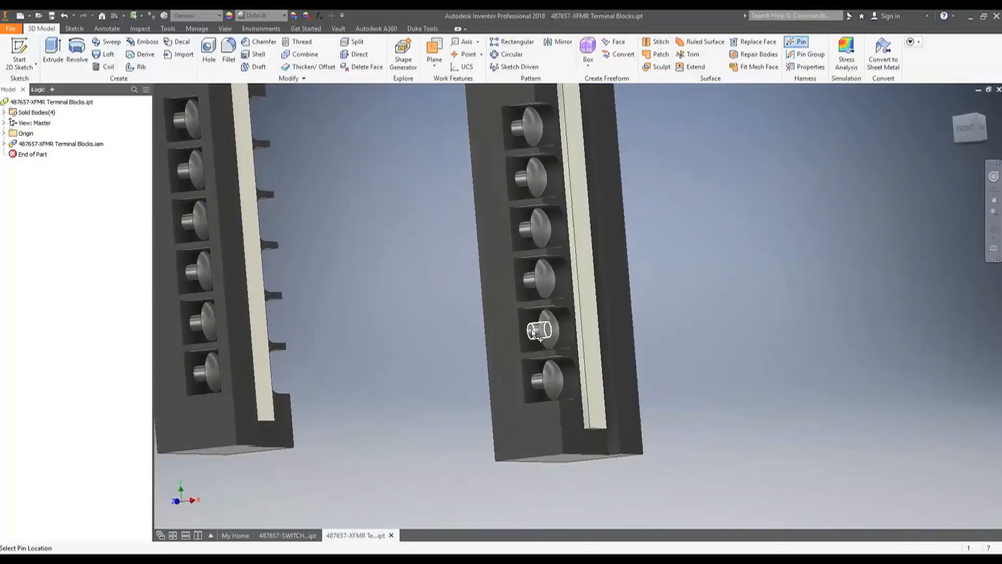
pyautogui.click(525, 229)
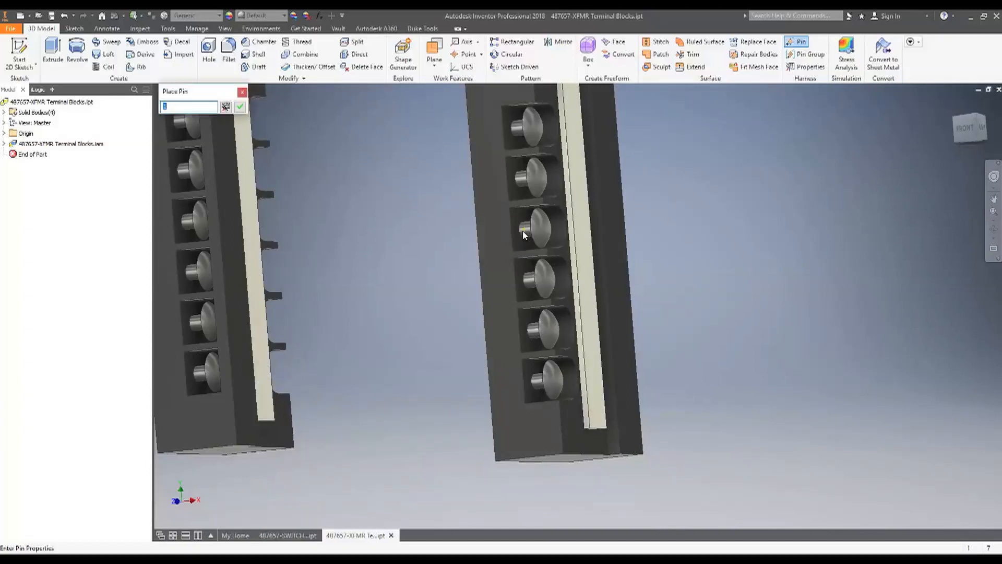
pyautogui.write('1-12')
pyautogui.press('Return')
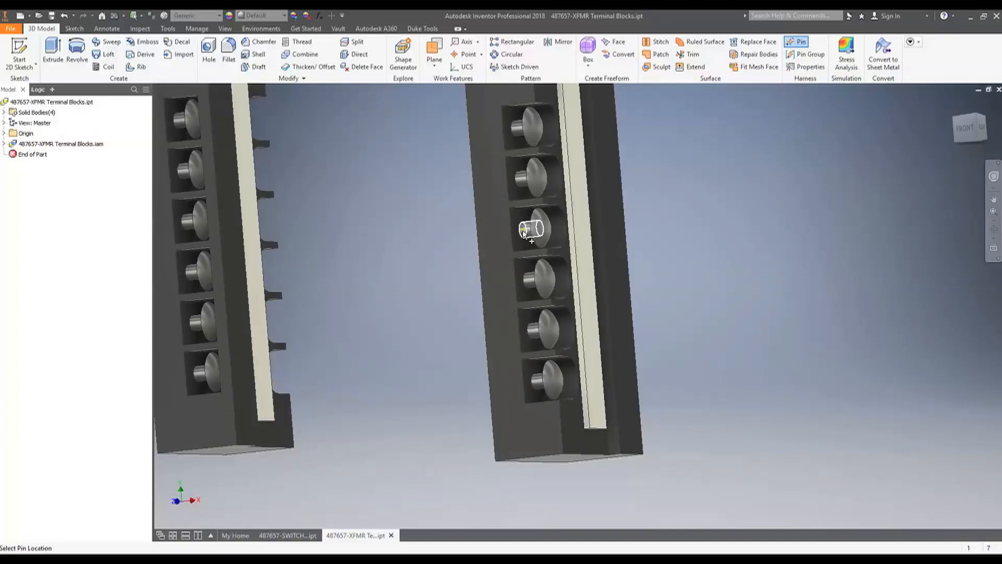
pyautogui.click(537, 381)
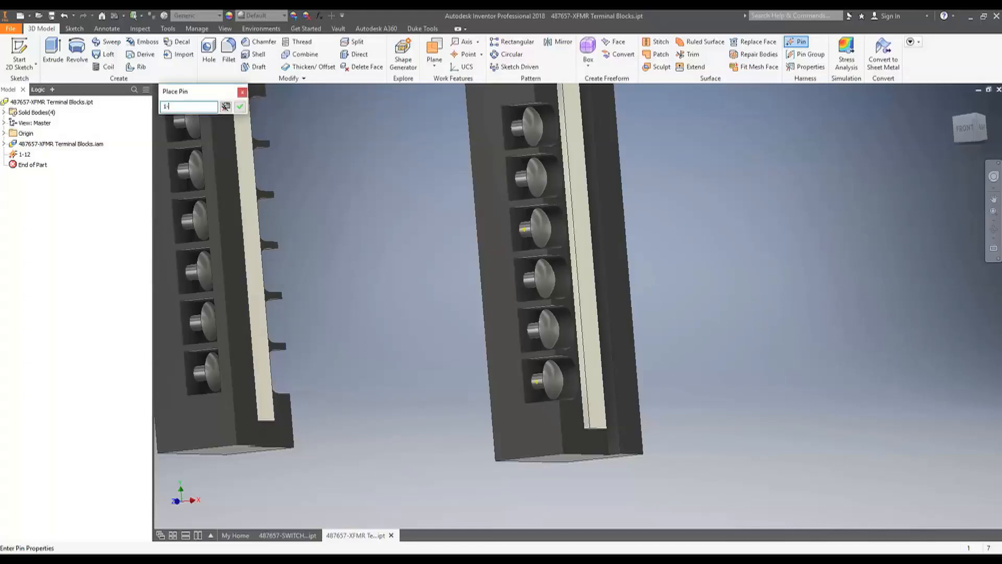
pyautogui.press('Return')
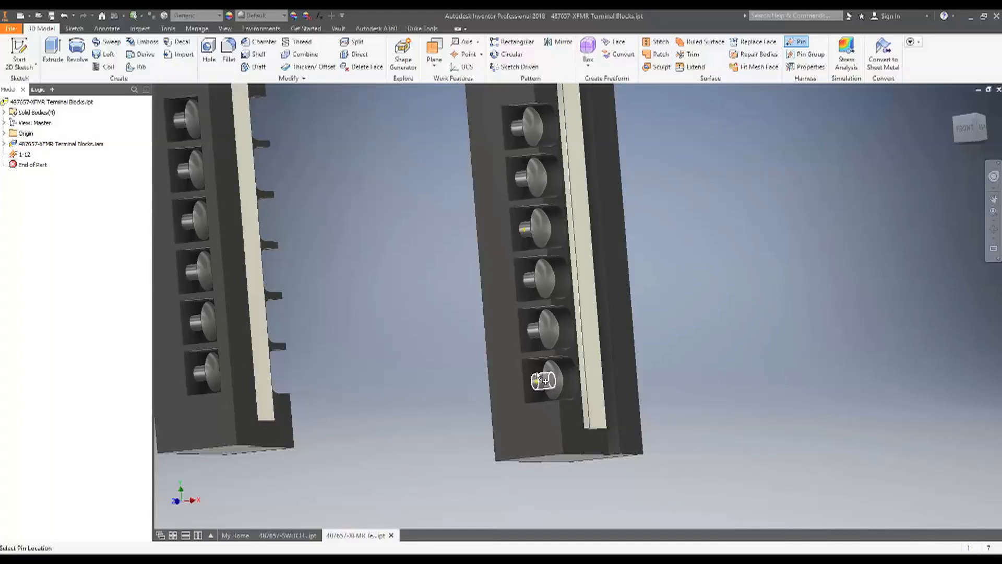
# Step: On the rear side of the terminal blocks, place harness pins 1-08 and 1-09 on the third screws of two different blocks
pyautogui.scroll(3, 635, 287)
pyautogui.keyDown('shift'); pyautogui.moveTo(636, 287); pyautogui.dragTo(750, 235, button='middle'); pyautogui.keyUp('shift')
pyautogui.click(748, 238)
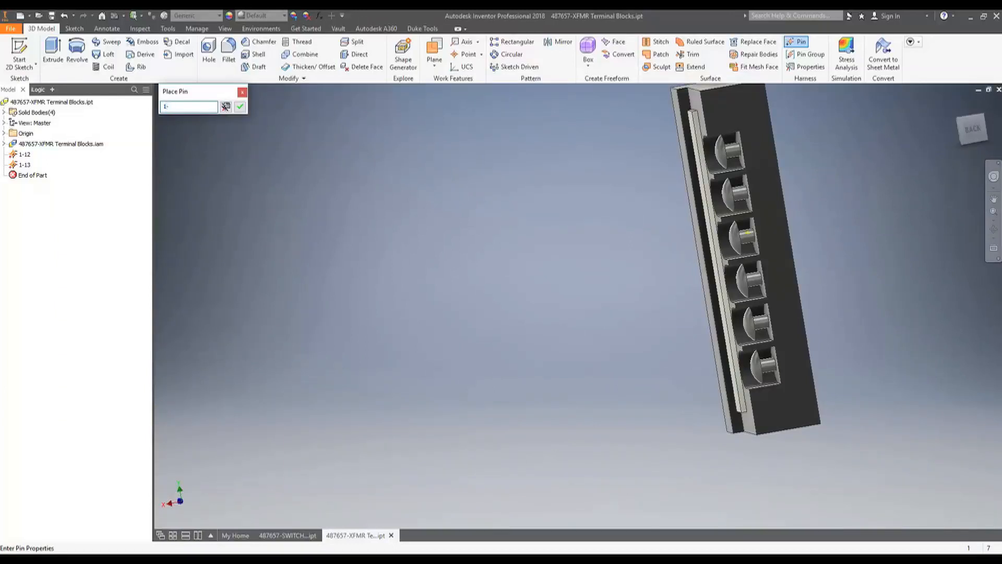
pyautogui.press('Return')
pyautogui.keyDown('shift'); pyautogui.moveTo(748, 237); pyautogui.dragTo(826, 293, button='middle'); pyautogui.keyUp('shift')
pyautogui.scroll(-1, 826, 293)
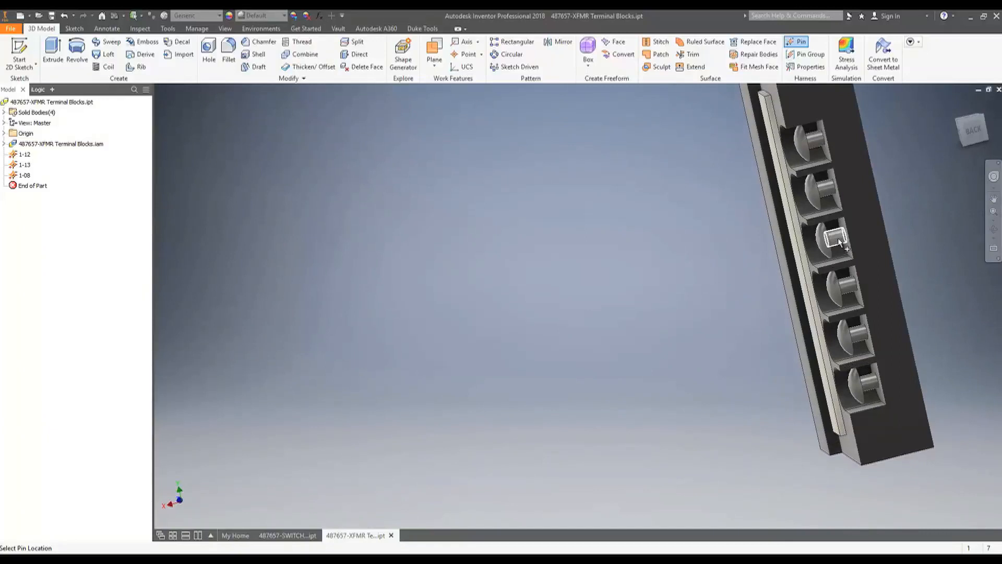
pyautogui.click(837, 240)
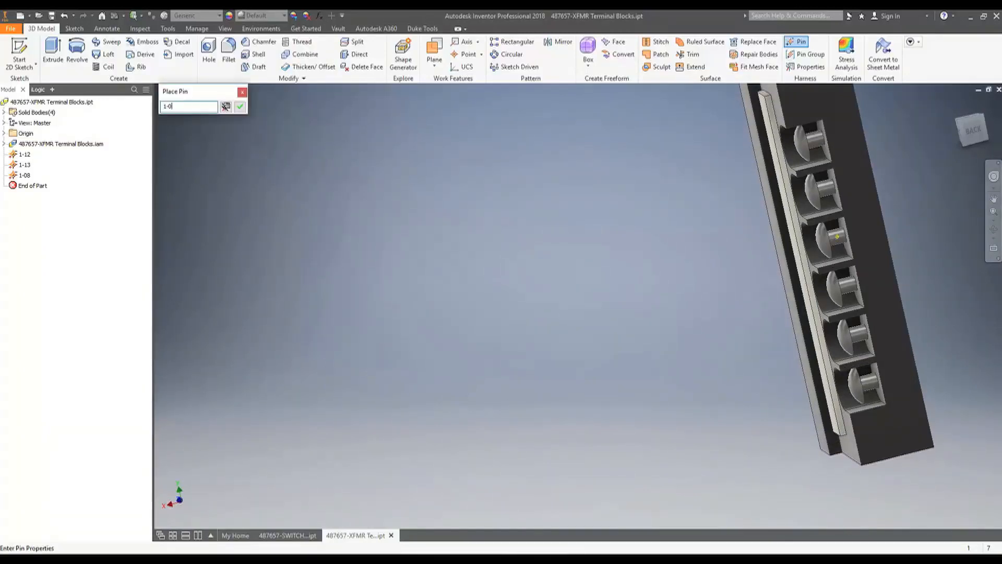
pyautogui.write('-09')
pyautogui.press('Return')
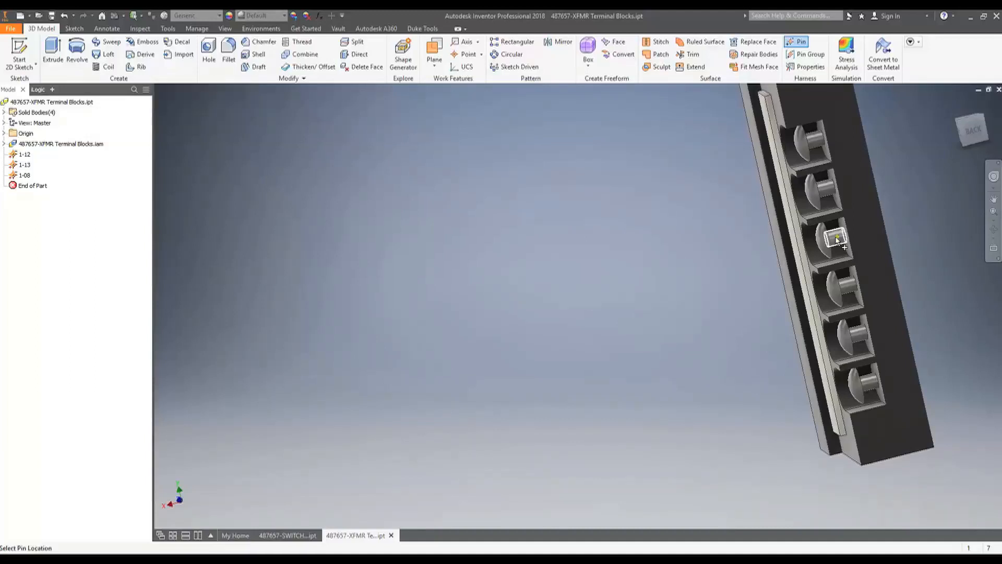
# Step: Place harness pin 1-10 on the third screw and pin 1-11 on the bottom screw of the next rear-side terminal block
pyautogui.scroll(3, 910, 371)
pyautogui.scroll(-4, 896, 323)
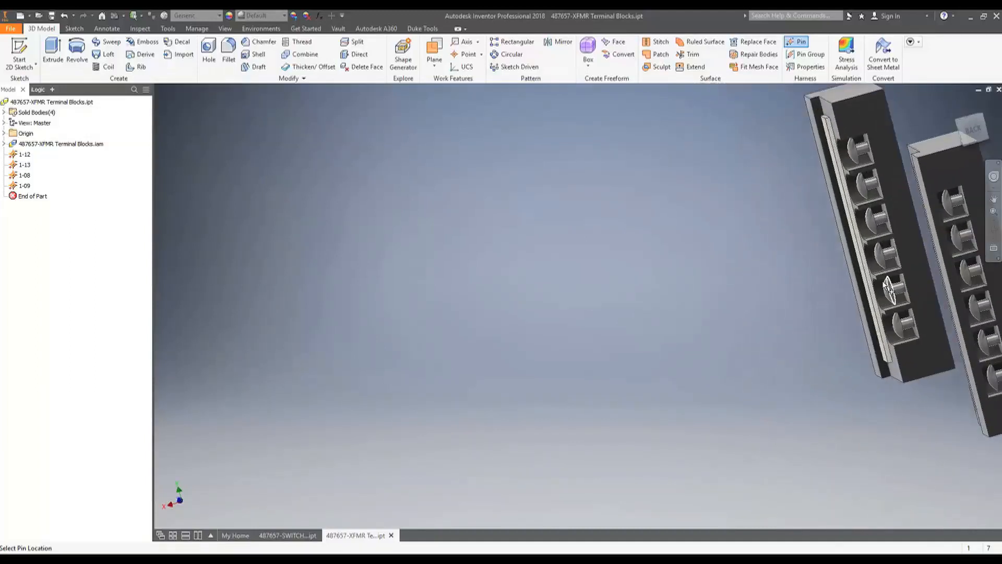
pyautogui.moveTo(970, 223); pyautogui.dragTo(767, 256, button='middle')
pyautogui.scroll(-1, 794, 229)
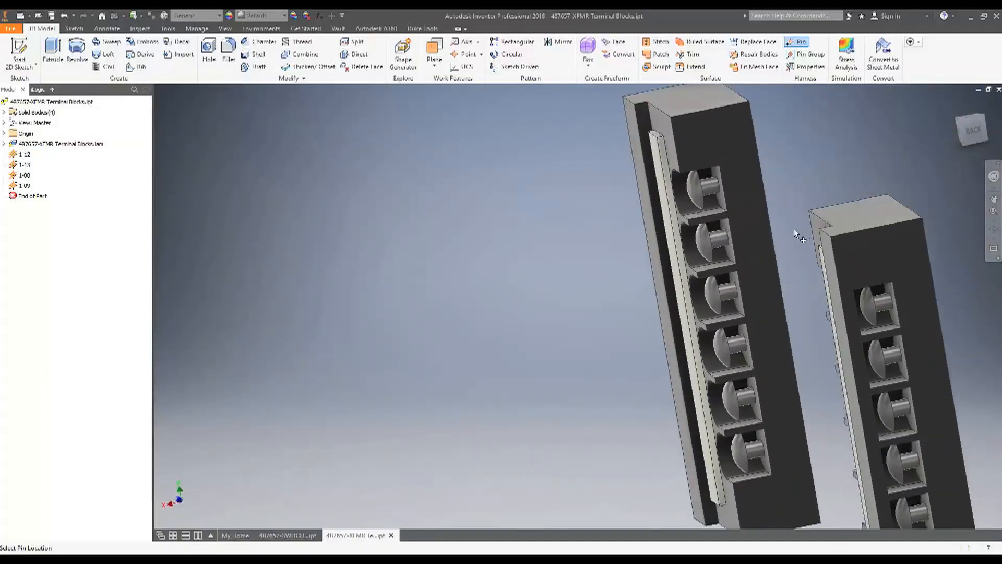
pyautogui.click(729, 292)
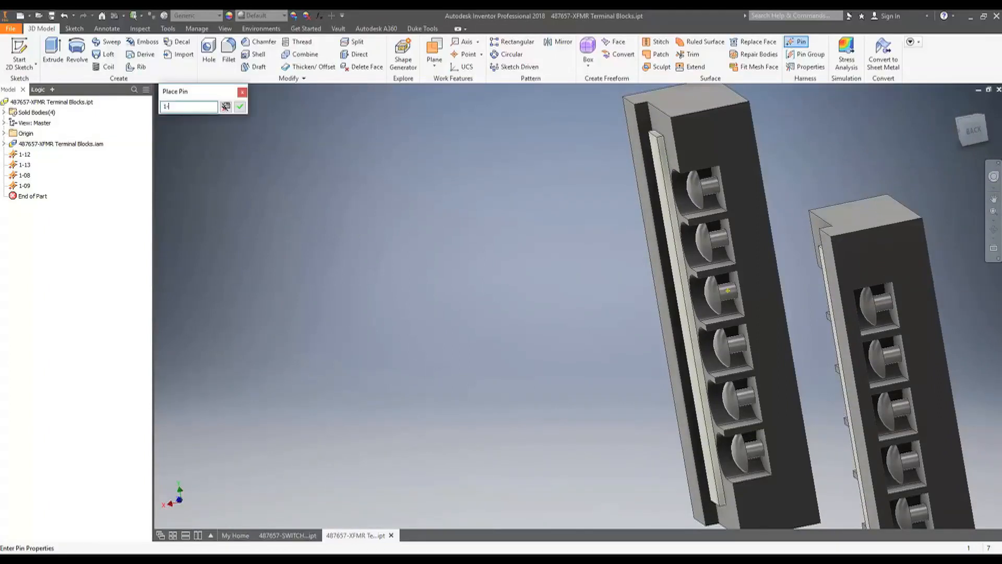
pyautogui.write('1-10')
pyautogui.press('Return')
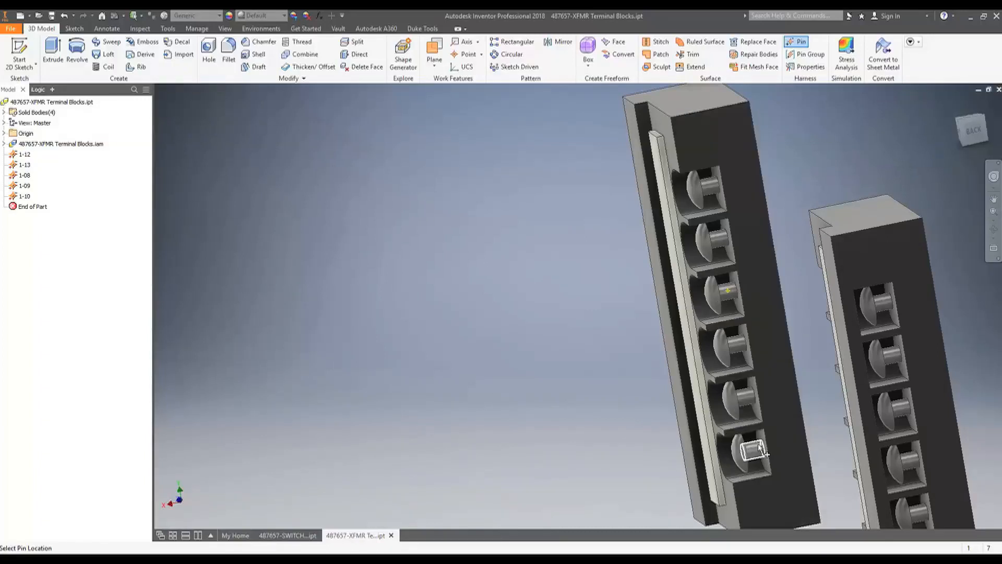
pyautogui.click(755, 452)
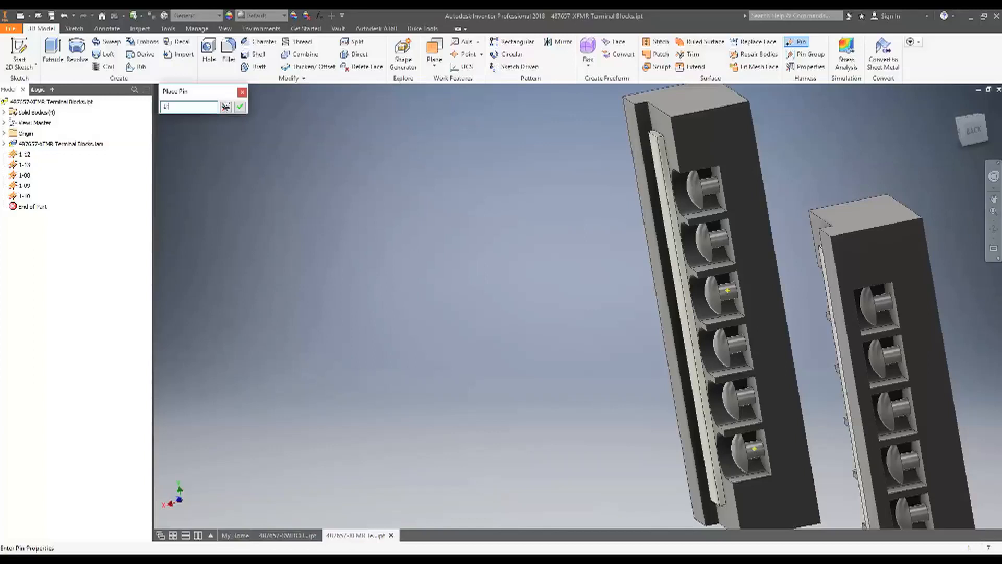
pyautogui.write('1-11')
pyautogui.press('Return')
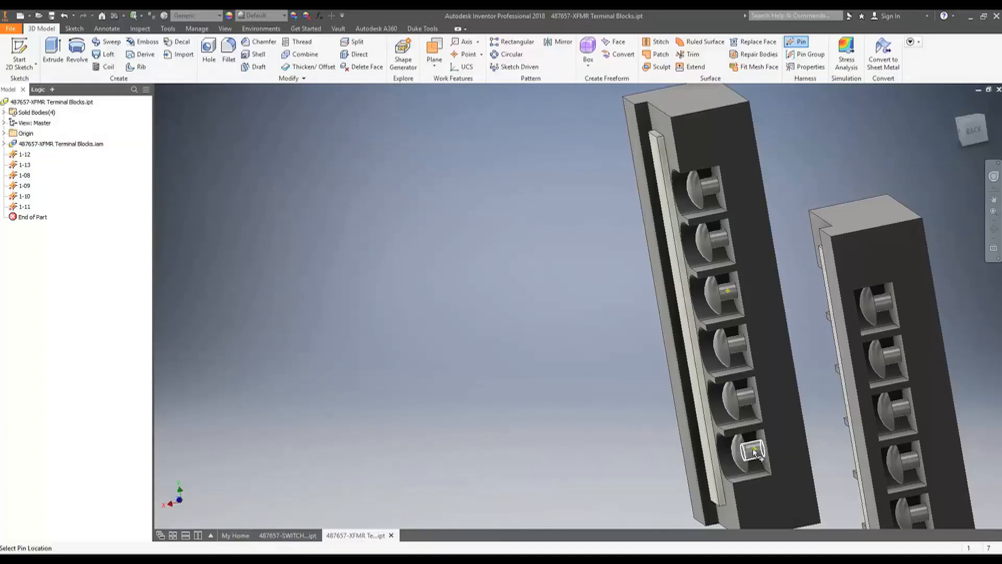
pyautogui.press('F6')
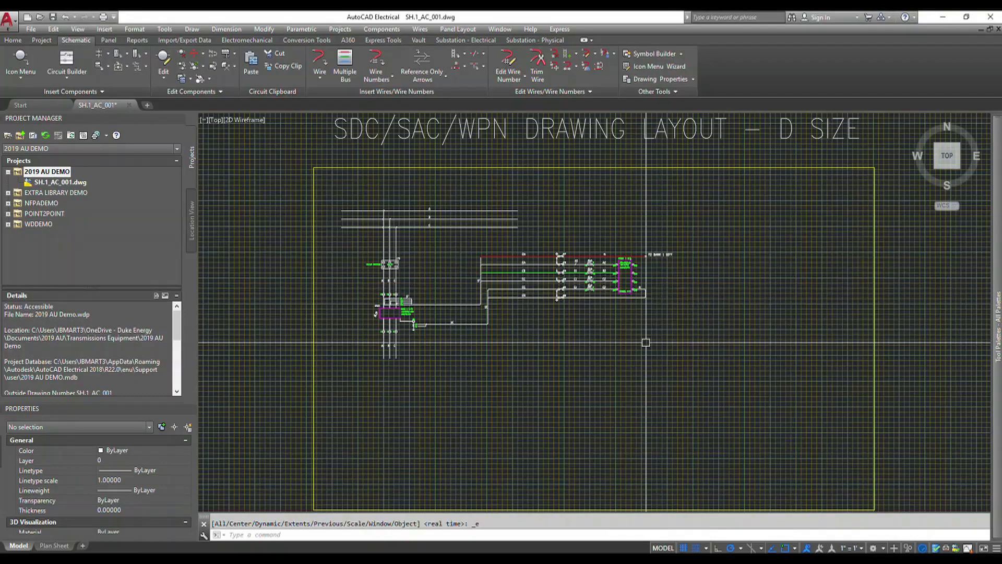
# Step: Examine the numbered wiring in AutoCAD Electrical drawing SH.1_AC_001, from the transformer through switches A17 to A22 to the Bank 1 relay
pyautogui.scroll(4, 400, 305)
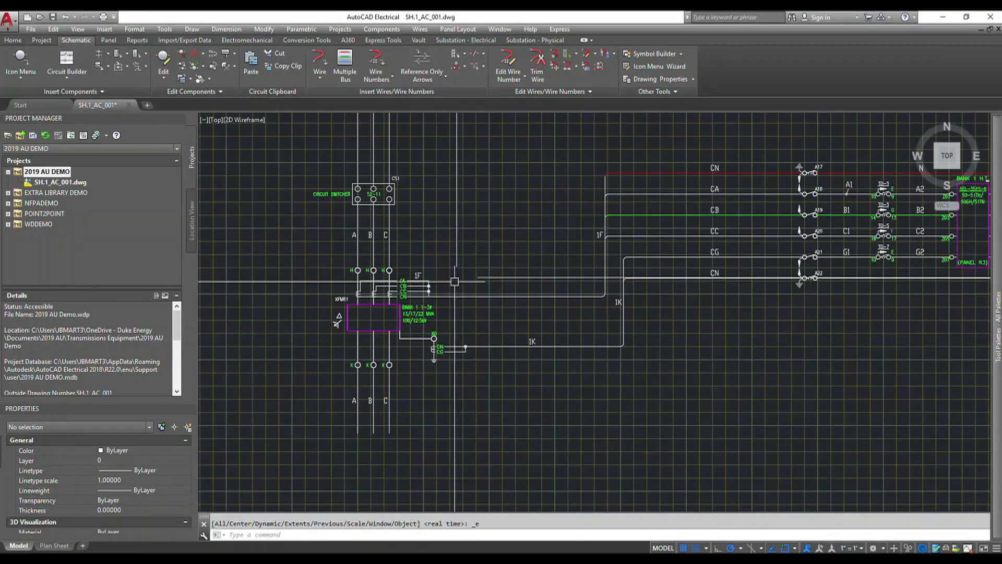
pyautogui.moveTo(400, 300); pyautogui.dragTo(325, 389, button='middle')
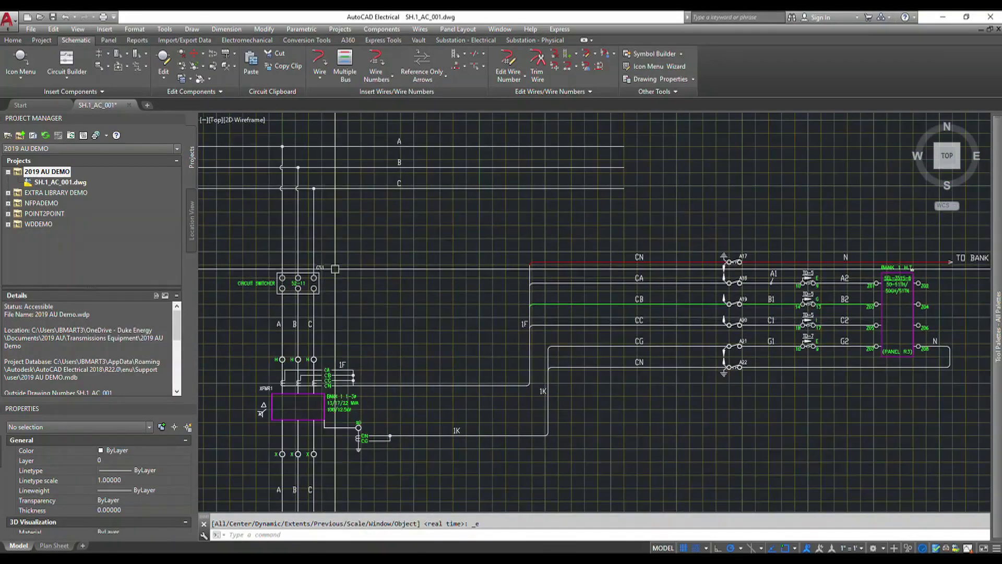
pyautogui.moveTo(476, 347); pyautogui.dragTo(450, 343, button='middle')
pyautogui.moveTo(349, 255); pyautogui.dragTo(266, 212, button='middle')
pyautogui.moveTo(596, 324); pyautogui.dragTo(497, 330, button='middle')
pyautogui.moveTo(767, 234); pyautogui.dragTo(675, 243, button='middle')
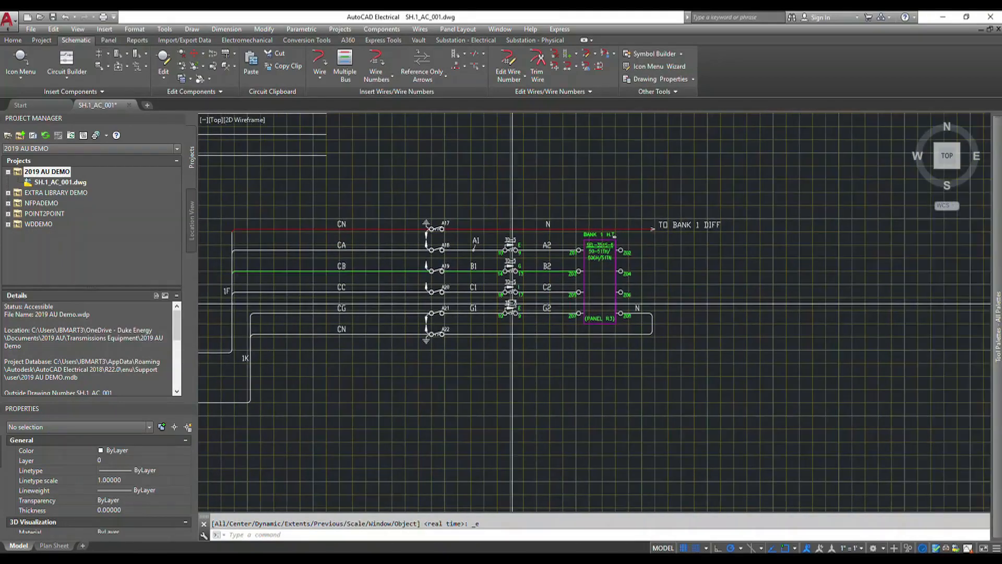
pyautogui.scroll(1, 677, 241)
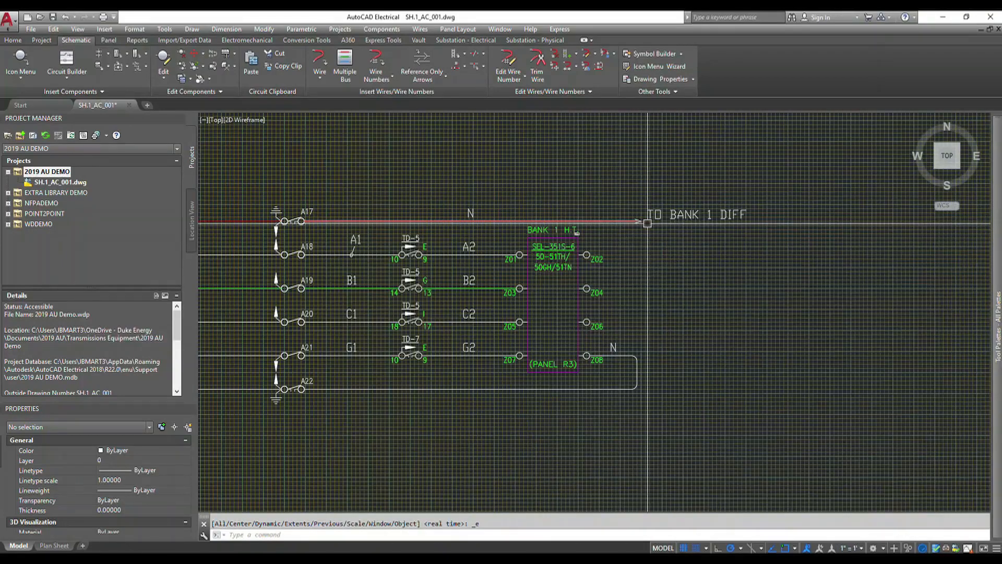
pyautogui.scroll(-5, 647, 223)
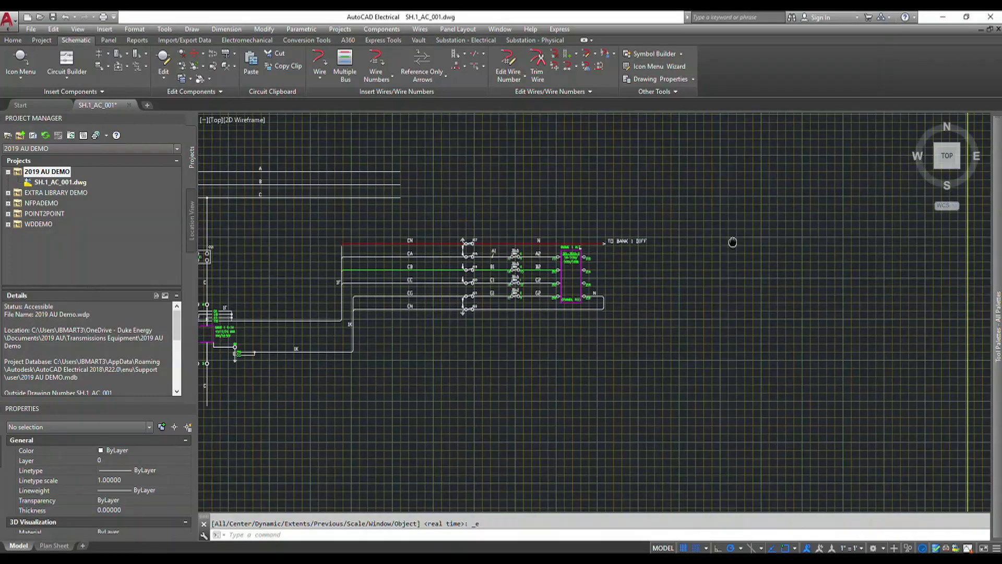
pyautogui.scroll(3, 633, 224)
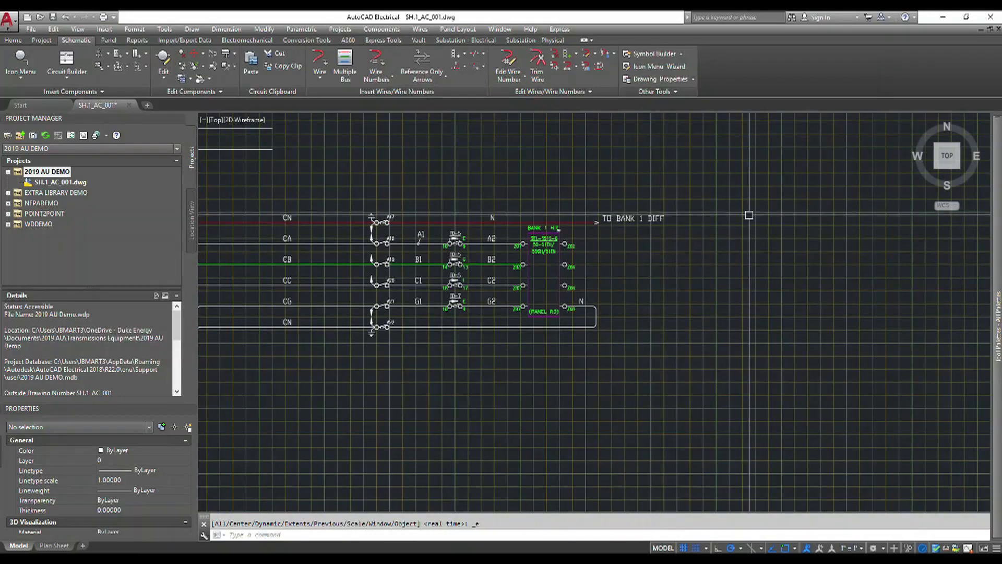
pyautogui.scroll(-3, 653, 224)
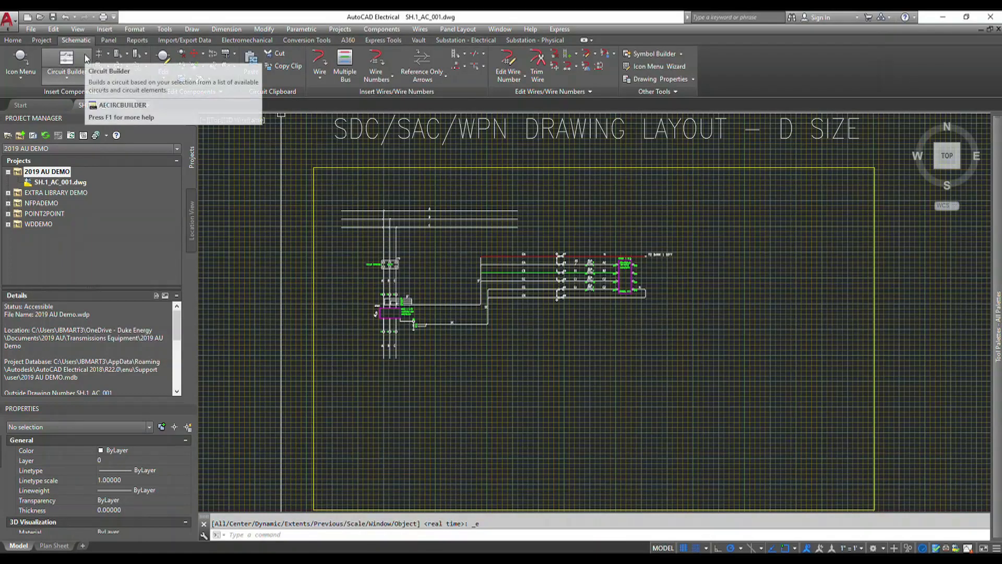
# Step: Export the active drawing as Inventor Professional XML with terminals as terminal strips, using the ACADE XML file in the AU Inventor folder
pyautogui.click(187, 41)
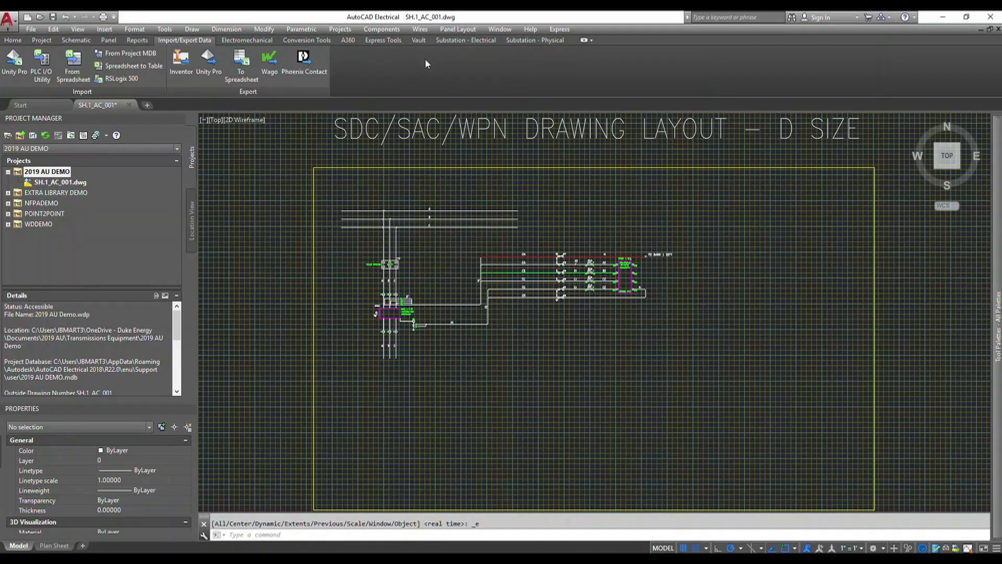
pyautogui.click(182, 62)
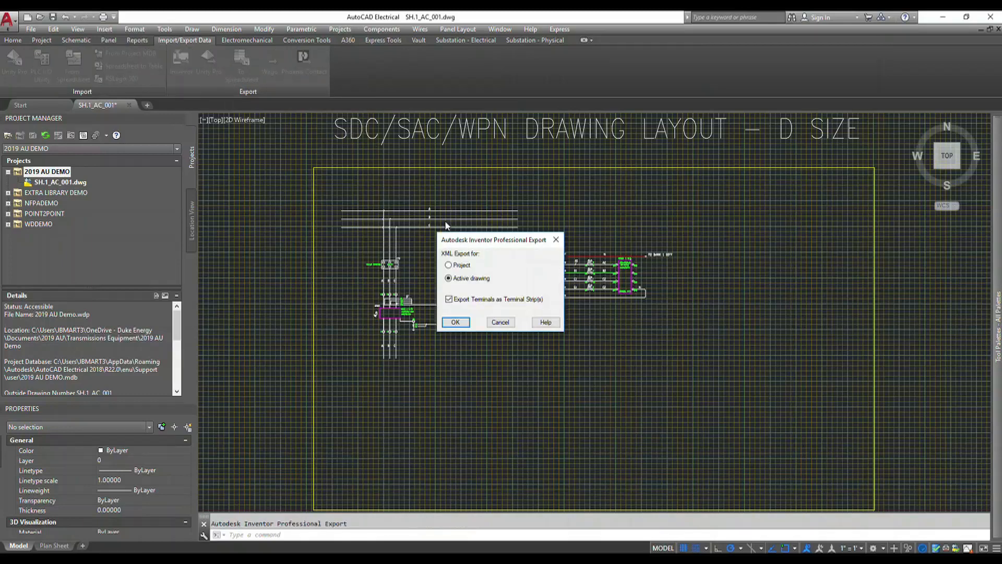
pyautogui.moveTo(486, 239); pyautogui.dragTo(458, 148)
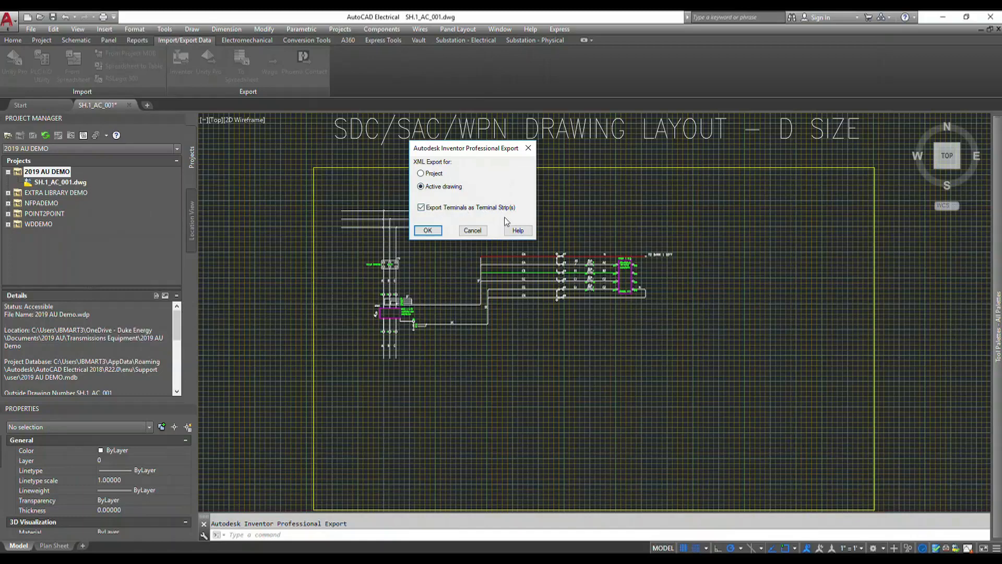
pyautogui.click(427, 232)
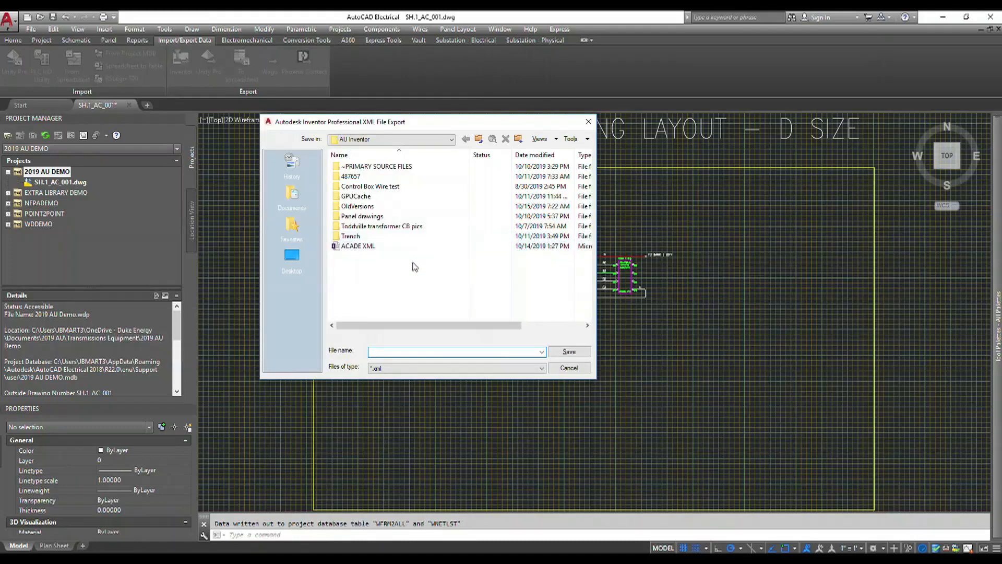
pyautogui.moveTo(427, 124); pyautogui.dragTo(502, 135)
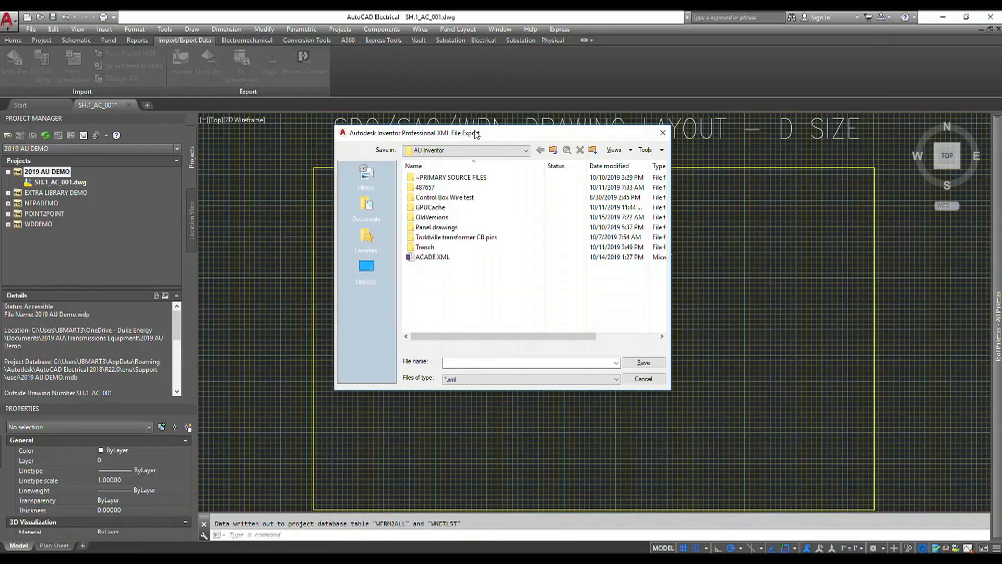
pyautogui.click(420, 259)
pyautogui.click(487, 363)
pyautogui.click(487, 364)
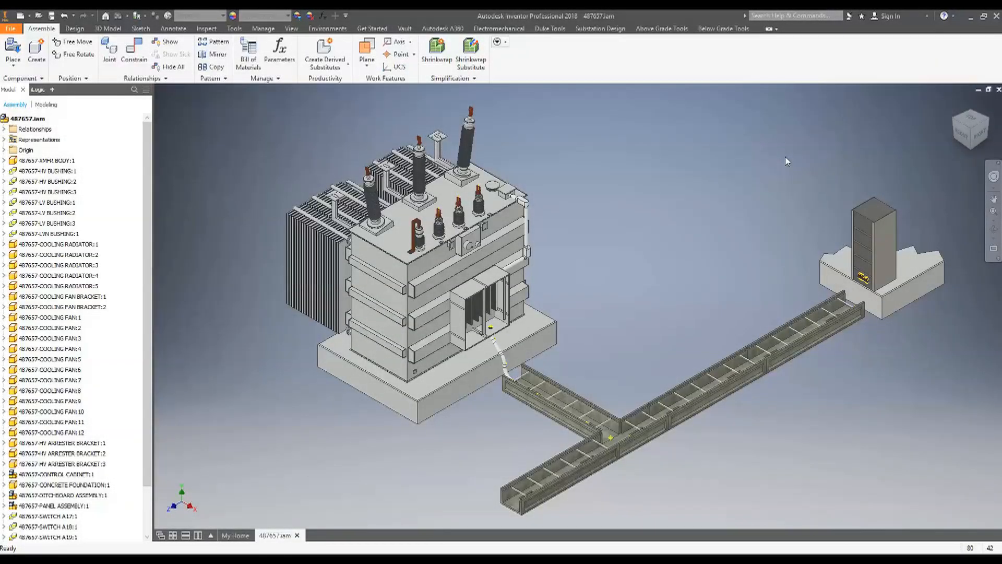
# Step: Switch to Inventor and create a cable harness in the 487657.iam assembly, entering 1-1 in the harness assembly file name
pyautogui.click(316, 29)
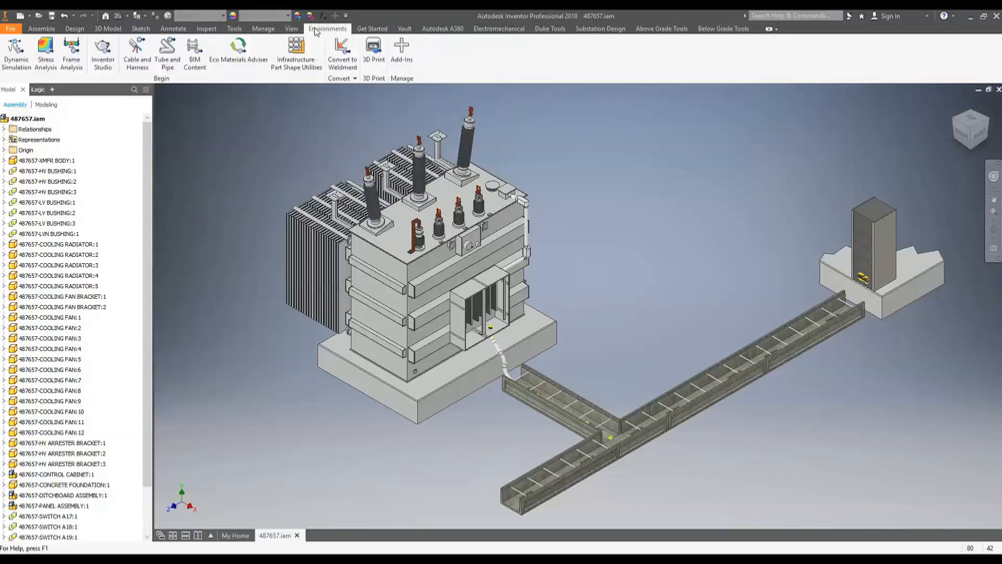
pyautogui.click(137, 49)
pyautogui.doubleClick(208, 117)
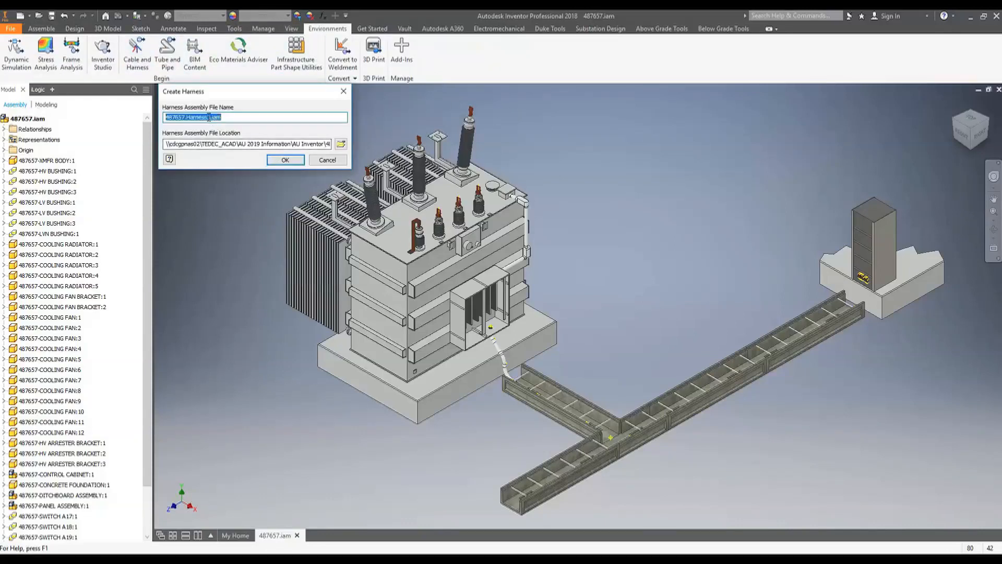
pyautogui.click(210, 117)
pyautogui.write('1-1')
pyautogui.click(285, 159)
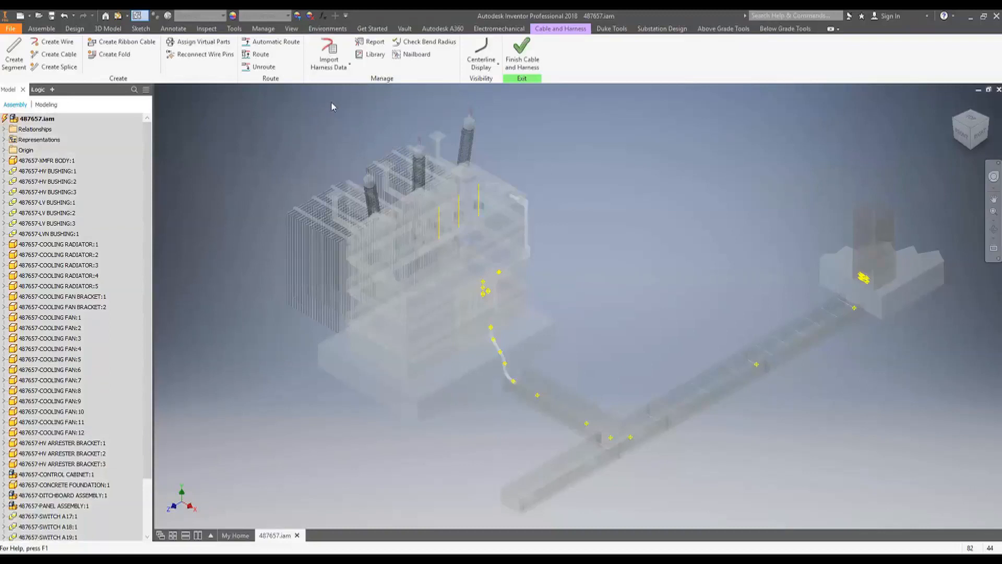
# Step: Import the harness data into the assembly from ACADE XML.xml in the AU Inventor folder
pyautogui.click(349, 65)
pyautogui.click(323, 88)
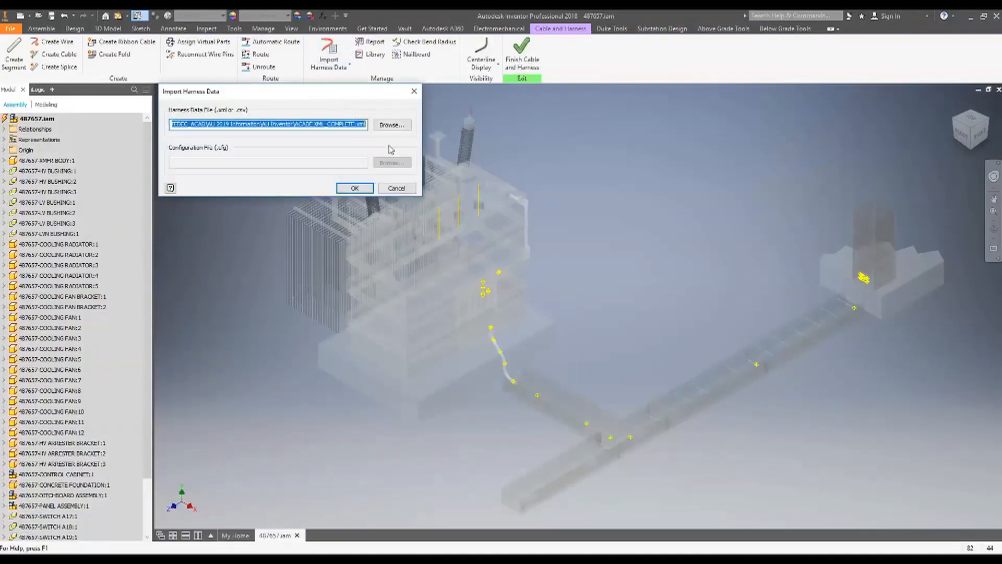
pyautogui.click(391, 125)
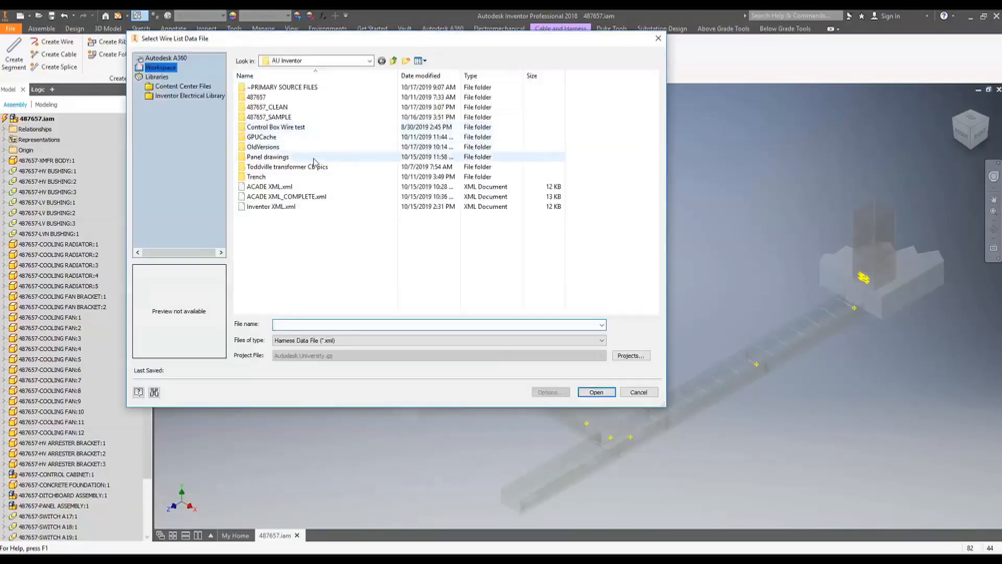
pyautogui.click(276, 187)
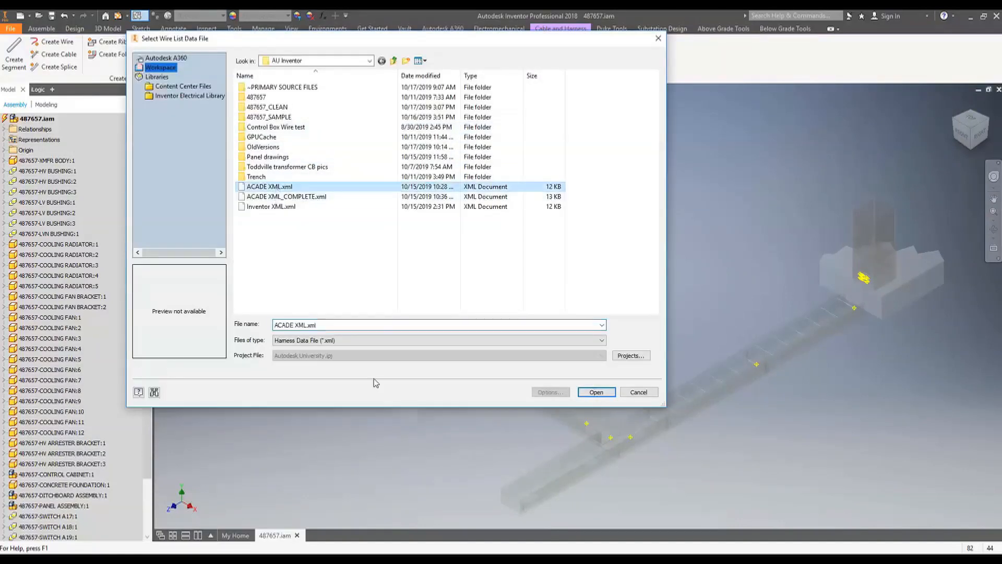
pyautogui.click(596, 392)
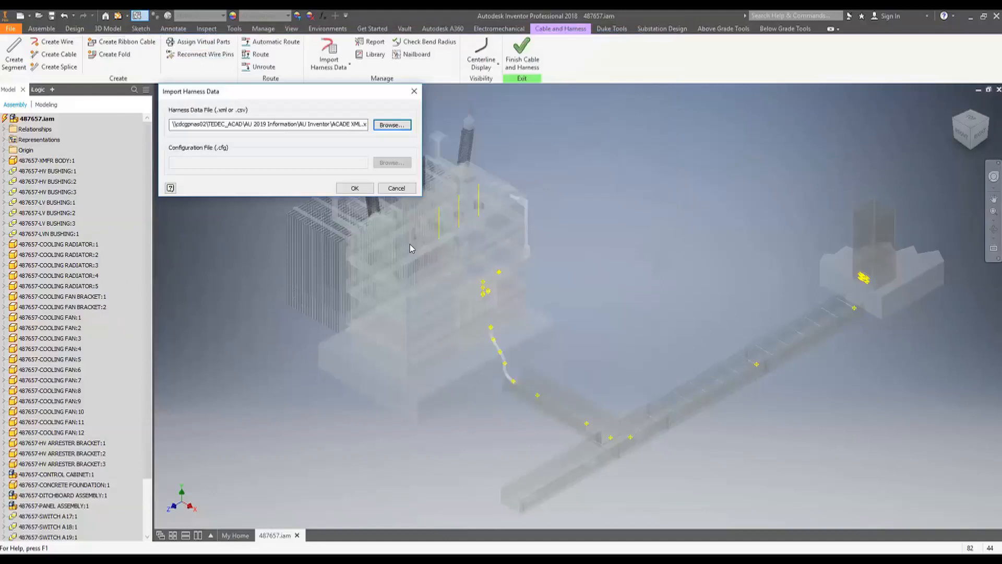
pyautogui.click(355, 189)
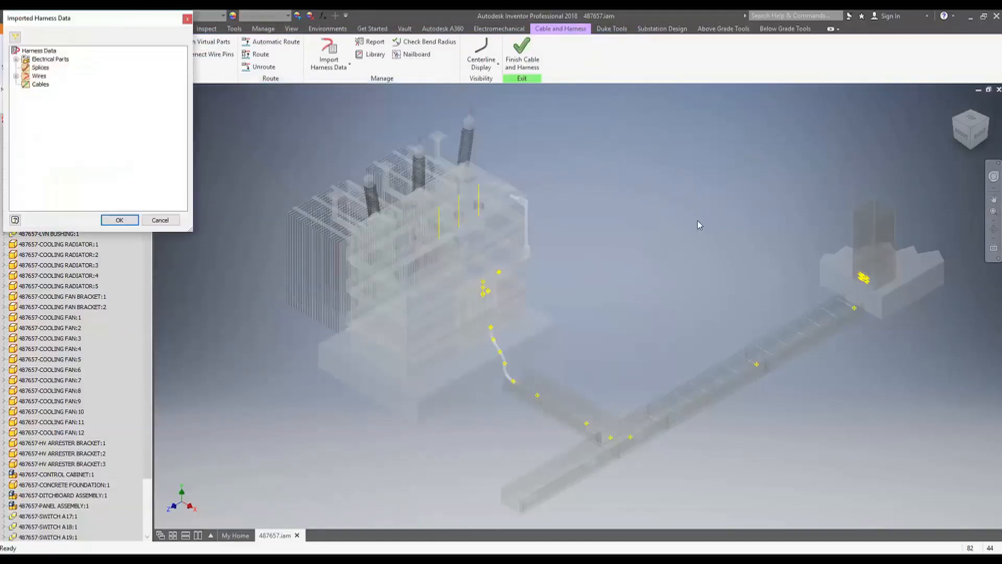
# Step: Examine the electrical parts and wires listed in the imported harness data
pyautogui.moveTo(448, 187); pyautogui.dragTo(44, 30)
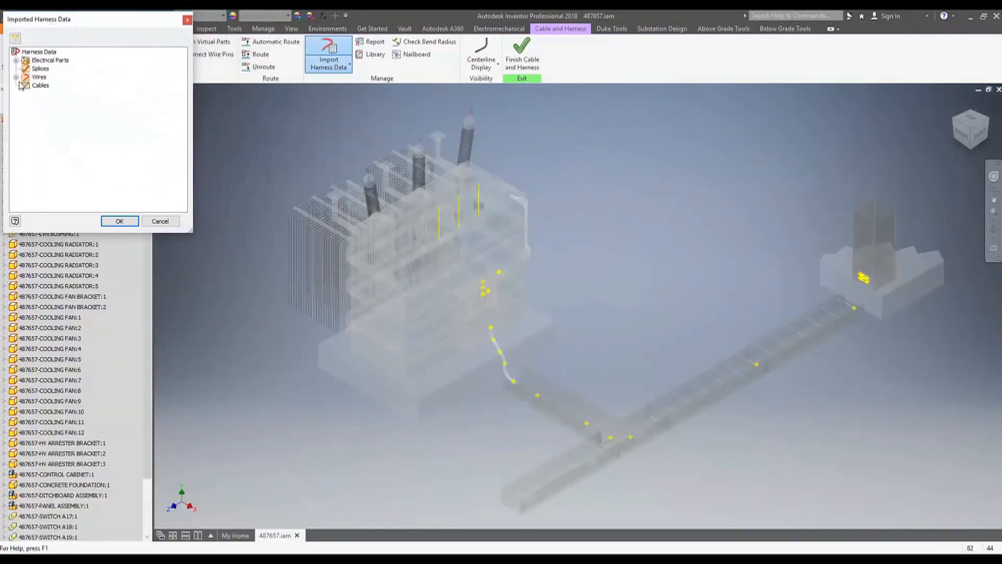
pyautogui.click(16, 60)
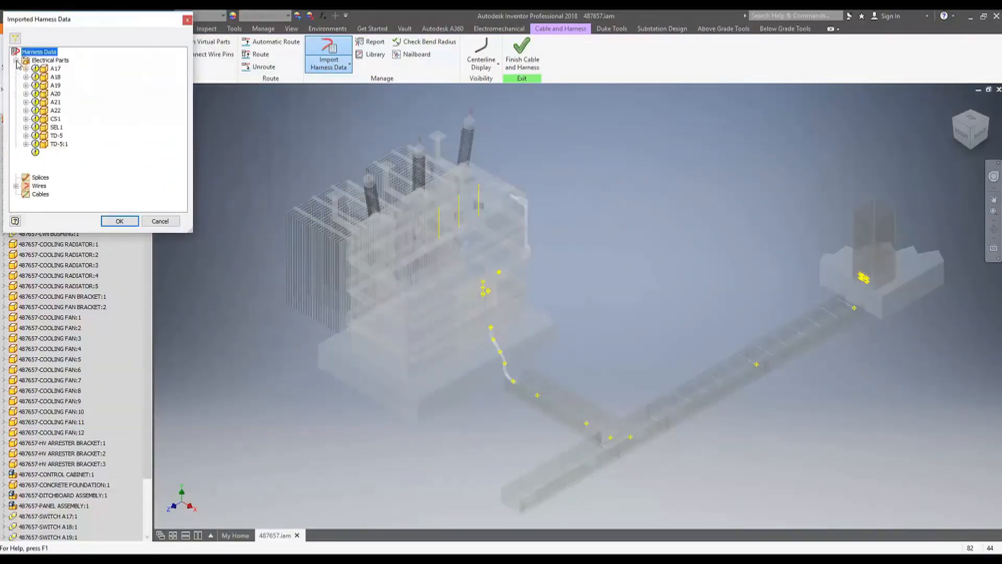
pyautogui.click(16, 186)
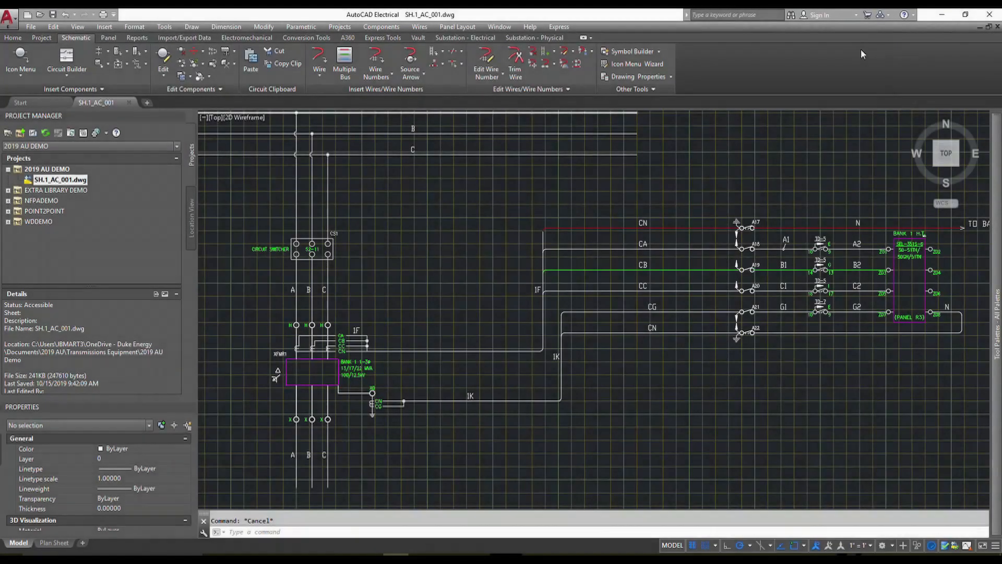
# Step: Switch to AutoCAD Electrical drawing SH.1_AC_001 and insert a parent cable marker on the 1F line running from the transformer
pyautogui.scroll(-2, 503, 260)
pyautogui.moveTo(520, 229)
pyautogui.mouseDown(button='middle')
pyautogui.moveTo(503, 254)
pyautogui.moveTo(485, 201)
pyautogui.mouseUp(button='middle')
pyautogui.scroll(2, 564, 238)
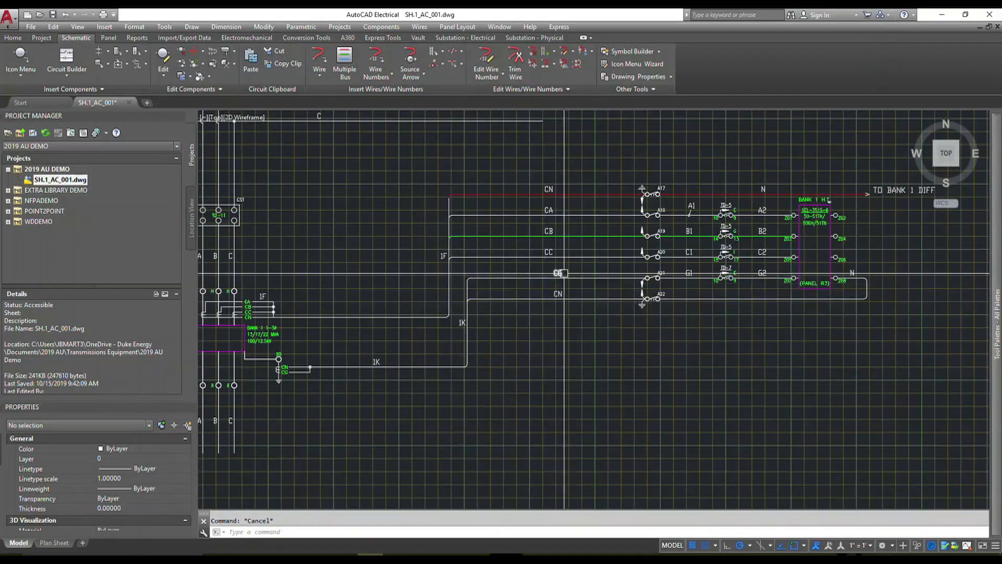
pyautogui.moveTo(456, 237); pyautogui.dragTo(498, 240, button='middle')
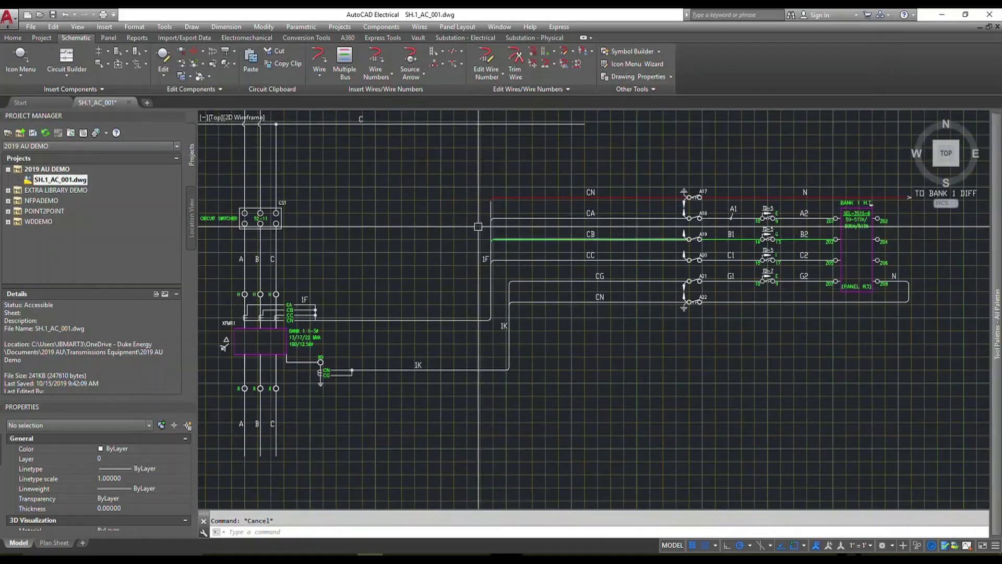
pyautogui.click(453, 54)
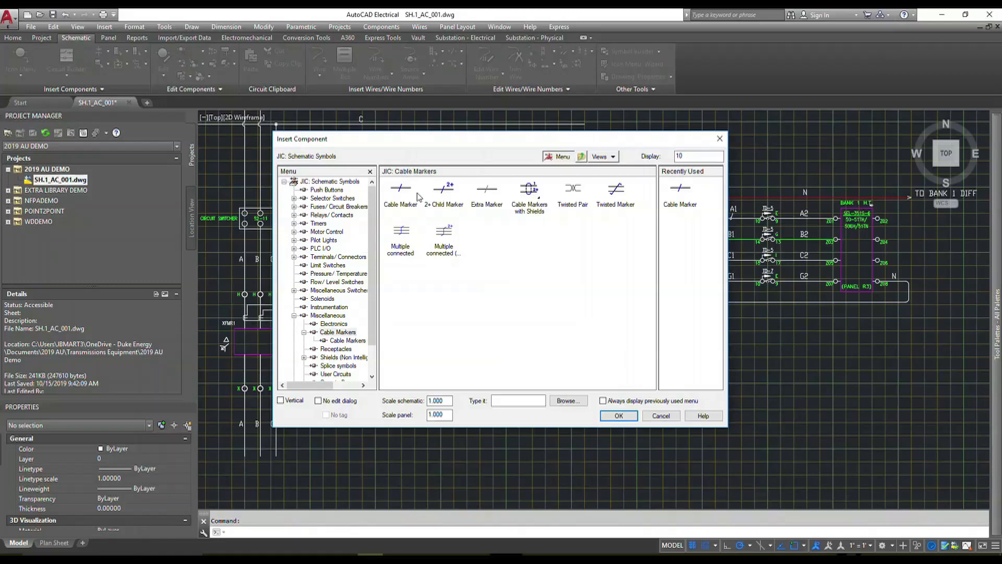
pyautogui.click(408, 188)
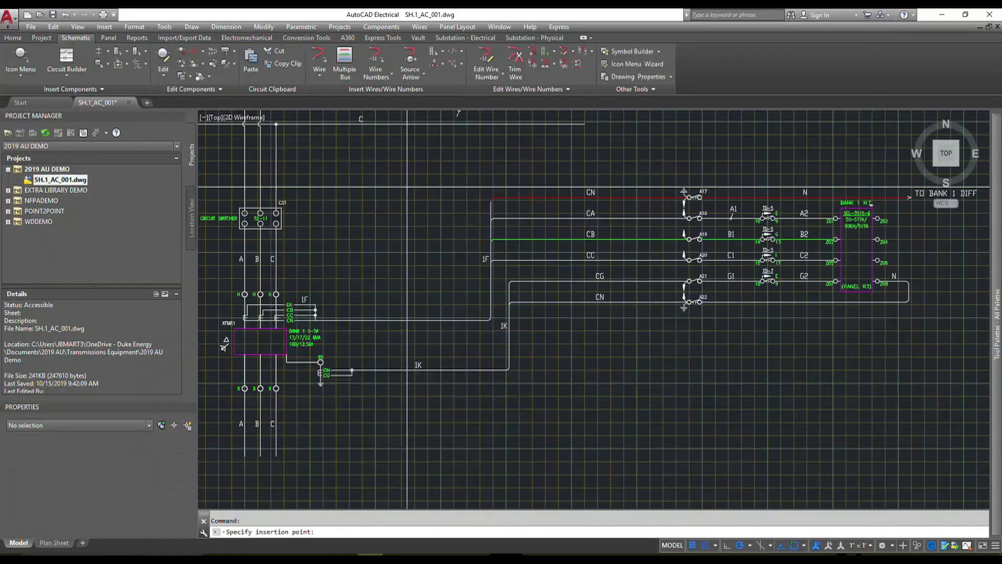
pyautogui.click(381, 320)
# Step: Set the parent cable marker's tag to 1F and its description lines to 4C12 and 12AWG
pyautogui.click(335, 169)
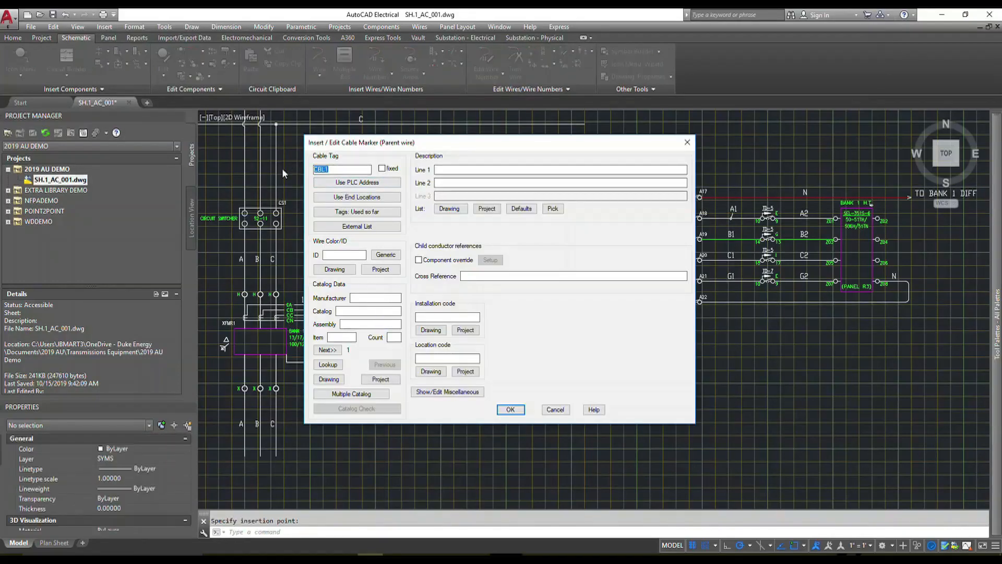
pyautogui.write('1F')
pyautogui.moveTo(478, 142)
pyautogui.mouseDown()
pyautogui.moveTo(506, 239)
pyautogui.moveTo(640, 201)
pyautogui.moveTo(661, 176)
pyautogui.mouseUp()
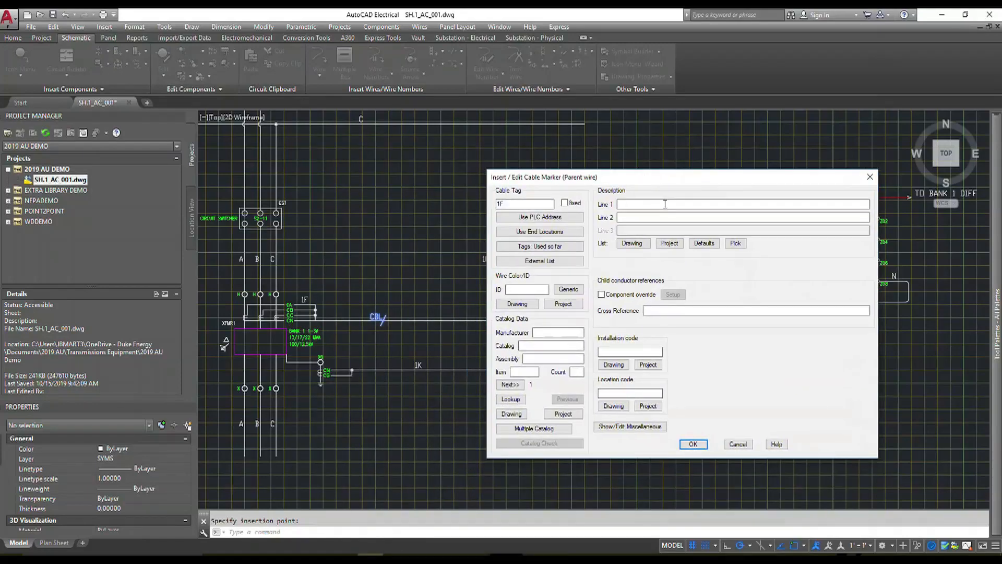
pyautogui.click(632, 216)
pyautogui.doubleClick(629, 205)
pyautogui.click(695, 445)
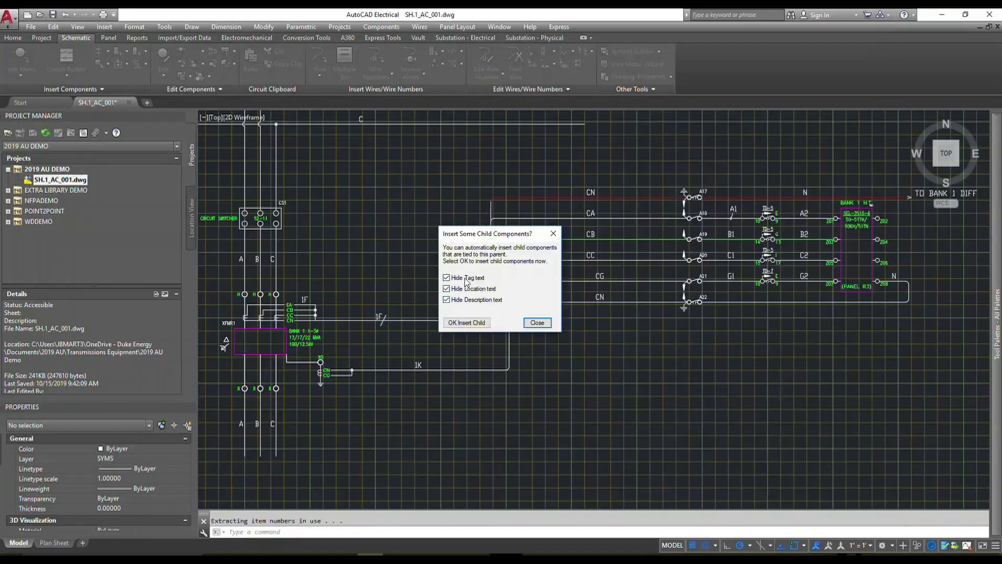
# Step: Insert a child marker of cable 1F on the red CN wire to switch A17, described as CN and 12AWG
pyautogui.click(467, 323)
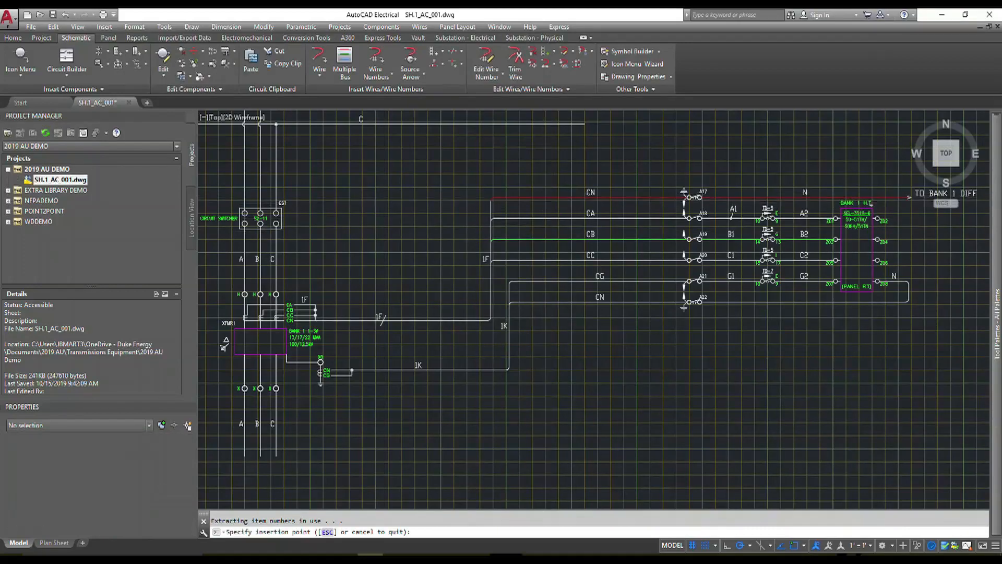
pyautogui.click(543, 199)
pyautogui.moveTo(496, 192); pyautogui.dragTo(490, 272)
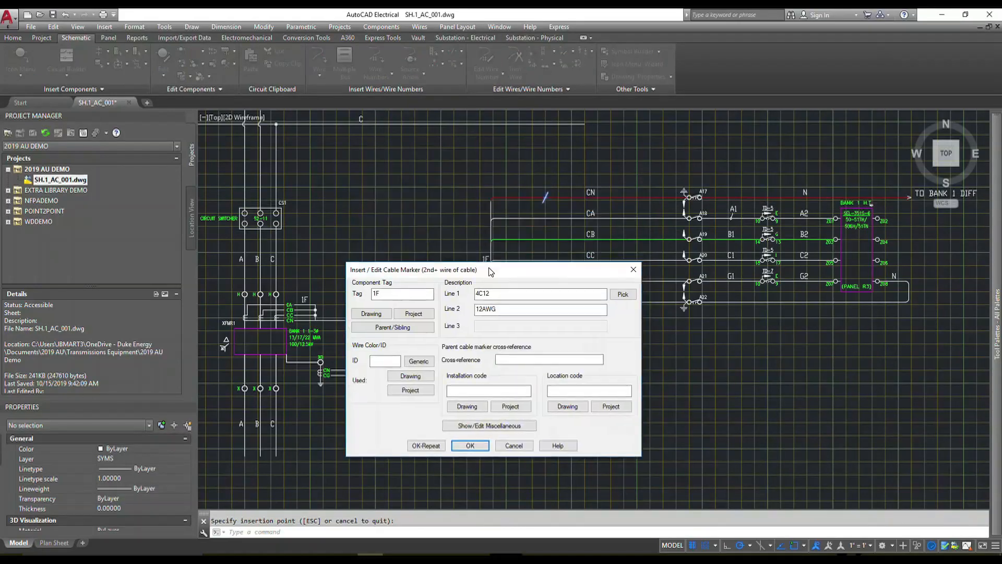
pyautogui.click(507, 294)
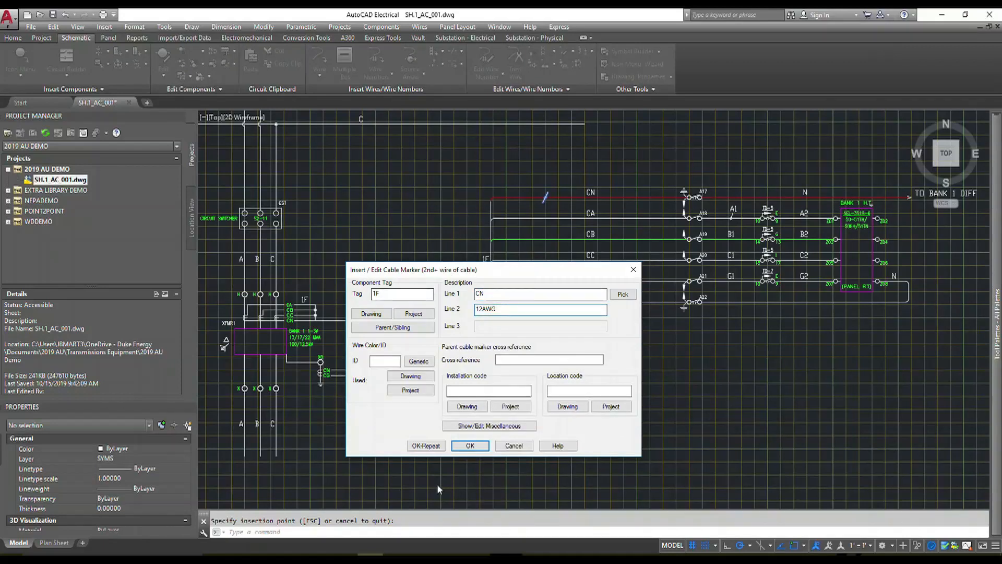
pyautogui.click(426, 446)
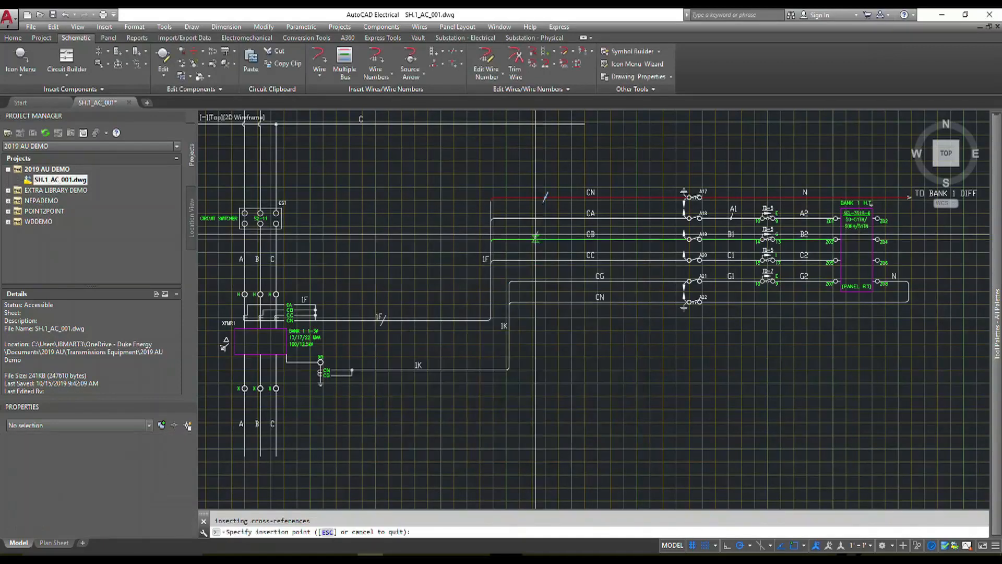
# Step: Place a 1F child cable marker on the CA wire to switch A18, with CA as its first description line
pyautogui.click(543, 218)
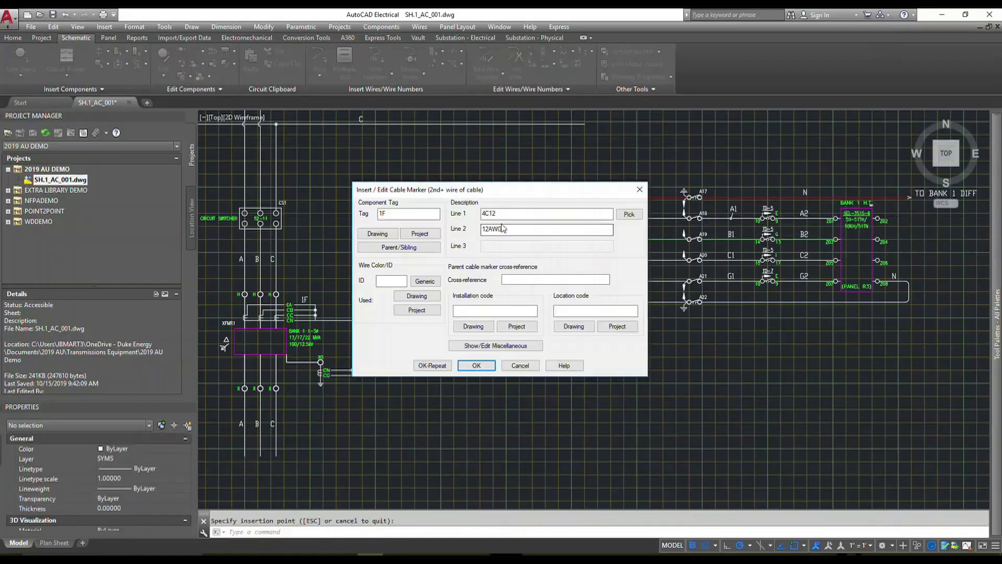
pyautogui.moveTo(496, 194)
pyautogui.mouseDown()
pyautogui.moveTo(459, 230)
pyautogui.moveTo(458, 314)
pyautogui.mouseUp()
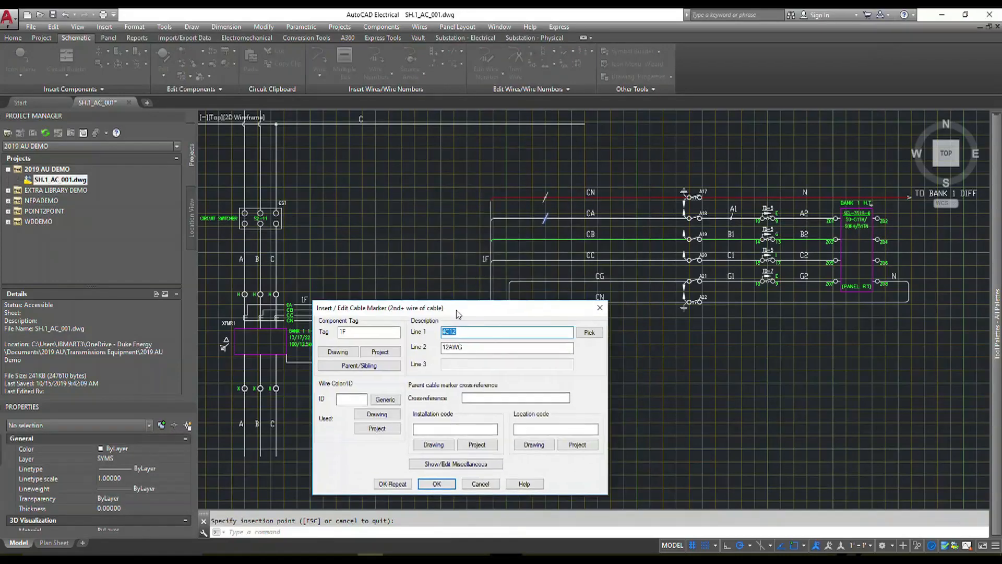
pyautogui.write('CA')
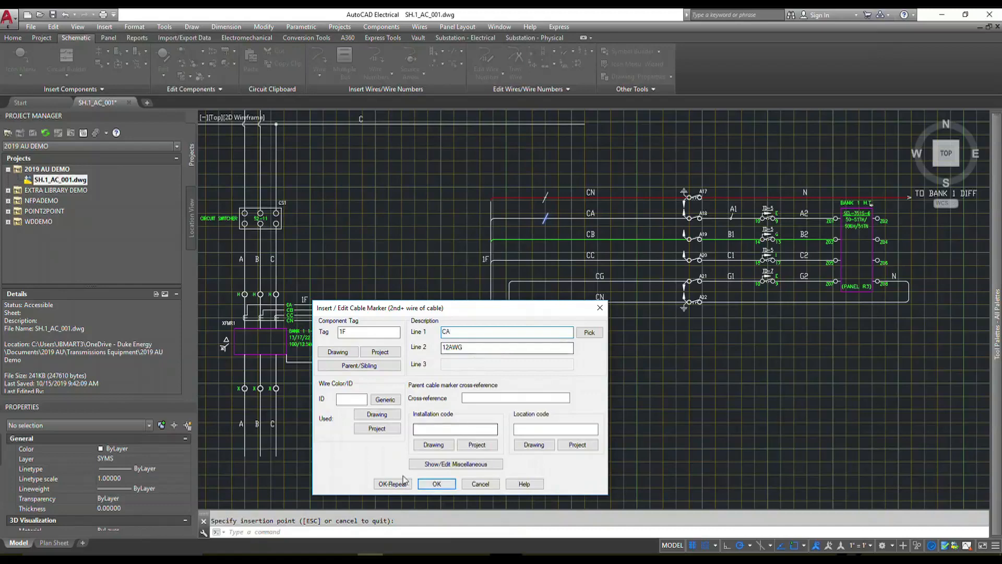
pyautogui.click(436, 483)
# Step: Add 1F child cable markers to the CB and CC wires, described as CB and CC respectively, and end the insertion
pyautogui.click(546, 244)
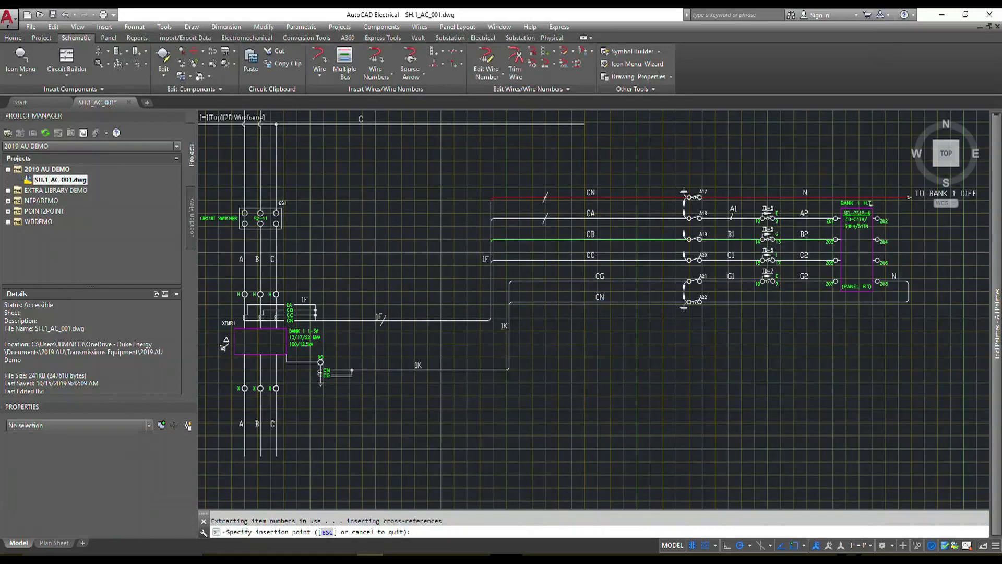
pyautogui.write('CB')
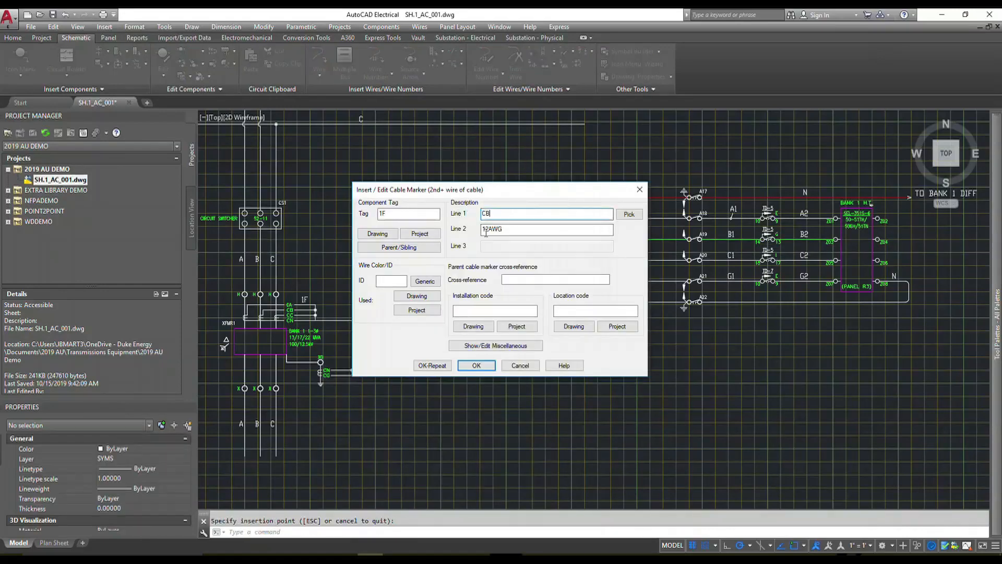
pyautogui.click(432, 365)
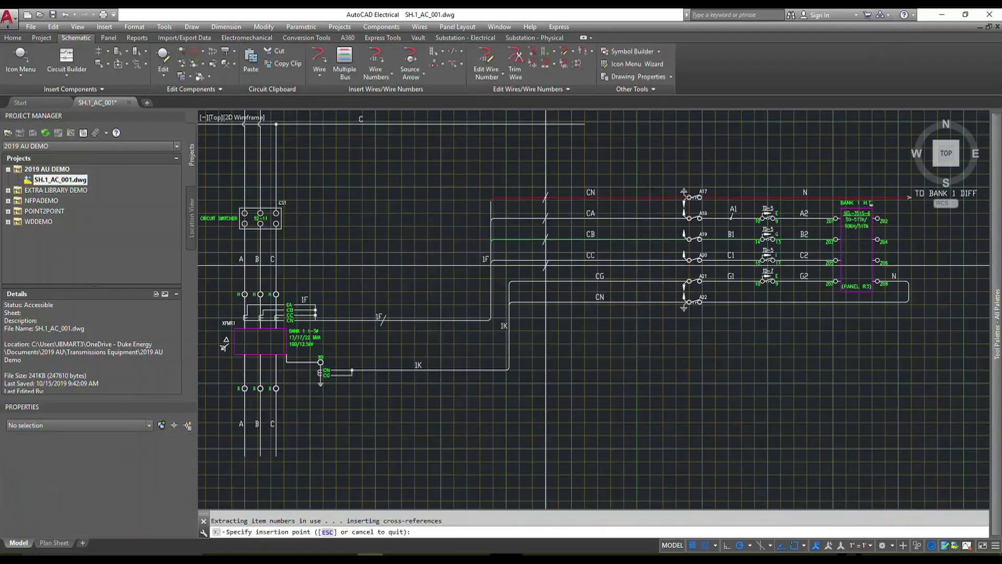
pyautogui.click(545, 261)
pyautogui.write('CC')
pyautogui.click(476, 365)
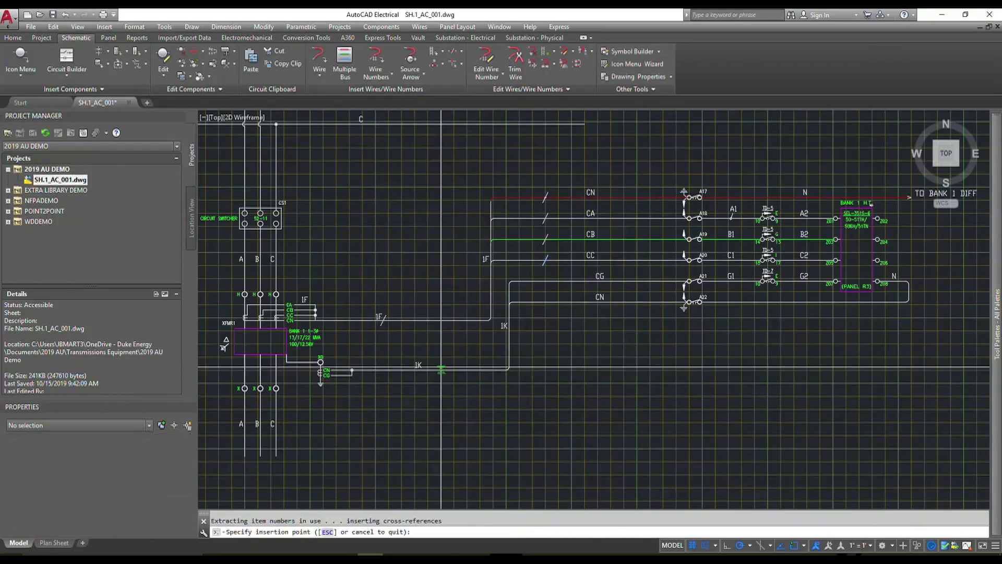
pyautogui.press('Escape')
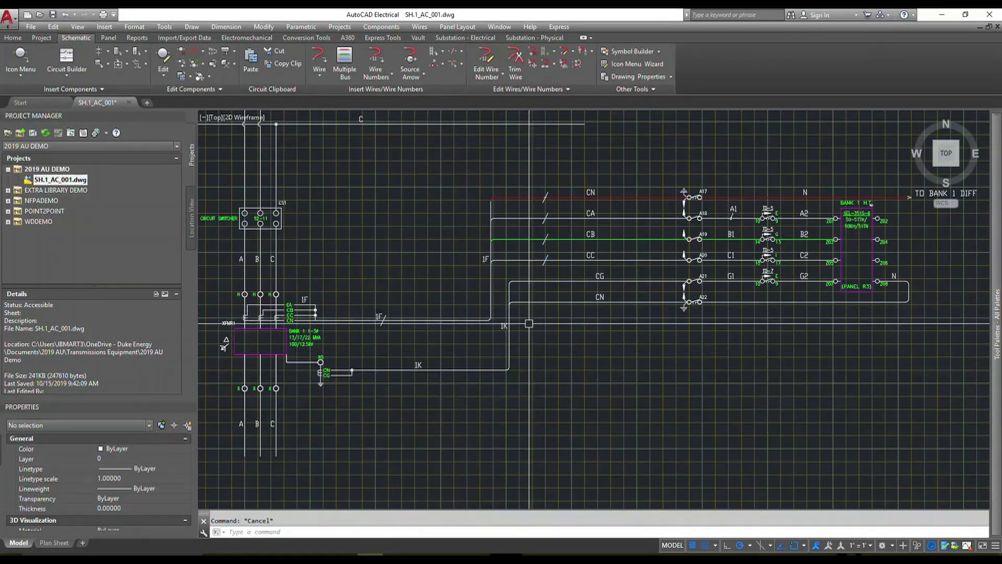
# Step: Insert a parent cable marker on the 1K line from the transformer, tagged 1K and described as 2C12 and 12AWG
pyautogui.click(451, 50)
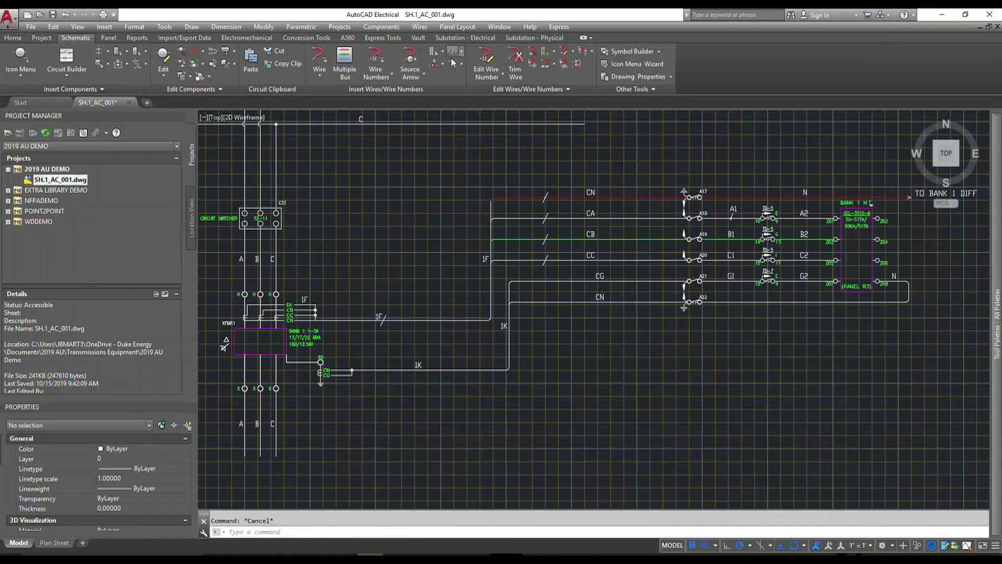
pyautogui.click(412, 195)
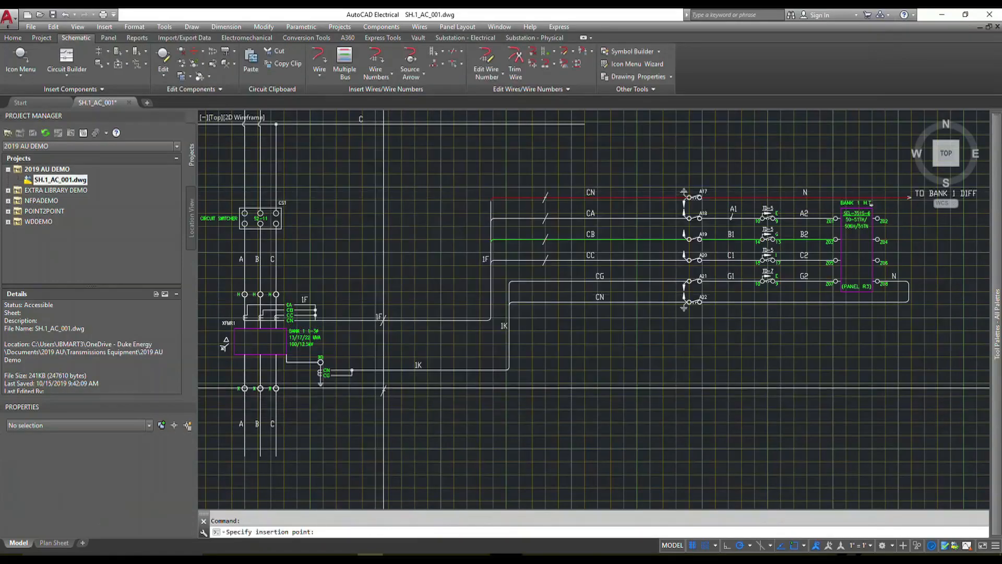
pyautogui.click(382, 369)
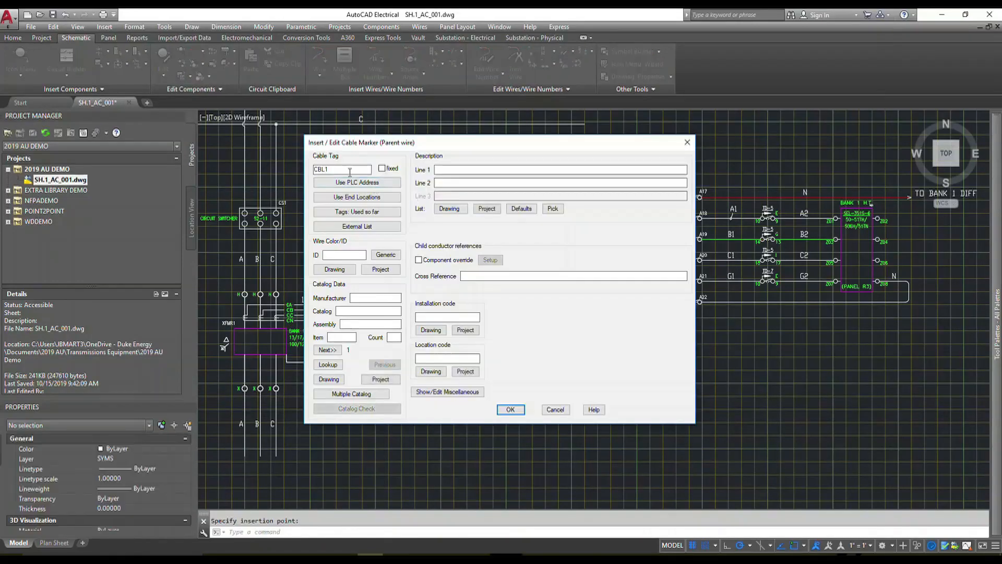
pyautogui.write('1K')
pyautogui.moveTo(511, 149)
pyautogui.mouseDown()
pyautogui.moveTo(569, 252)
pyautogui.moveTo(596, 244)
pyautogui.mouseUp()
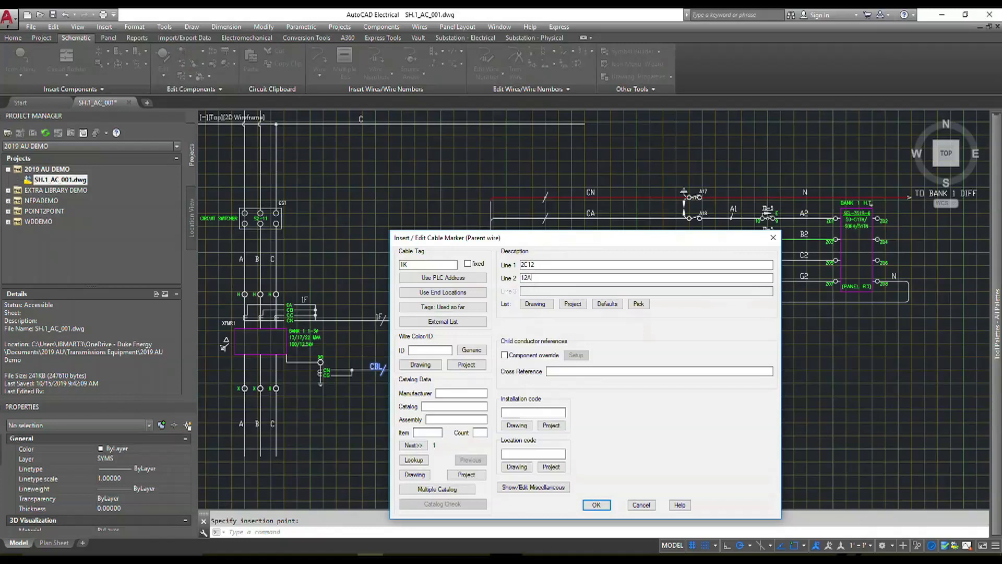
pyautogui.click(596, 504)
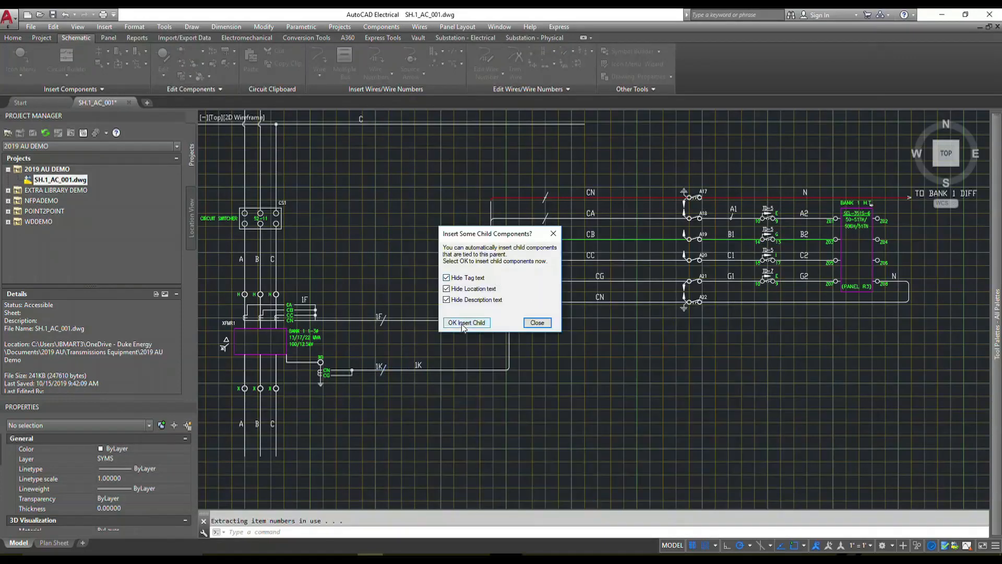
# Step: Insert a 1K child cable marker on the CG wire to switch A21, described as CG and 12AWG
pyautogui.click(463, 323)
pyautogui.click(546, 282)
pyautogui.moveTo(505, 192)
pyautogui.mouseDown()
pyautogui.moveTo(505, 326)
pyautogui.moveTo(460, 351)
pyautogui.mouseUp()
pyautogui.write('CG')
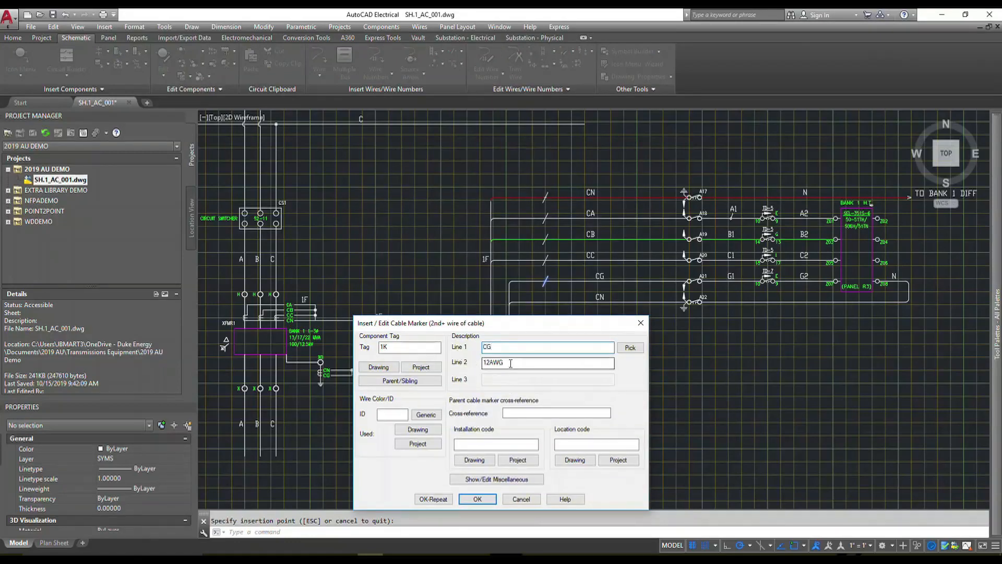
pyautogui.click(433, 500)
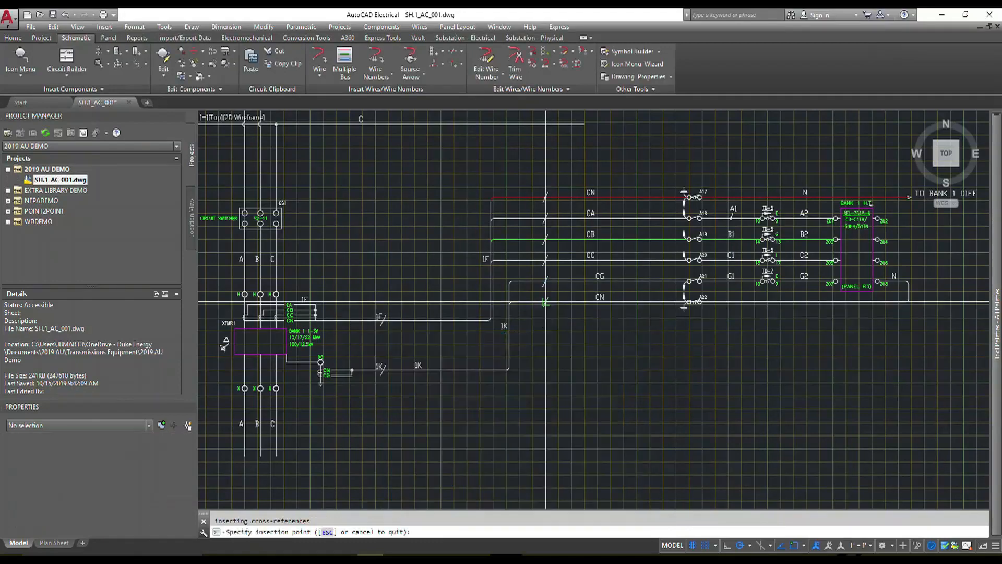
# Step: Add a 1K child cable marker on the lower CN wire to switch A22 and end the insertion
pyautogui.click(497, 198)
pyautogui.moveTo(497, 193); pyautogui.dragTo(368, 236)
pyautogui.write('C')
pyautogui.write('G')
pyautogui.press('Return')
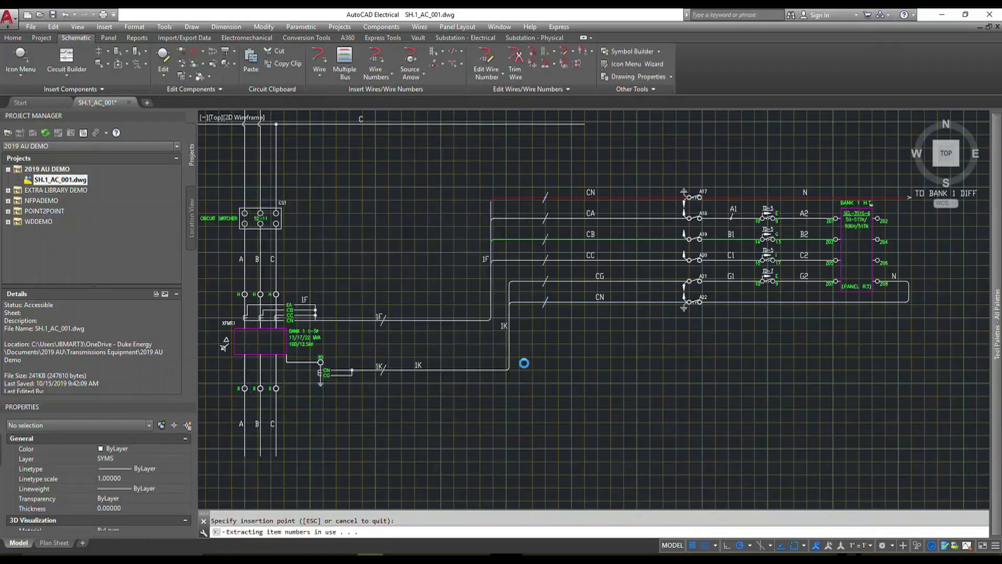
pyautogui.press('Escape')
pyautogui.moveTo(529, 221); pyautogui.dragTo(553, 227, button='middle')
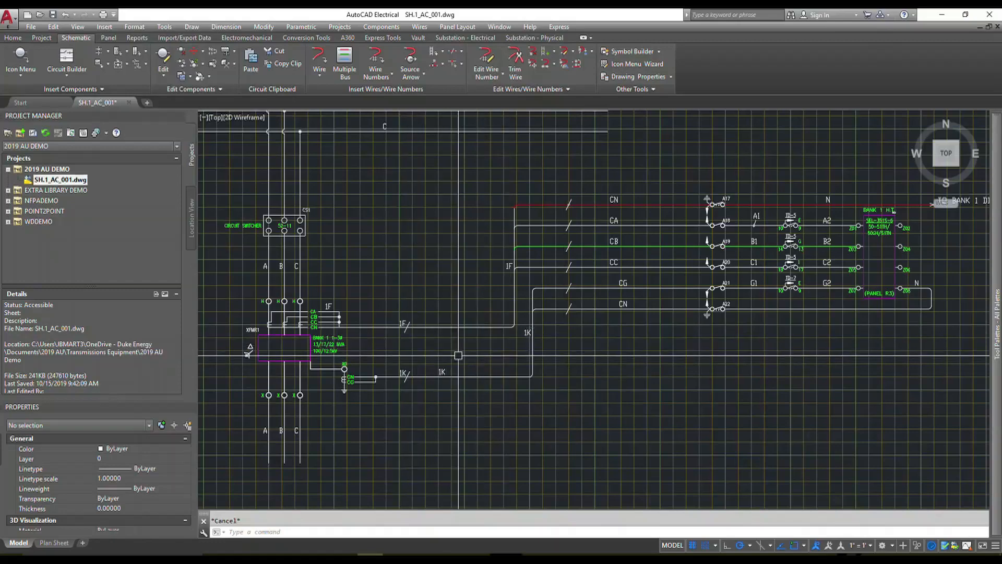
# Step: Export the active drawing to Inventor as XML with terminals as terminal strips, saving the drawing and overwriting ACADE XML_COMPLETE
pyautogui.scroll(-4, 458, 355)
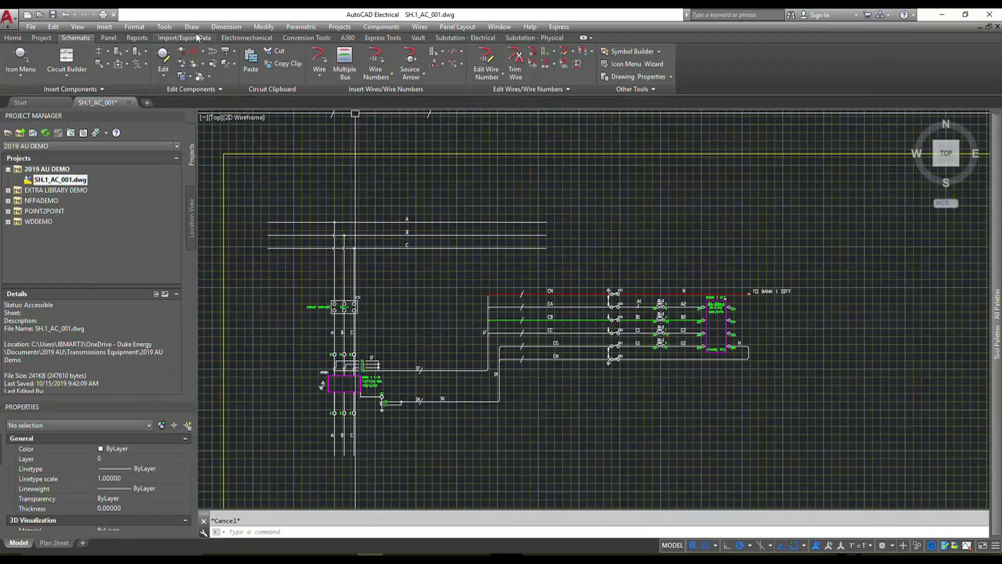
pyautogui.click(188, 38)
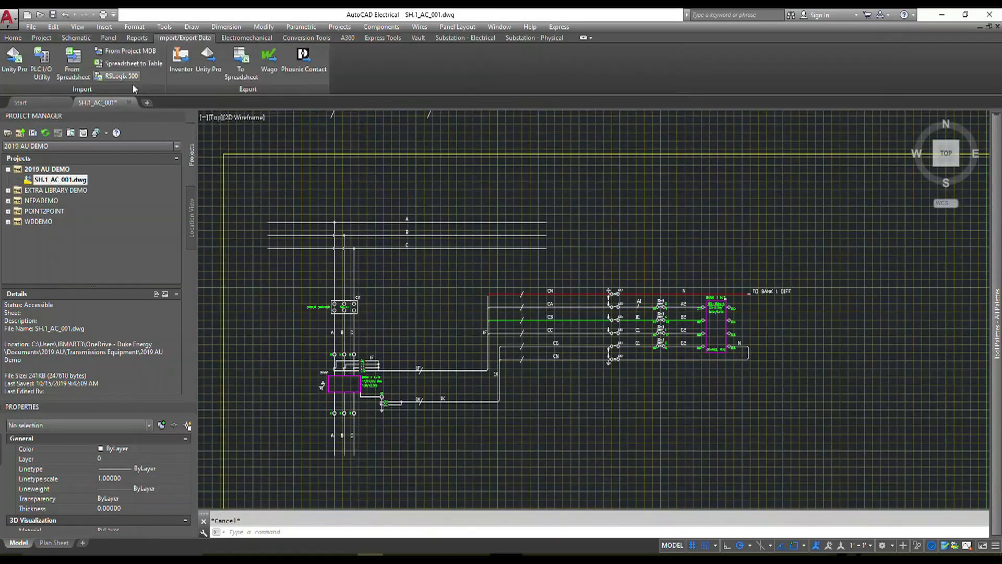
pyautogui.click(184, 56)
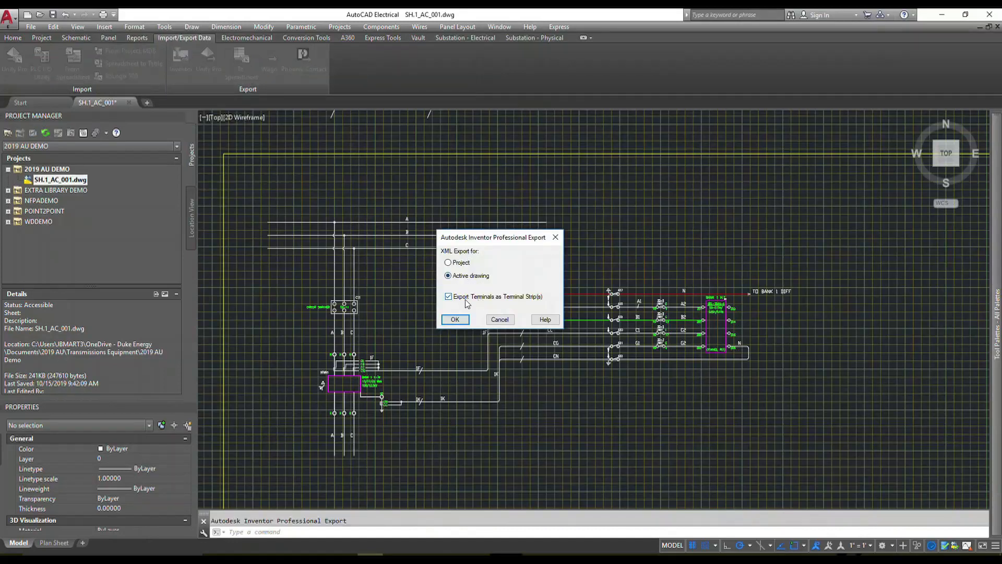
pyautogui.click(456, 320)
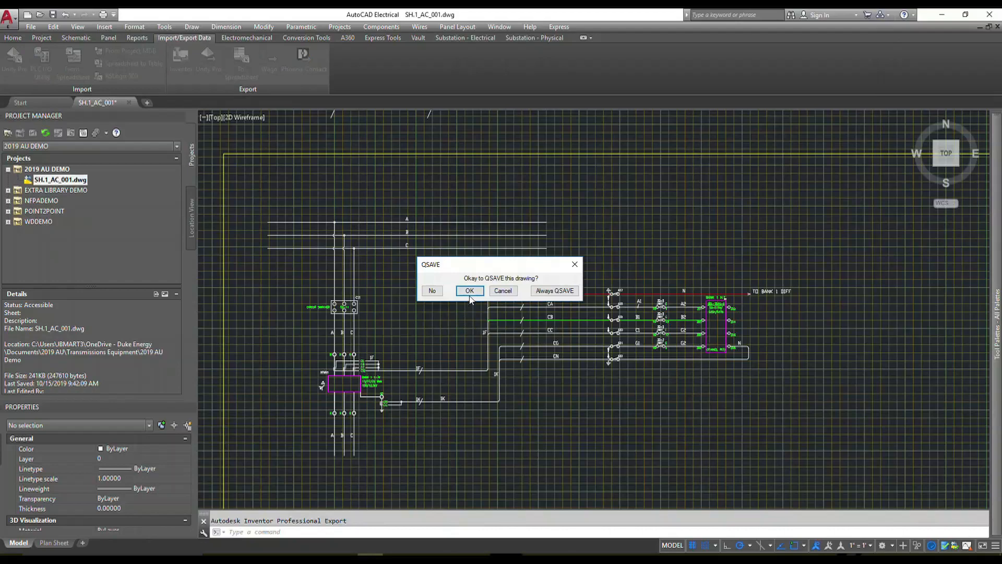
pyautogui.click(469, 295)
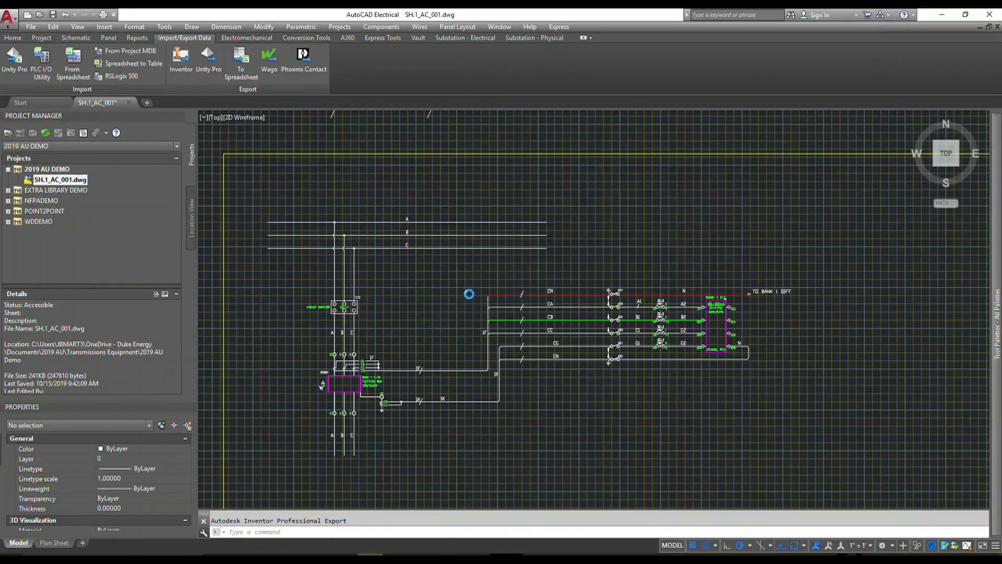
pyautogui.click(444, 266)
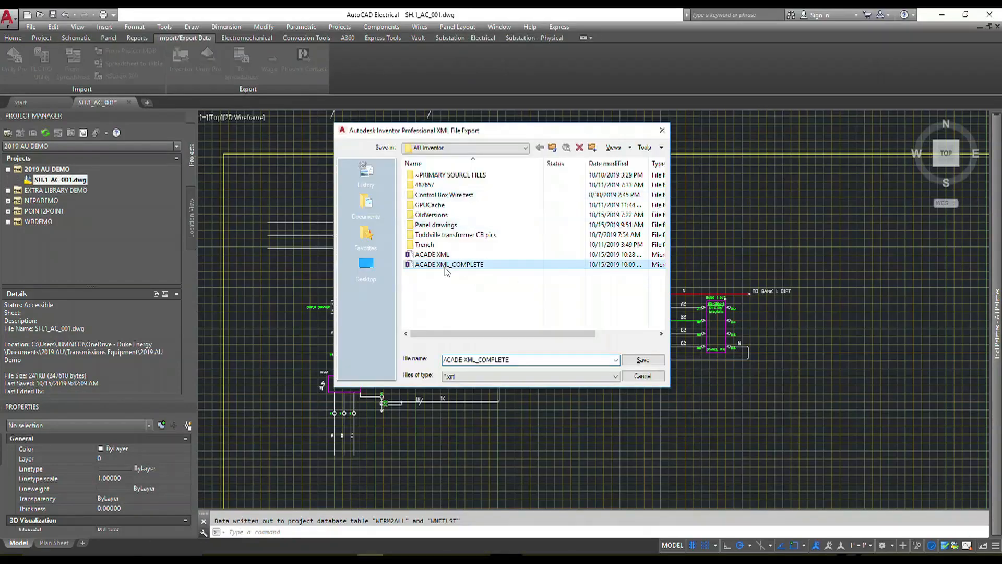
pyautogui.click(641, 361)
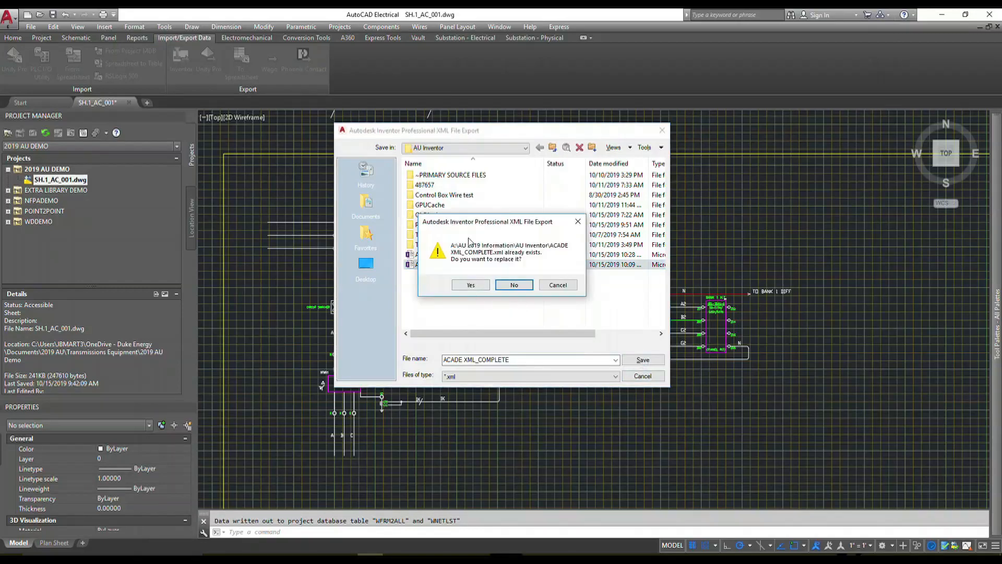
pyautogui.click(463, 286)
pyautogui.scroll(-4, 466, 283)
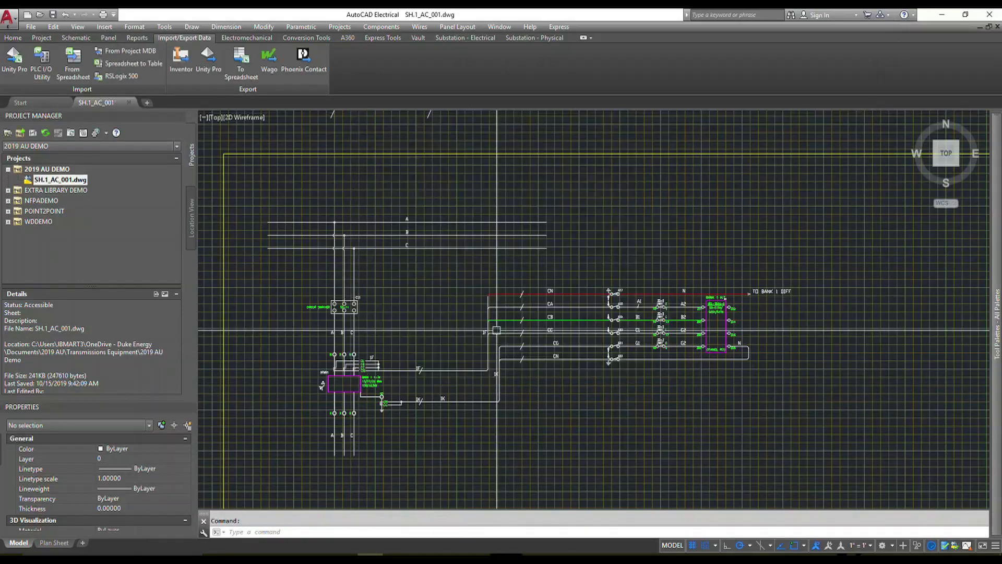
pyautogui.middleClick(466, 283)
pyautogui.middleClick(466, 283)
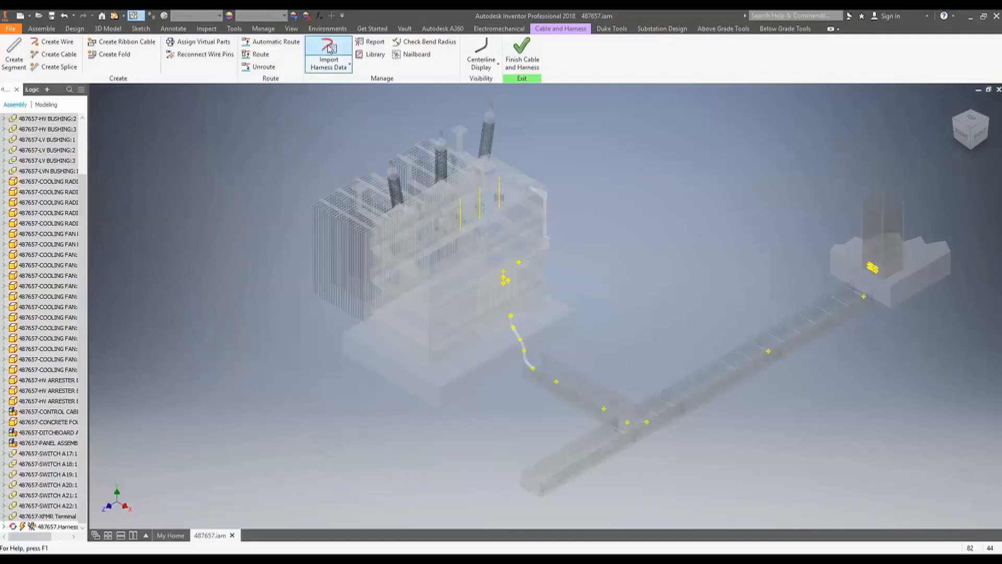
# Step: Switch to Inventor, load ACADE XML_COMPLETE.xml as harness data, enlarge its dialog and expand the electrical parts and cables
pyautogui.click(329, 48)
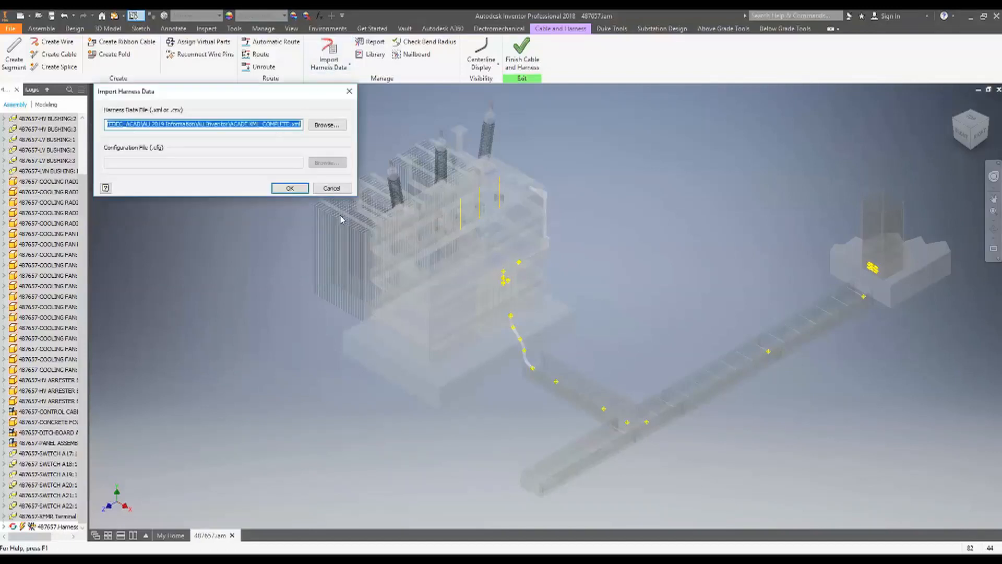
pyautogui.click(290, 188)
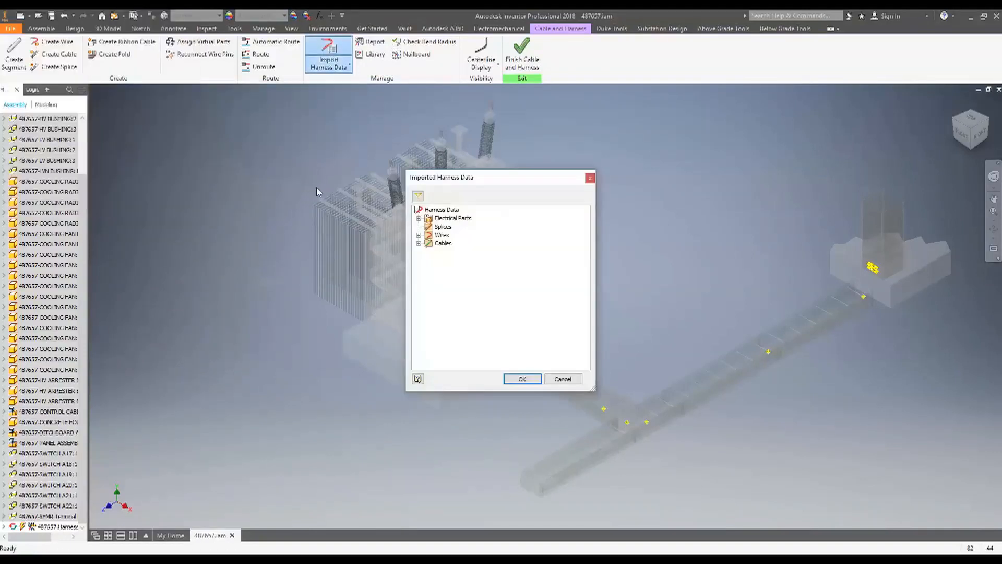
pyautogui.moveTo(489, 180); pyautogui.dragTo(81, 21)
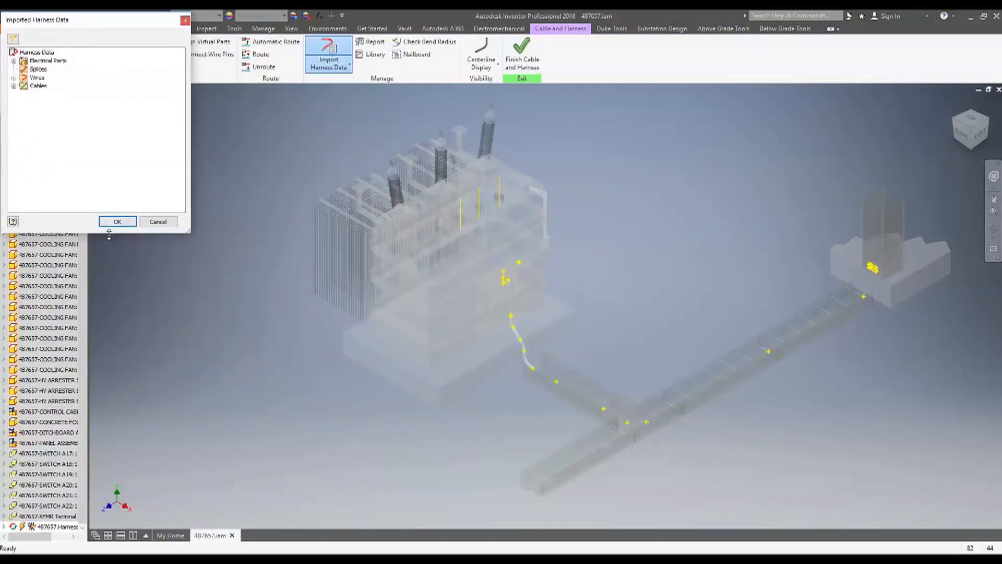
pyautogui.moveTo(108, 233); pyautogui.dragTo(108, 552)
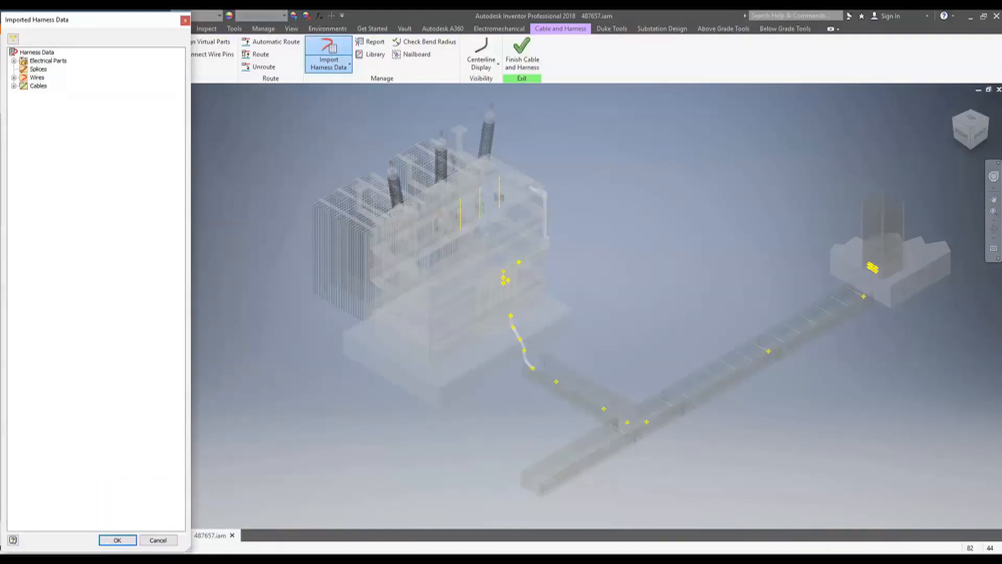
pyautogui.click(13, 61)
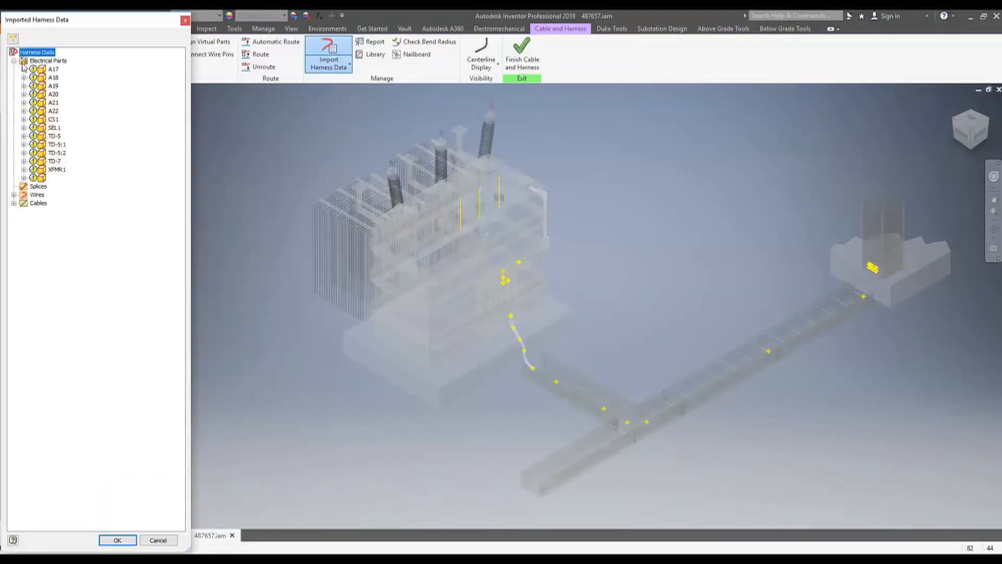
pyautogui.click(14, 203)
# Step: Assign imported electrical part A17 to the existing first switch in the panel's row
pyautogui.rightClick(40, 72)
pyautogui.click(83, 87)
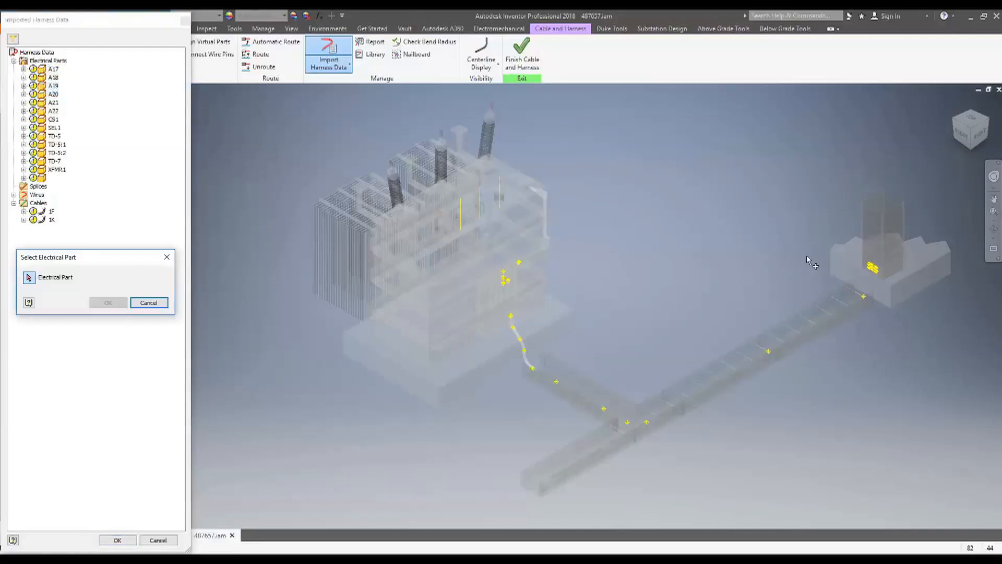
pyautogui.scroll(-5, 880, 266)
pyautogui.moveTo(801, 287); pyautogui.dragTo(676, 272, button='middle')
pyautogui.click(637, 265)
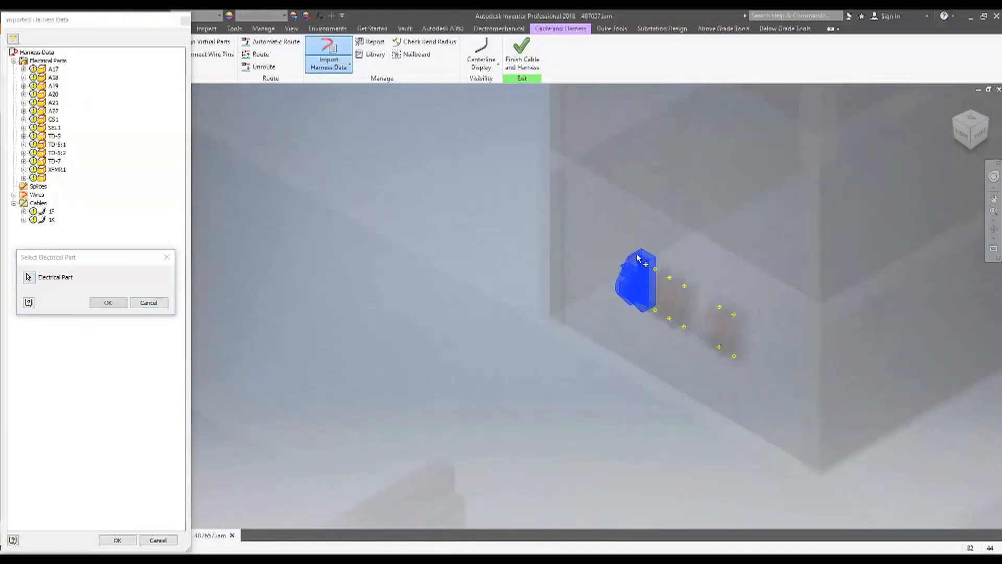
pyautogui.click(108, 303)
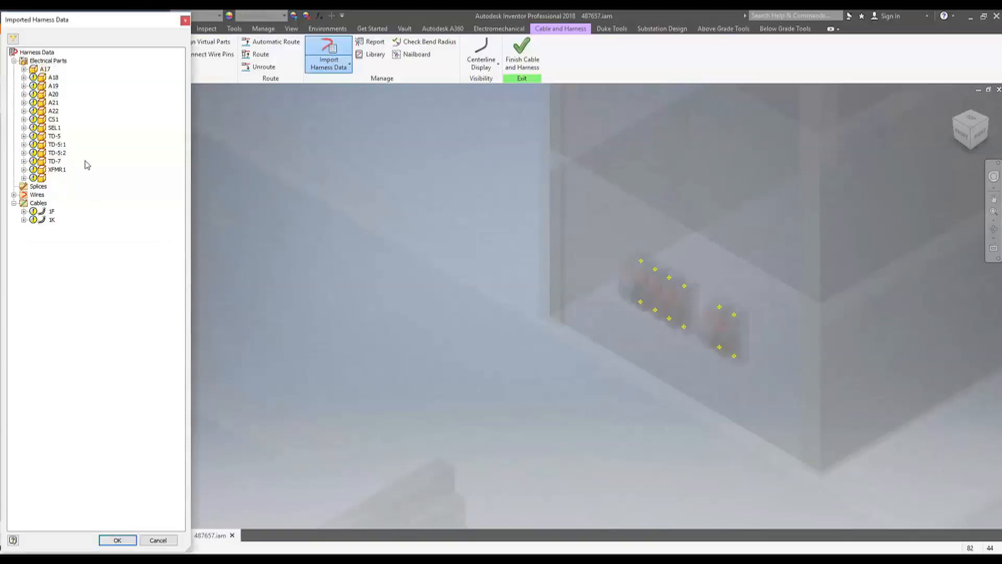
# Step: Assign imported electrical parts A18 and A19 to the second and third existing switches in the panel's row
pyautogui.rightClick(55, 77)
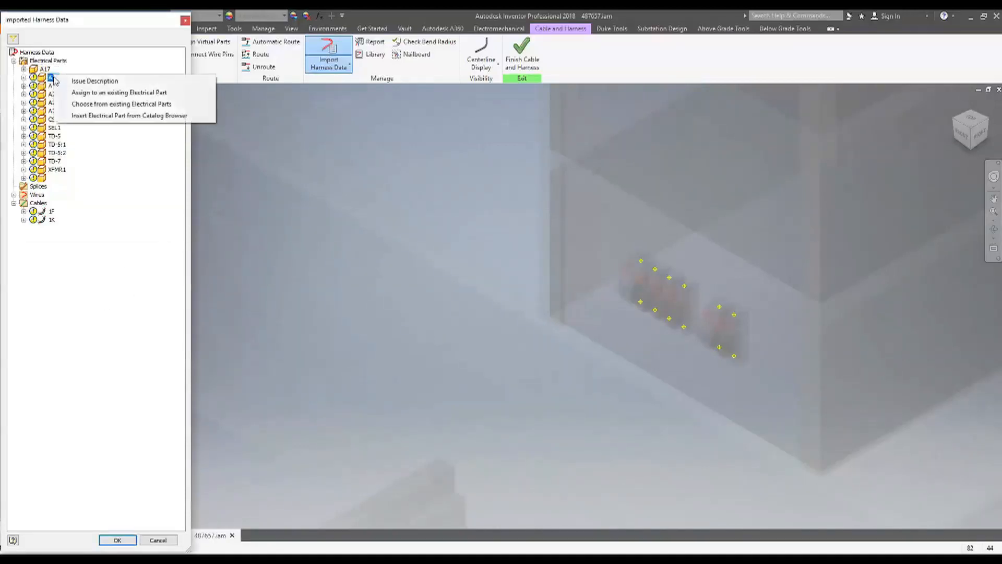
pyautogui.click(119, 94)
pyautogui.click(633, 302)
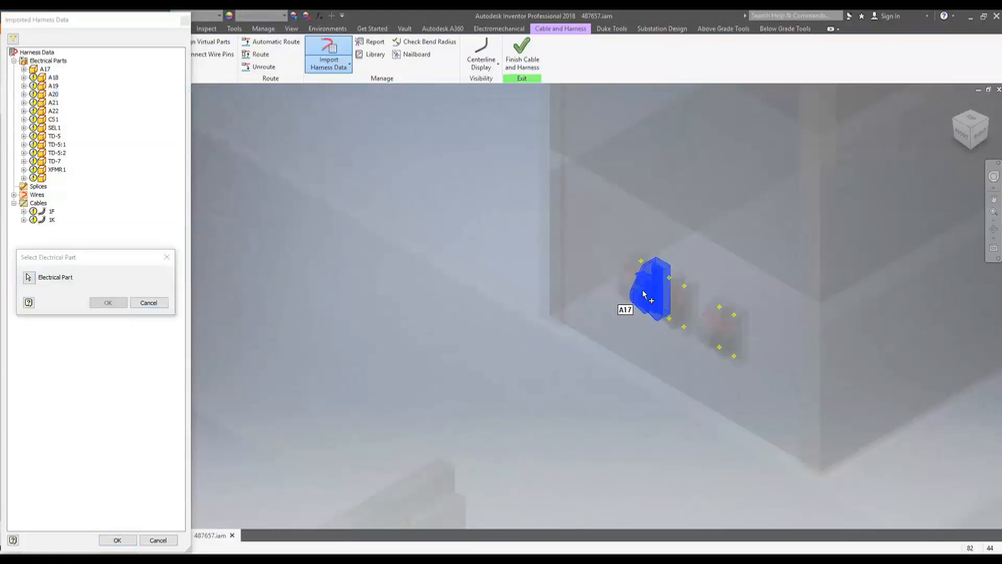
pyautogui.click(108, 303)
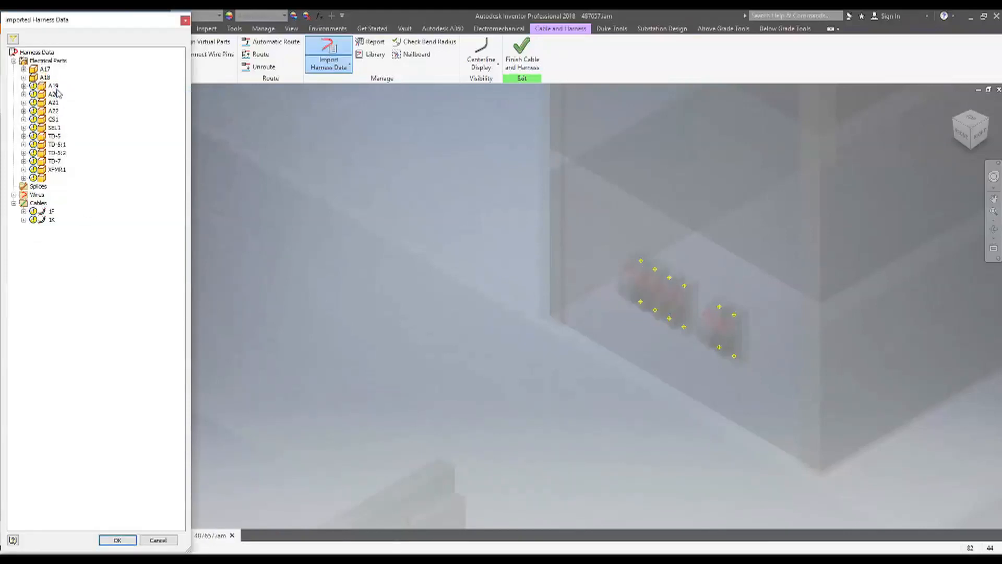
pyautogui.rightClick(54, 86)
pyautogui.click(119, 103)
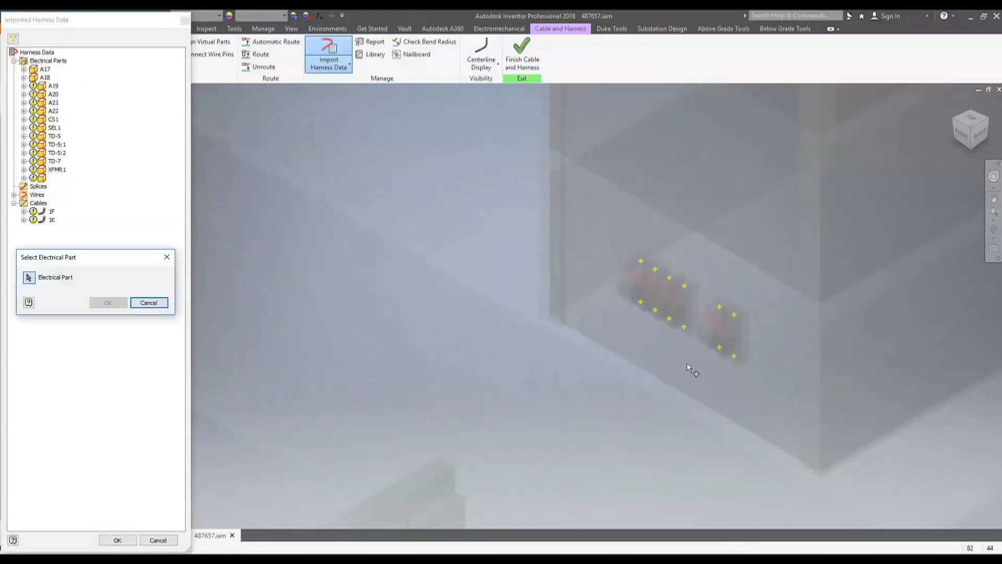
pyautogui.click(657, 299)
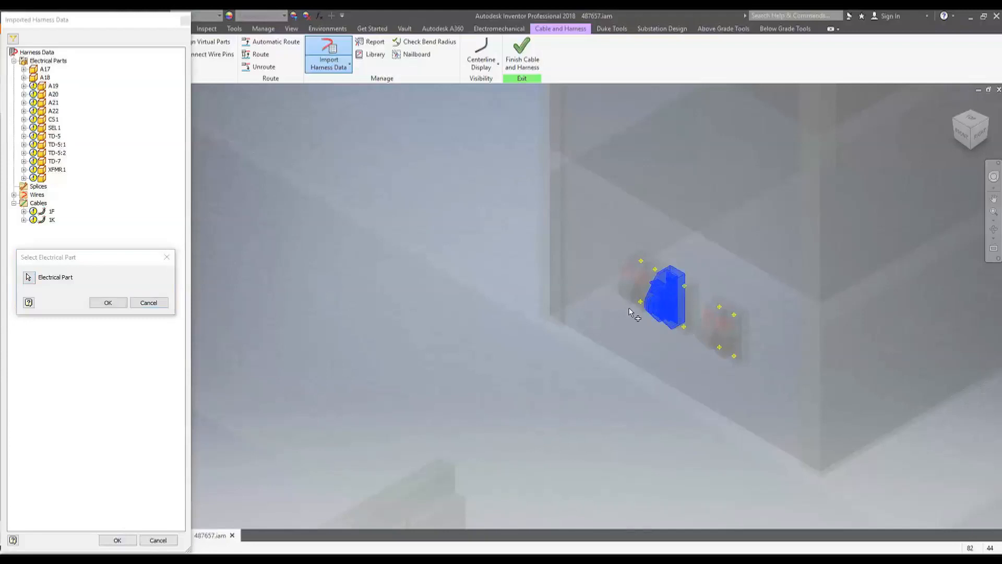
pyautogui.click(108, 304)
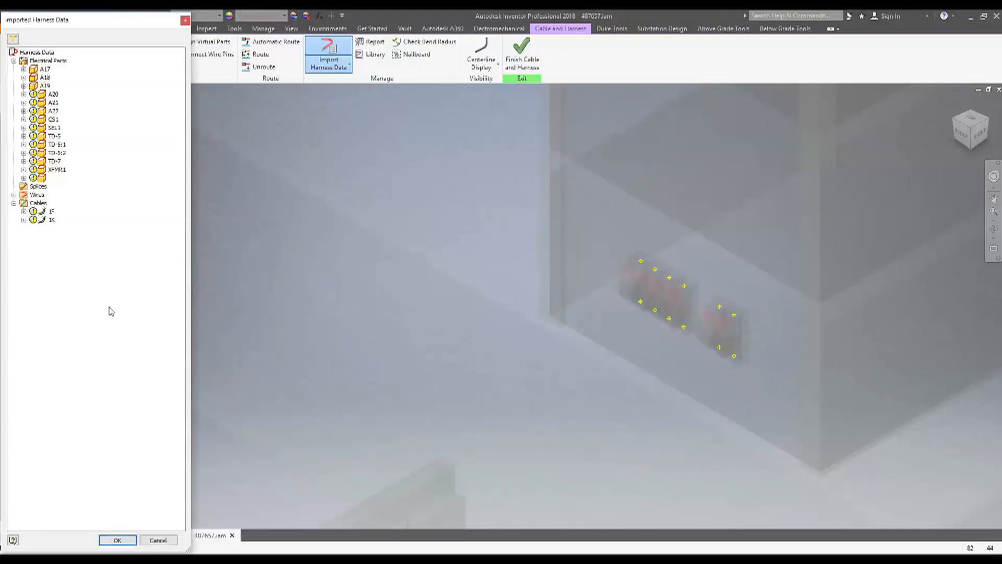
# Step: Assign imported part A20 to an existing electrical part, complete the harness data import and dismiss its report
pyautogui.rightClick(54, 94)
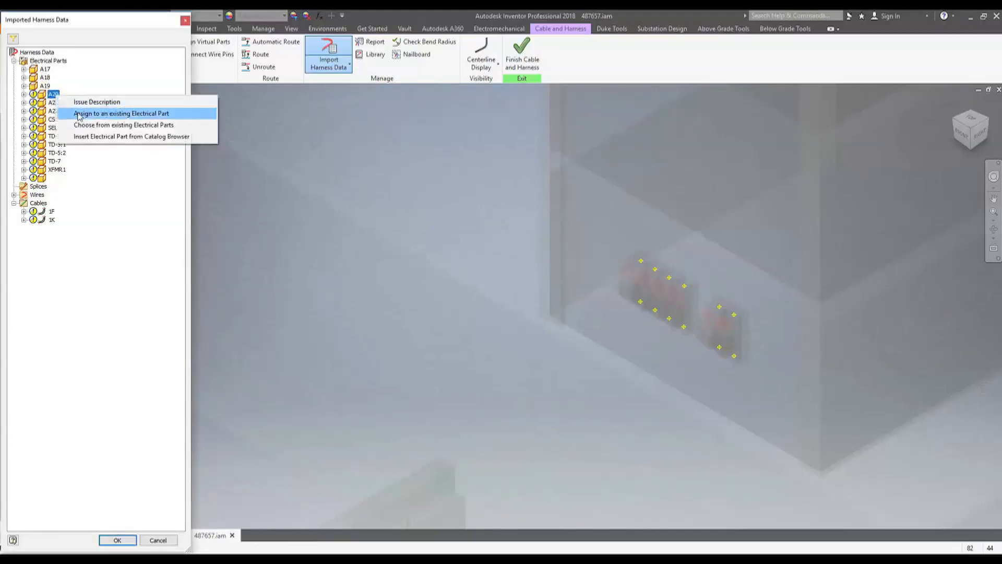
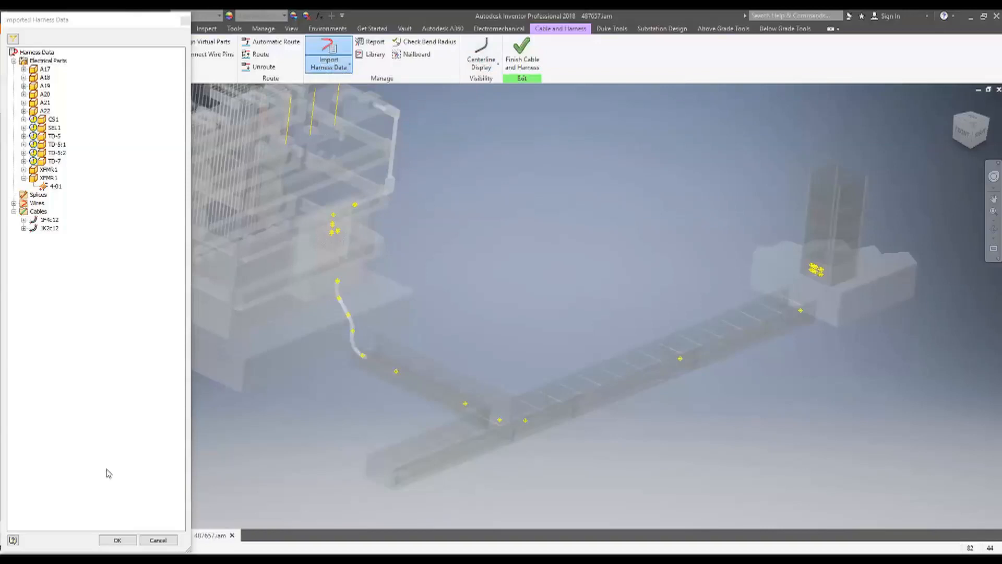
pyautogui.click(108, 540)
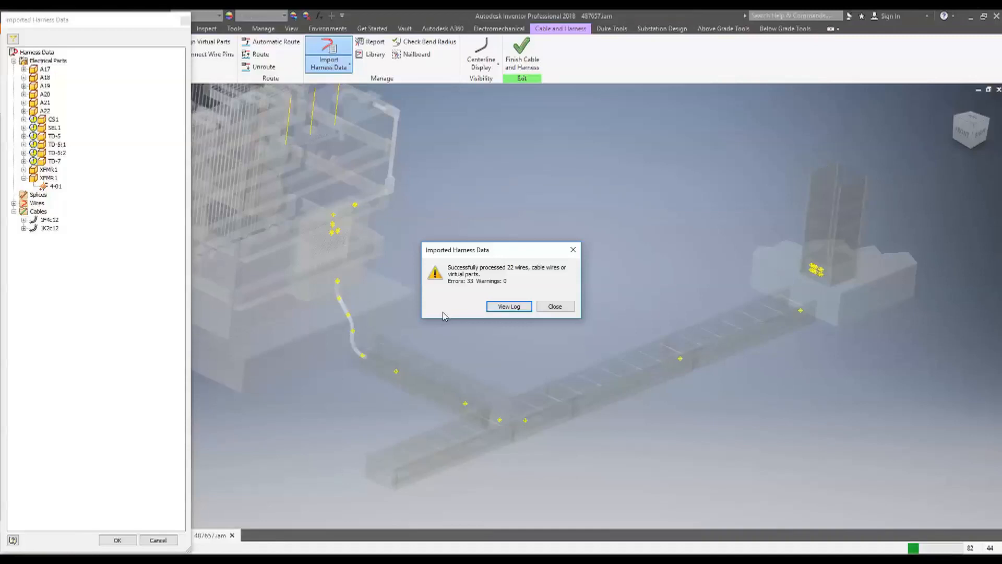
pyautogui.click(554, 306)
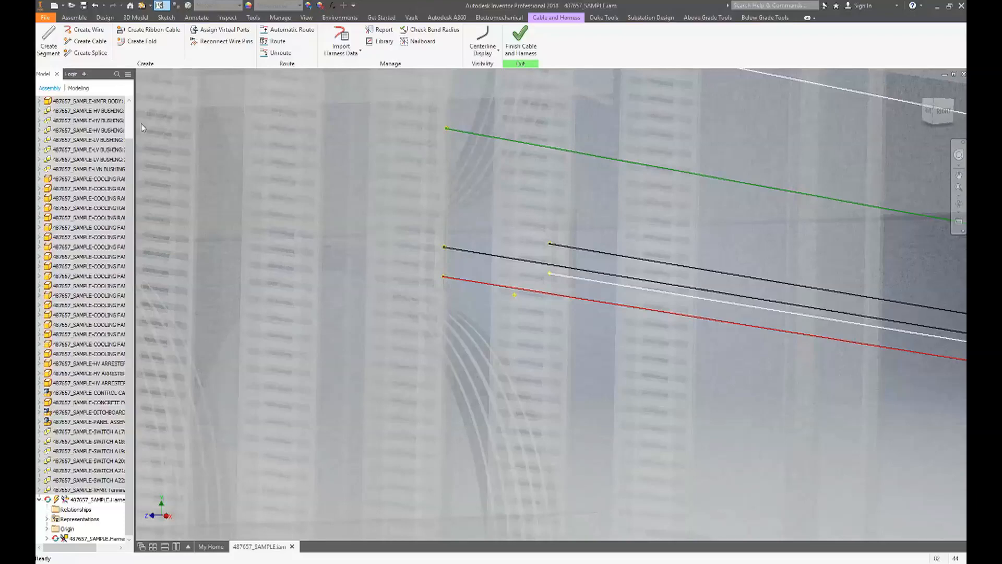
# Step: Start a harness segment at the transformer panel's terminal strips and route it down through the panel's floor opening into the conduit entry
pyautogui.click(48, 38)
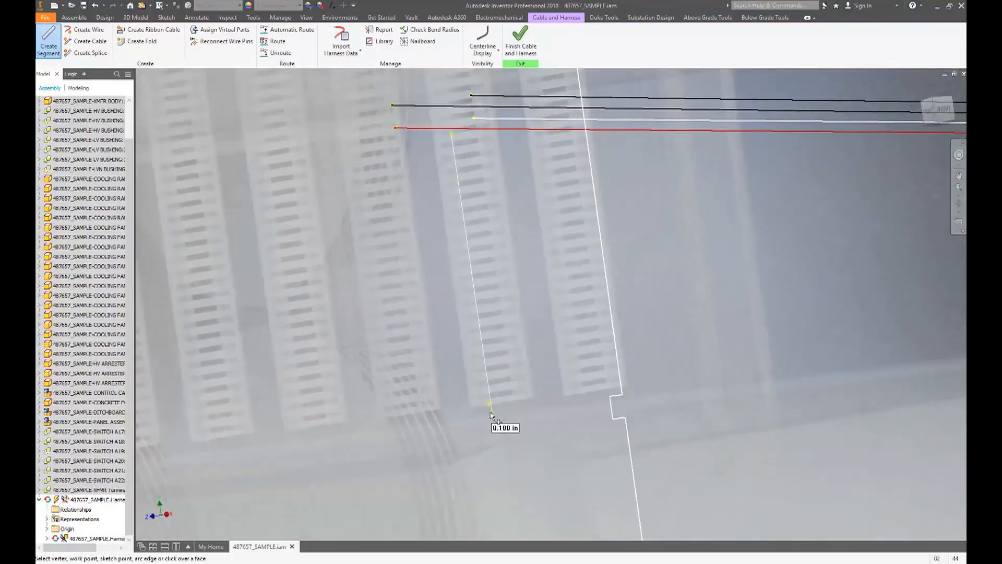
pyautogui.click(489, 411)
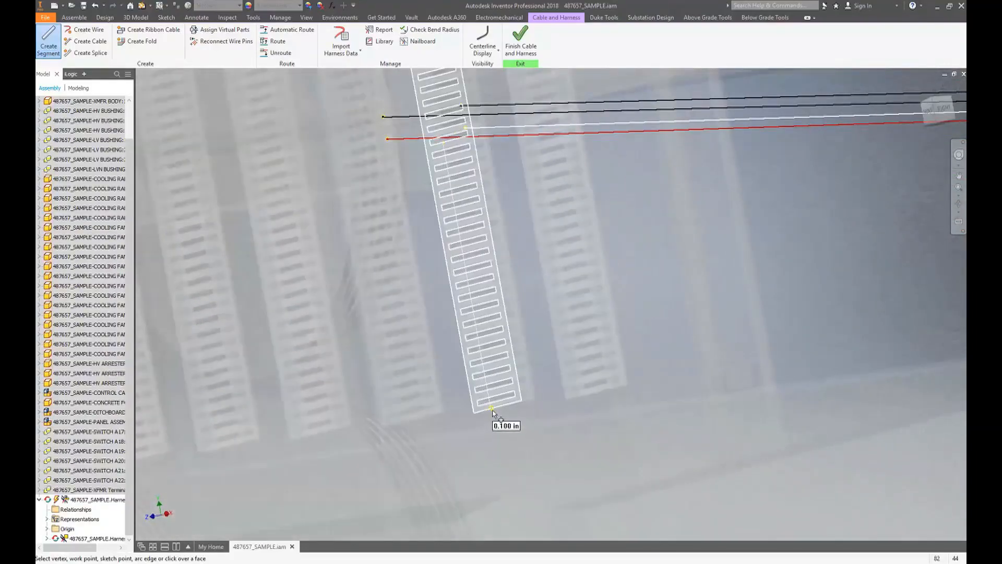
pyautogui.keyDown('shift'); pyautogui.moveTo(494, 410); pyautogui.dragTo(551, 425, button='middle'); pyautogui.keyUp('shift')
pyautogui.click(498, 414)
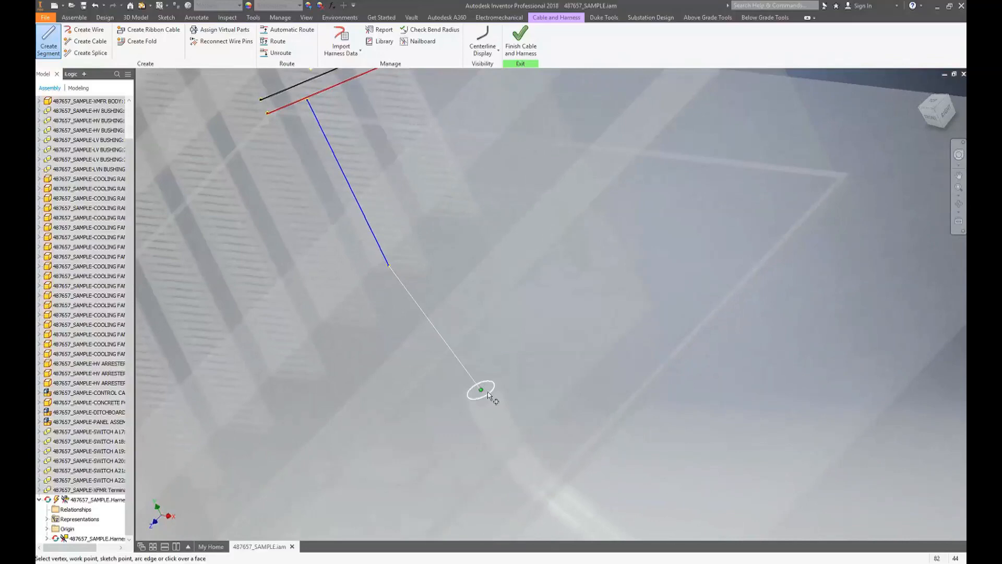
pyautogui.click(486, 392)
pyautogui.moveTo(497, 409)
pyautogui.keyDown('shift'); pyautogui.mouseDown(button='middle')
pyautogui.moveTo(487, 398)
pyautogui.moveTo(532, 416)
pyautogui.moveTo(503, 403)
pyautogui.mouseUp(button='middle'); pyautogui.keyUp('shift')
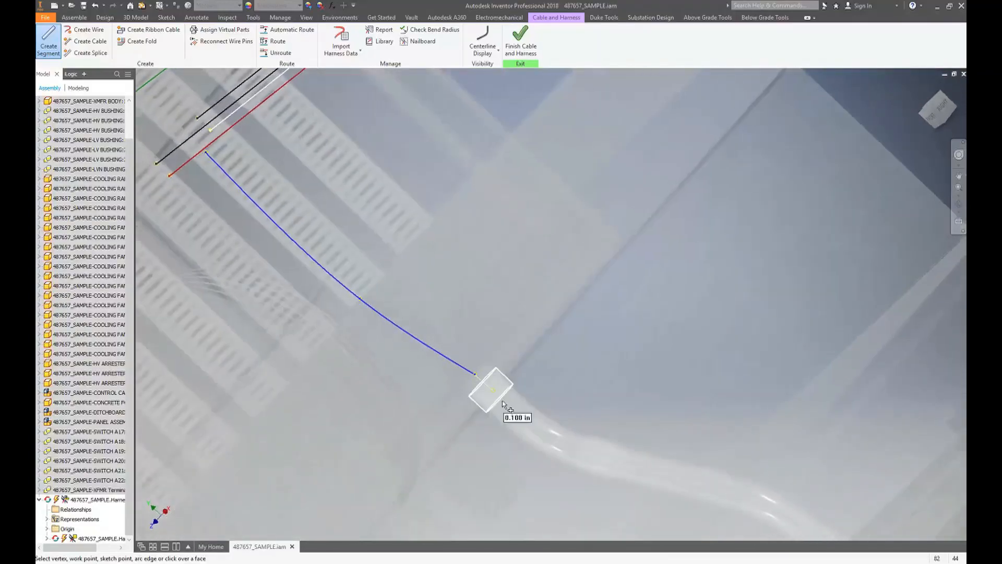
pyautogui.click(500, 397)
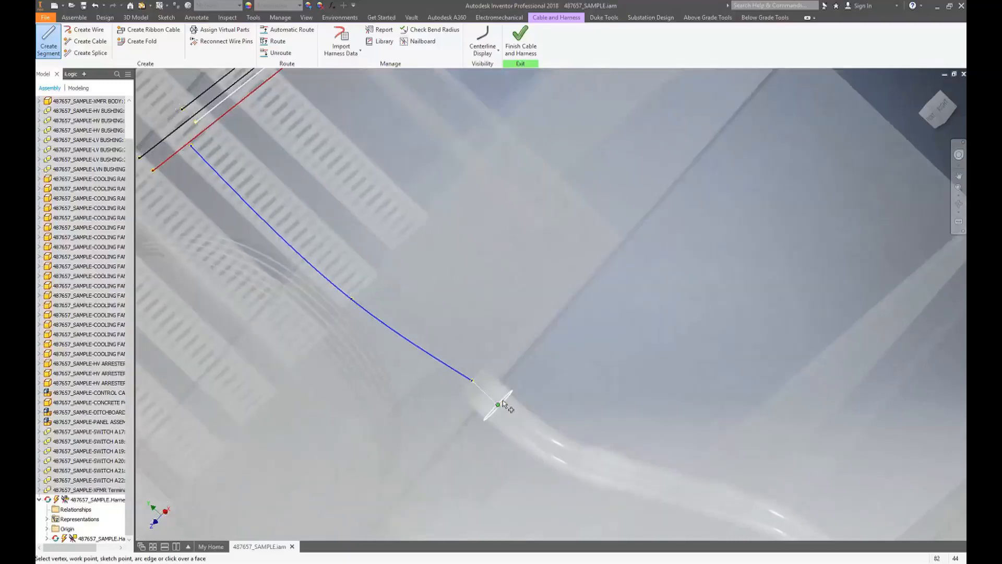
# Step: Continue the harness segment along the bent conduit, placing points at its fittings up to the outlet at the trench
pyautogui.keyDown('shift'); pyautogui.moveTo(565, 455); pyautogui.dragTo(643, 430, button='middle'); pyautogui.keyUp('shift')
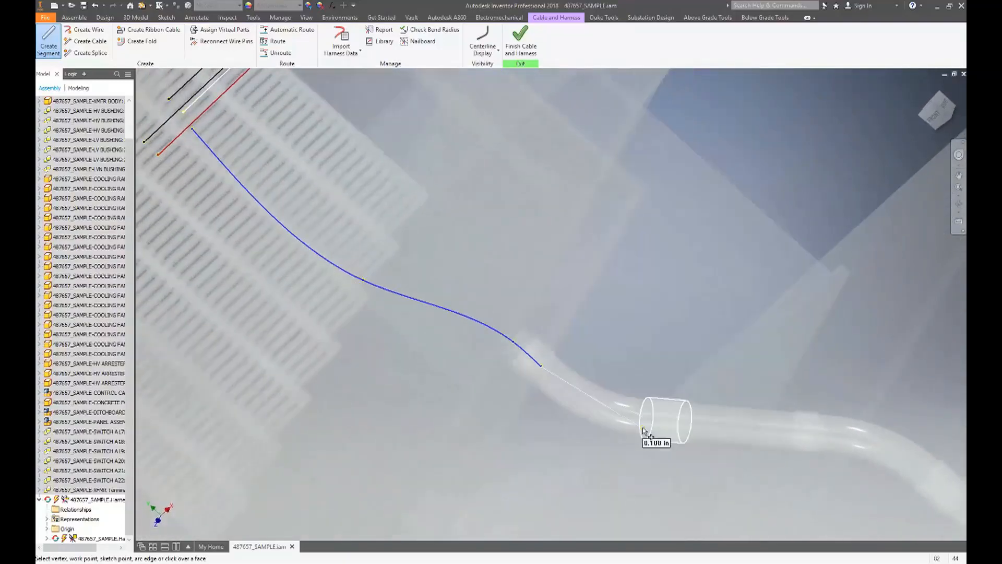
pyautogui.keyDown('shift'); pyautogui.moveTo(678, 422); pyautogui.dragTo(649, 447, button='middle'); pyautogui.keyUp('shift')
pyautogui.click(678, 444)
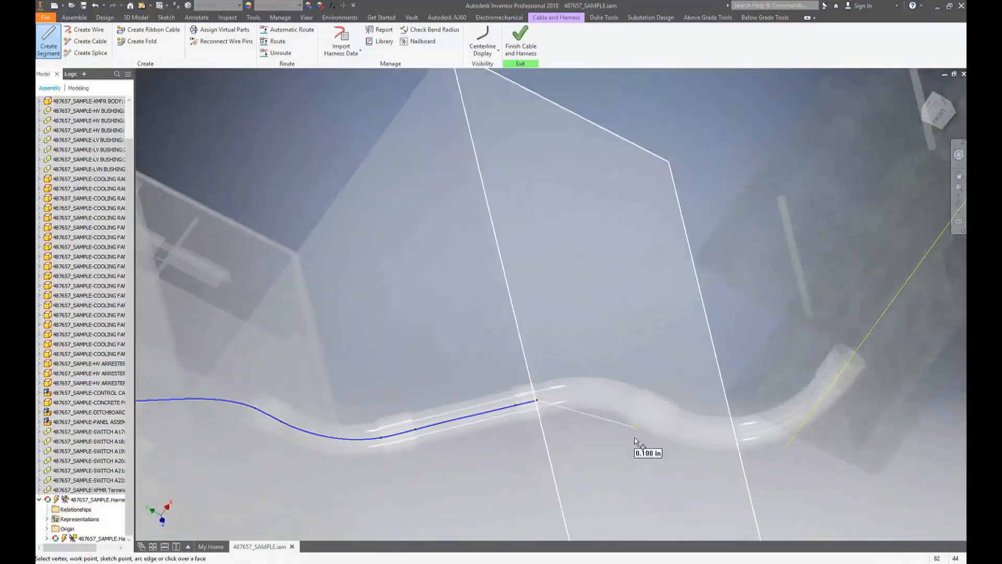
pyautogui.click(642, 412)
pyautogui.moveTo(642, 412); pyautogui.dragTo(835, 472, button='middle')
pyautogui.click(827, 472)
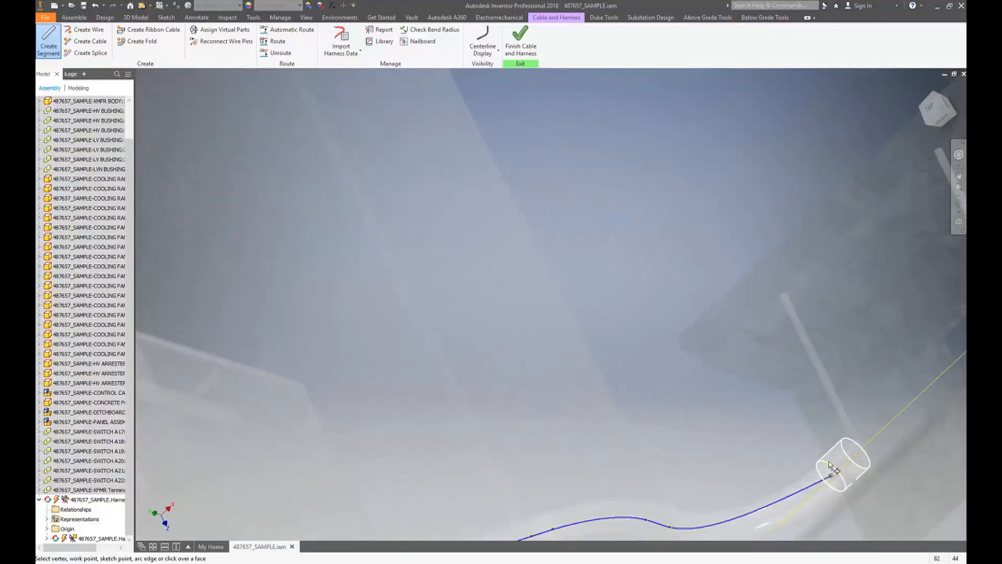
# Step: Extend the harness segment along the cable trench to its end near the control cabinet's wire terminations and finish the segment
pyautogui.keyDown('shift'); pyautogui.moveTo(838, 464); pyautogui.dragTo(607, 399, button='middle'); pyautogui.keyUp('shift')
pyautogui.click(591, 390)
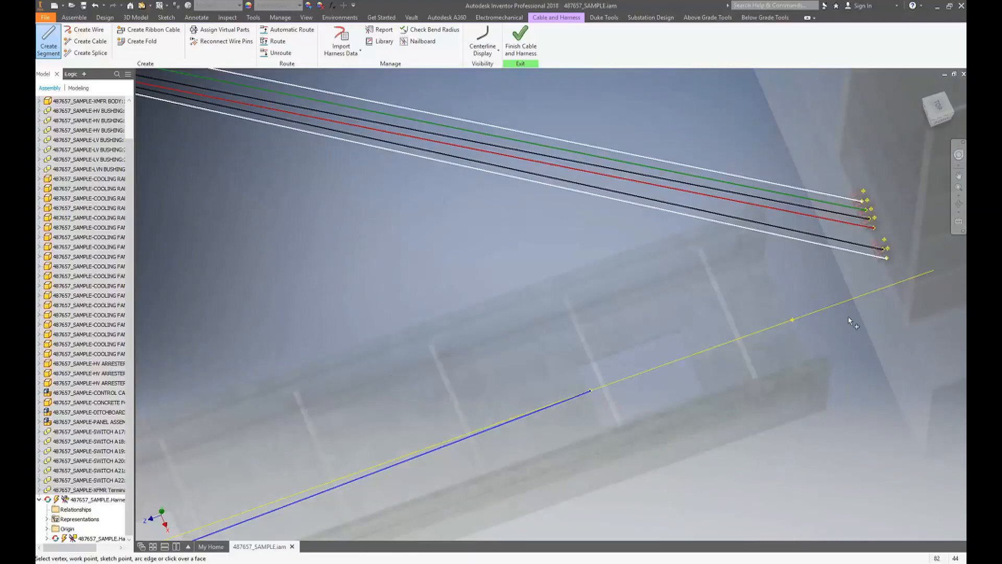
pyautogui.click(792, 320)
pyautogui.rightClick(798, 297)
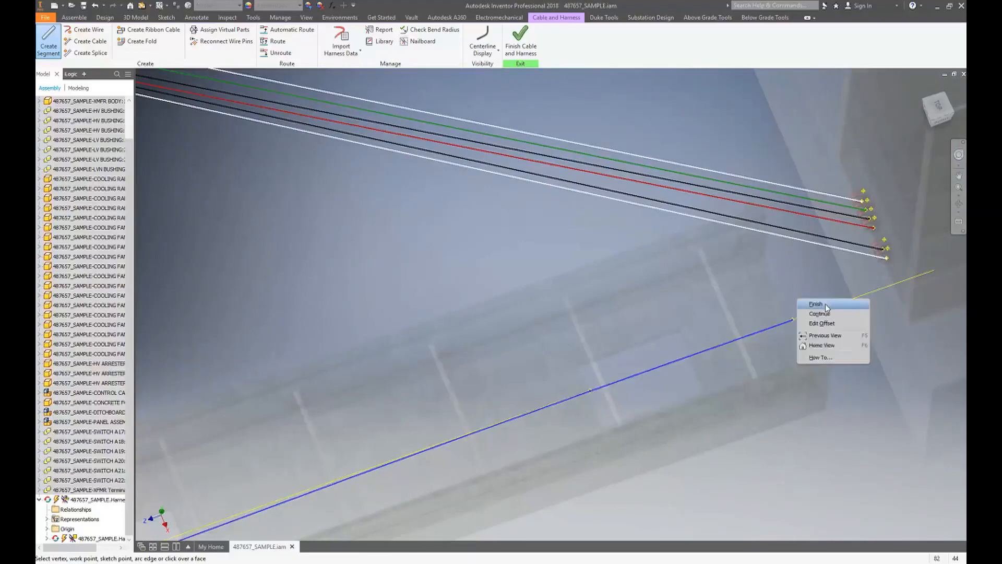
pyautogui.click(824, 301)
# Step: Automatically route all six wires of the two imported cables through the new harness segment
pyautogui.scroll(-5, 825, 304)
pyautogui.keyDown('shift'); pyautogui.moveTo(825, 303); pyautogui.dragTo(618, 294, button='middle'); pyautogui.keyUp('shift')
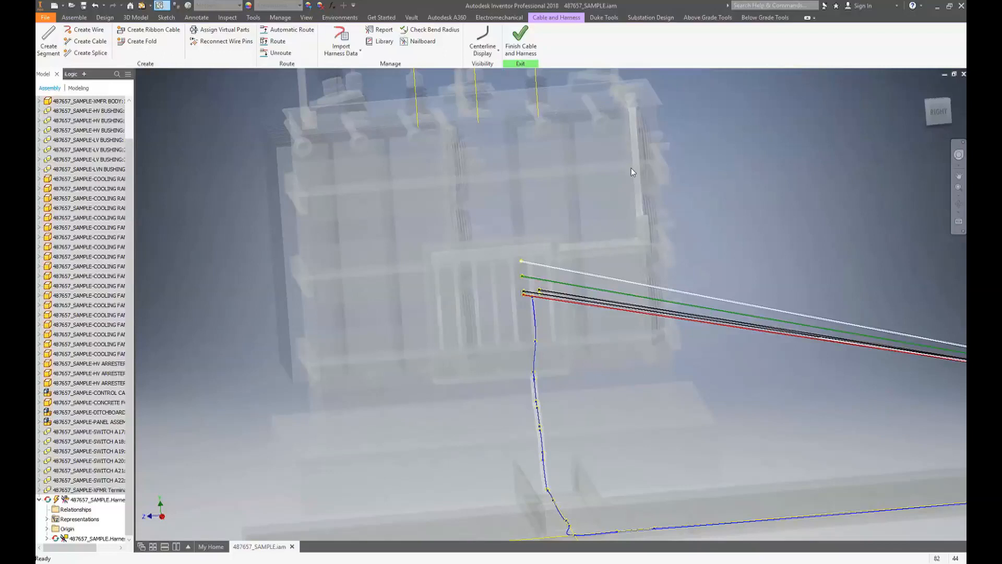
pyautogui.click(285, 32)
pyautogui.keyDown('shift'); pyautogui.moveTo(487, 261); pyautogui.dragTo(600, 303, button='middle'); pyautogui.keyUp('shift')
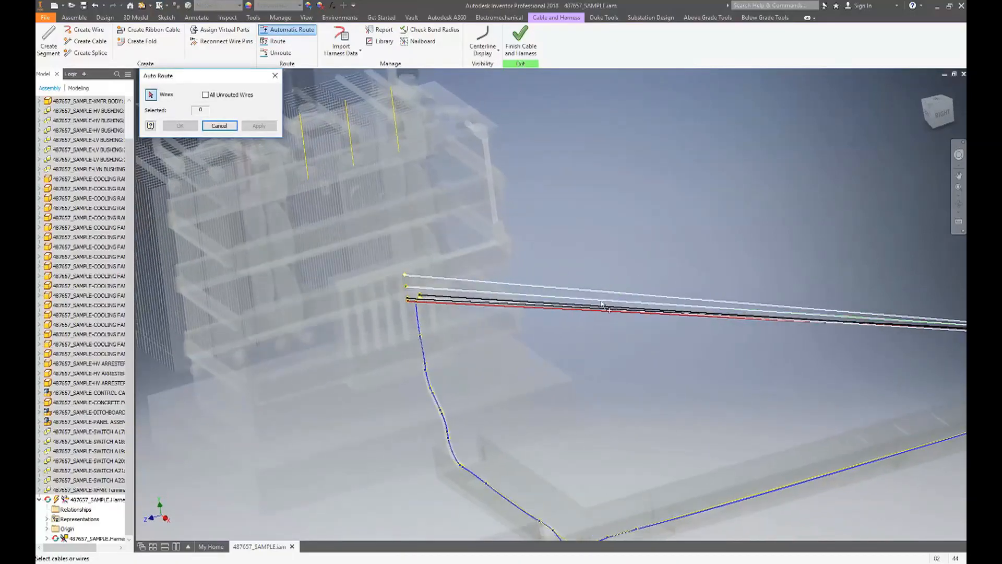
pyautogui.click(574, 291)
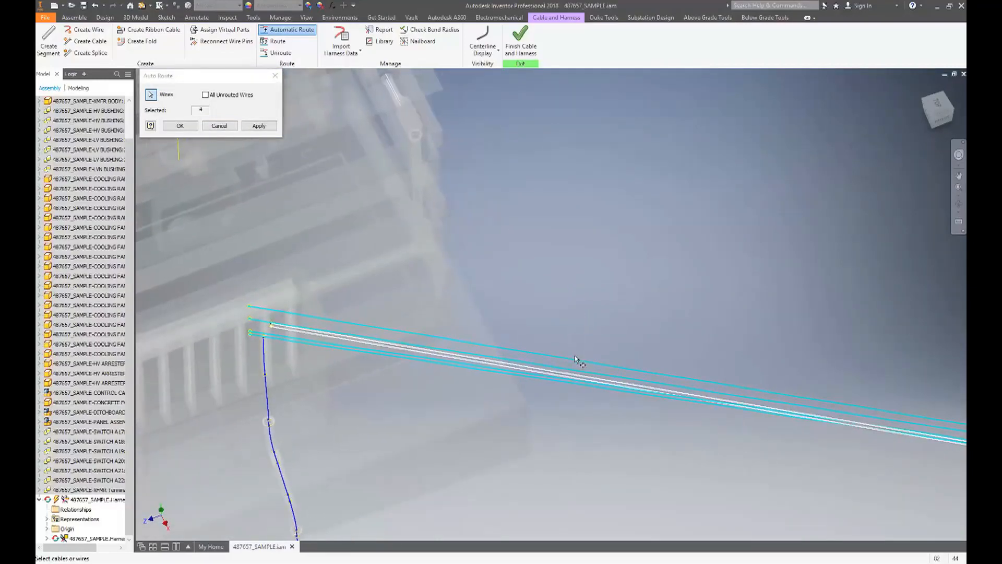
pyautogui.click(576, 377)
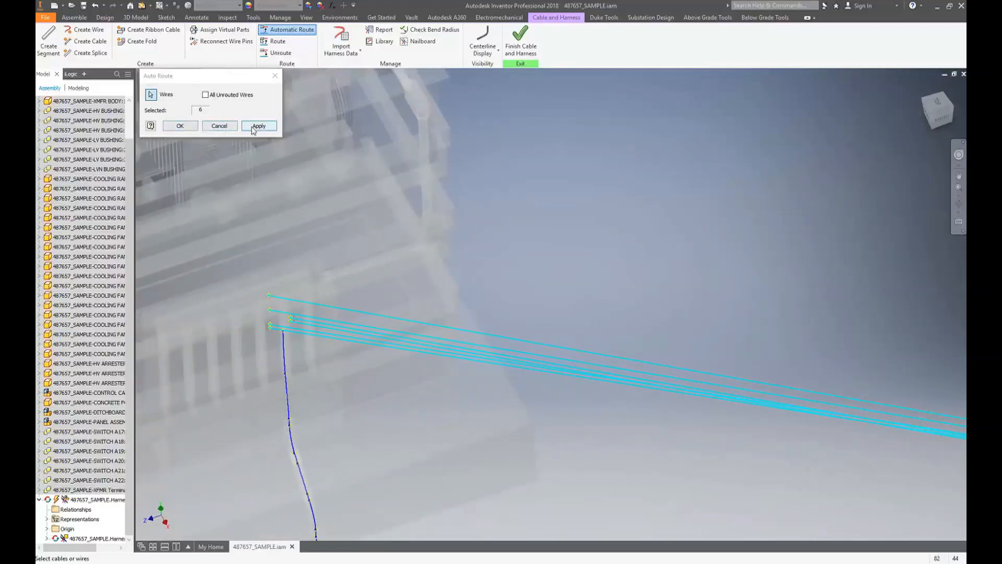
pyautogui.click(253, 126)
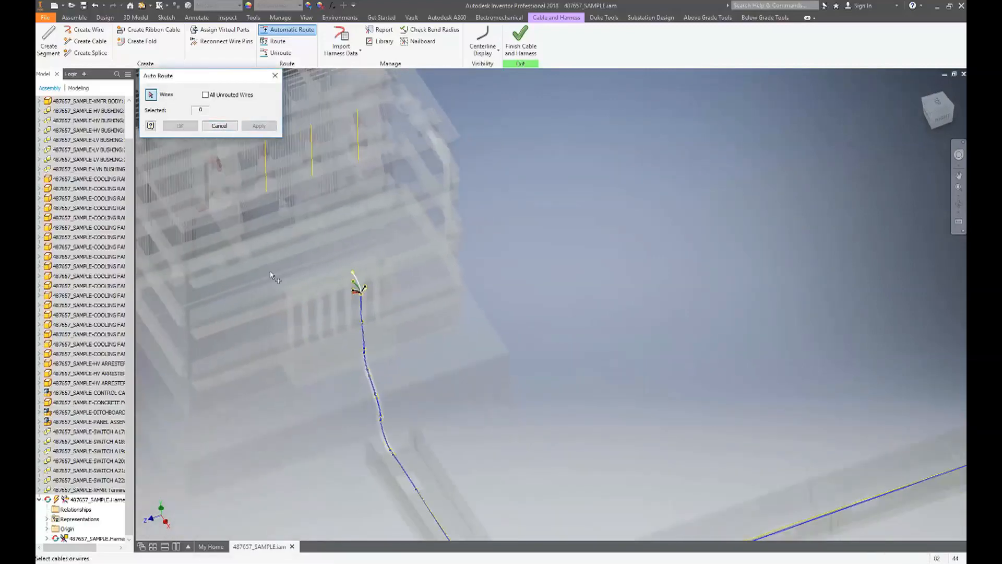
# Step: Inspect the routed harness from the transformer panel through the conduit and trench to the control cabinet's terminals
pyautogui.scroll(-4, 318, 324)
pyautogui.keyDown('shift'); pyautogui.moveTo(197, 229); pyautogui.dragTo(510, 205, button='middle'); pyautogui.keyUp('shift')
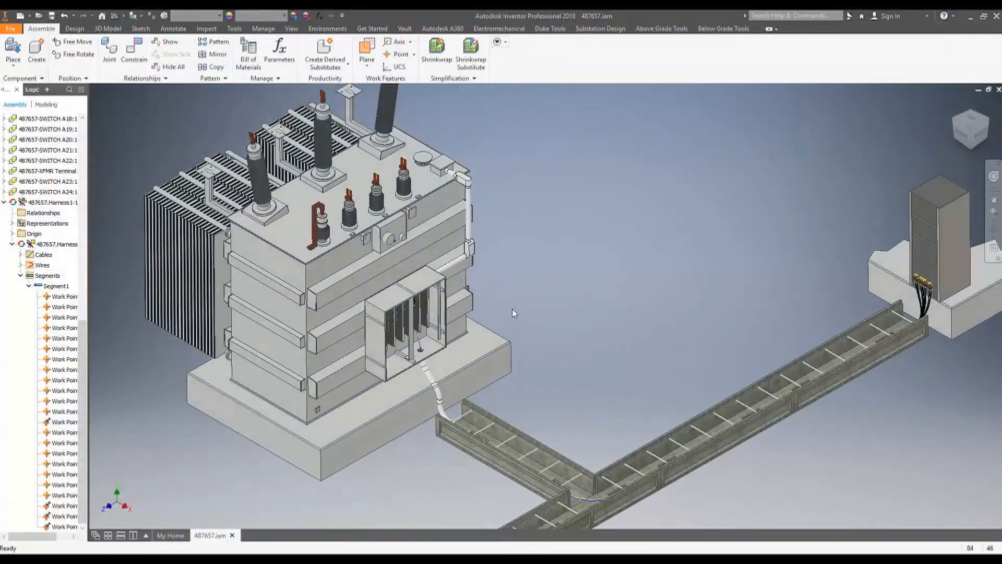
pyautogui.scroll(-5, 512, 310)
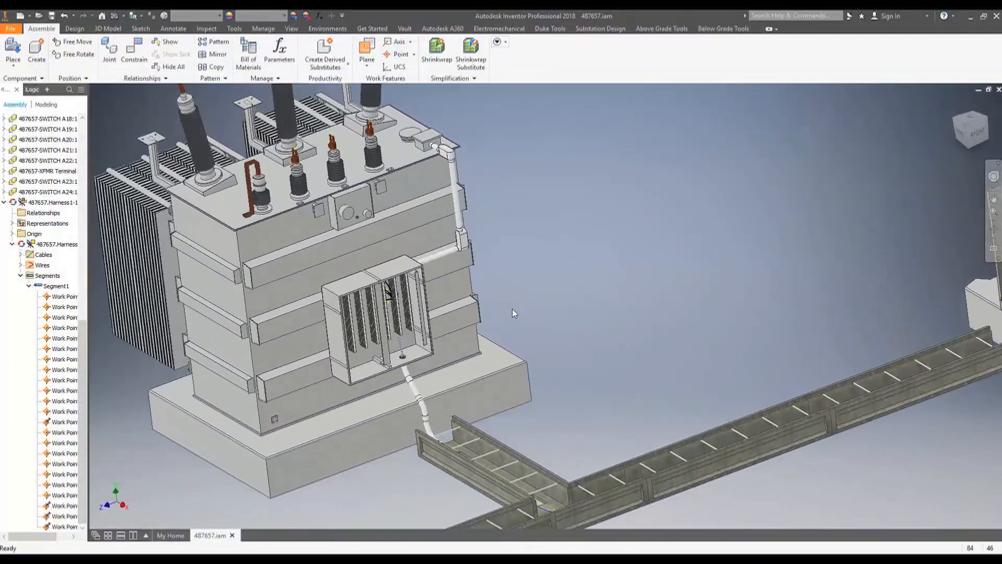
pyautogui.press('F5')
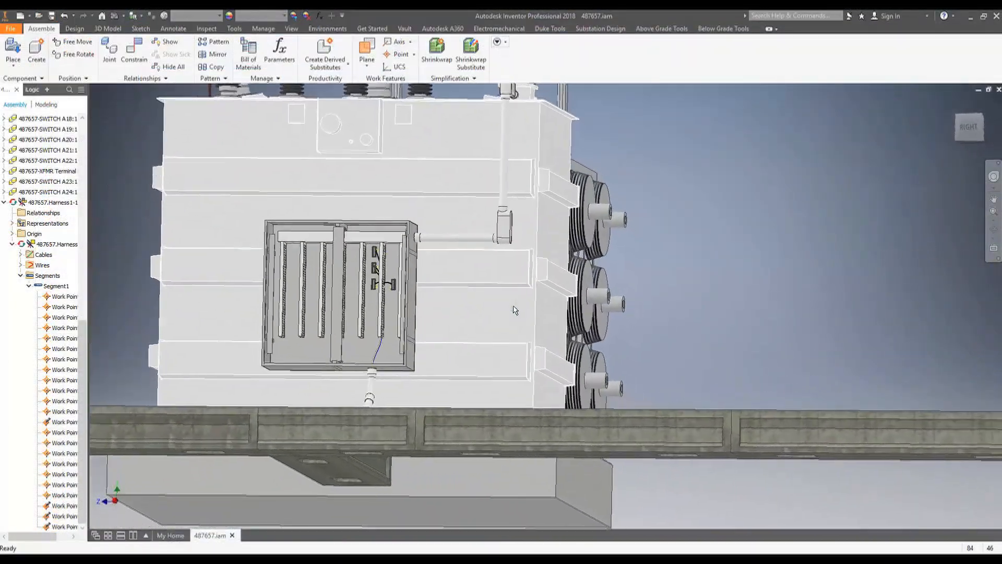
pyautogui.press('F5')
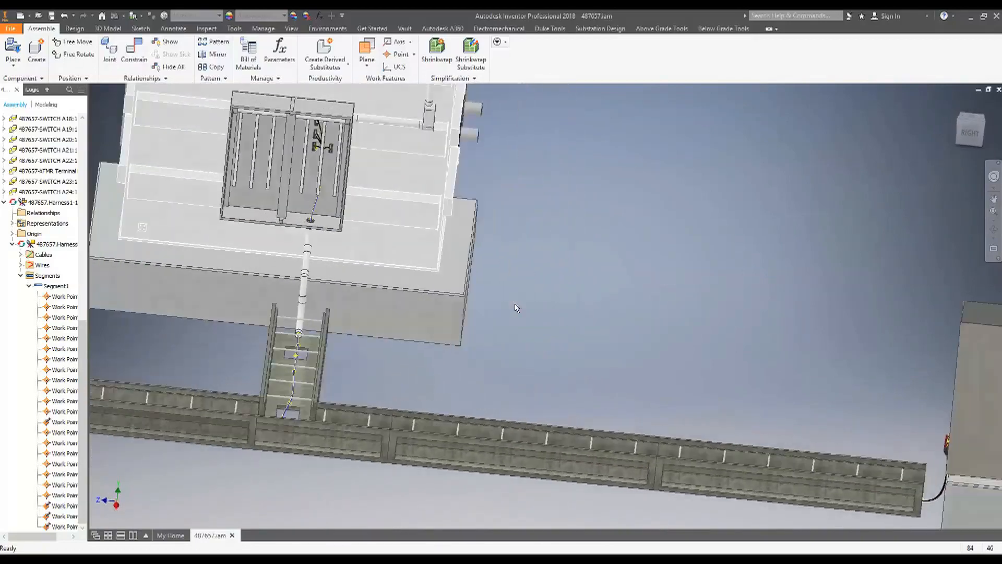
pyautogui.press('F5')
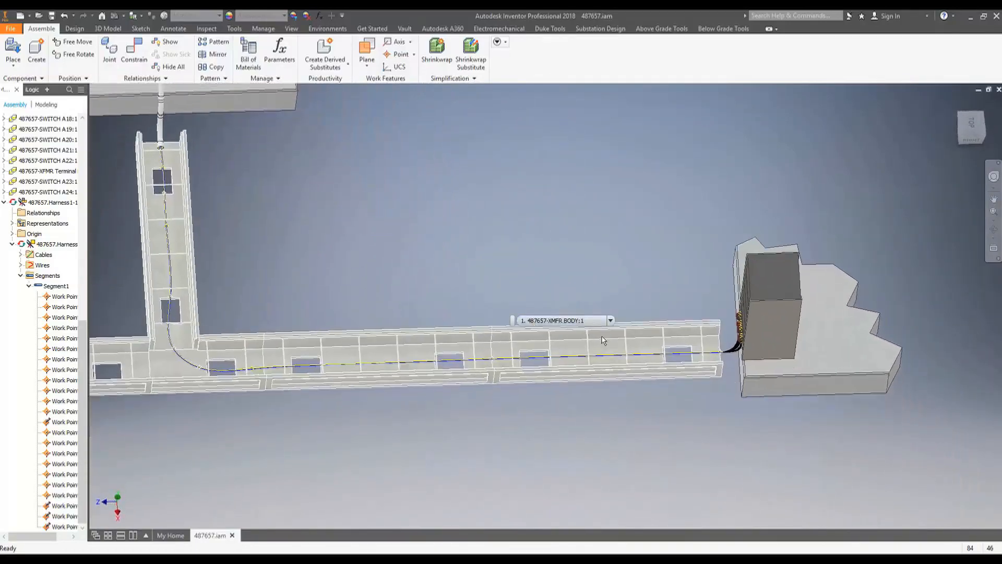
pyautogui.press('F5')
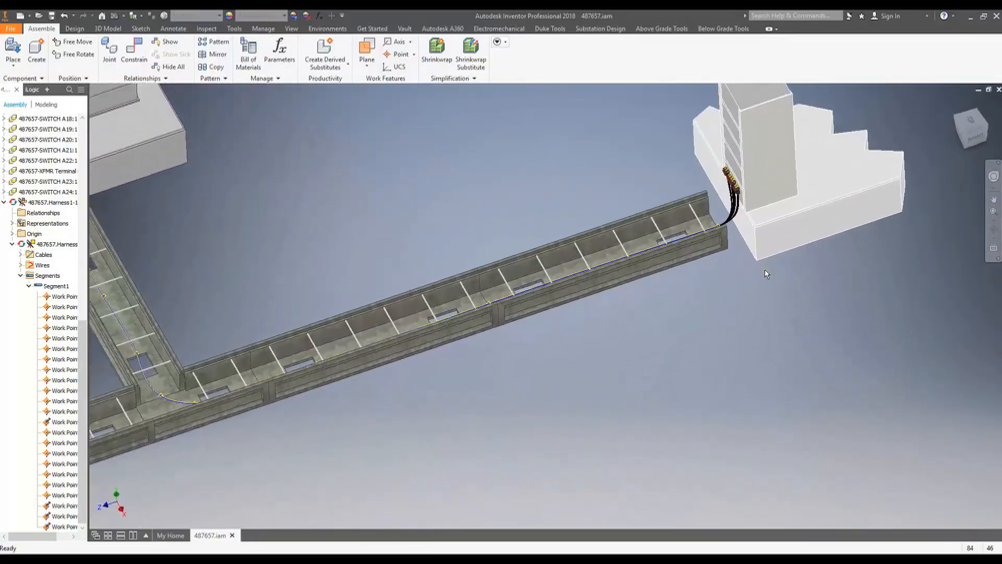
pyautogui.press('F5')
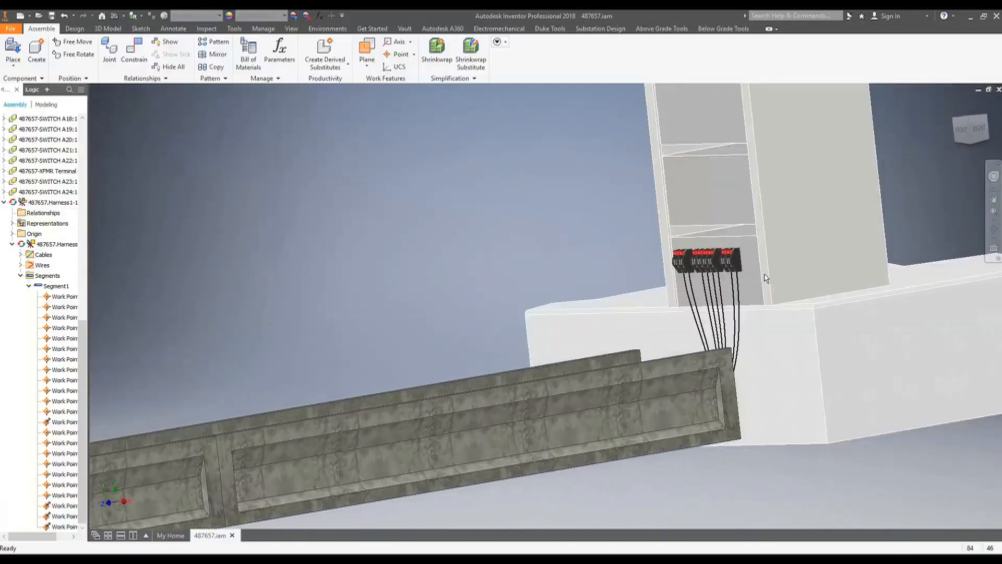
pyautogui.press('F5')
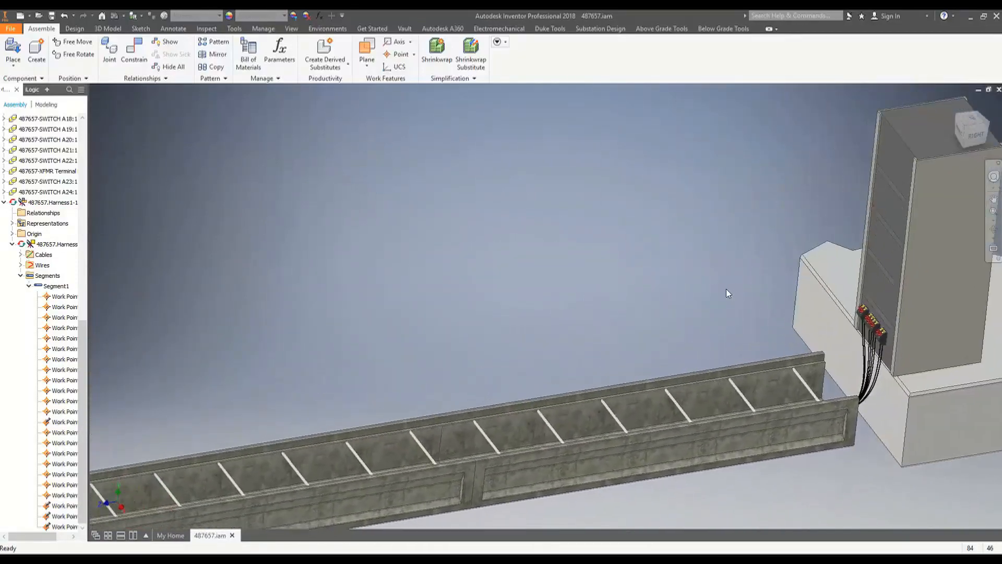
pyautogui.press('F5')
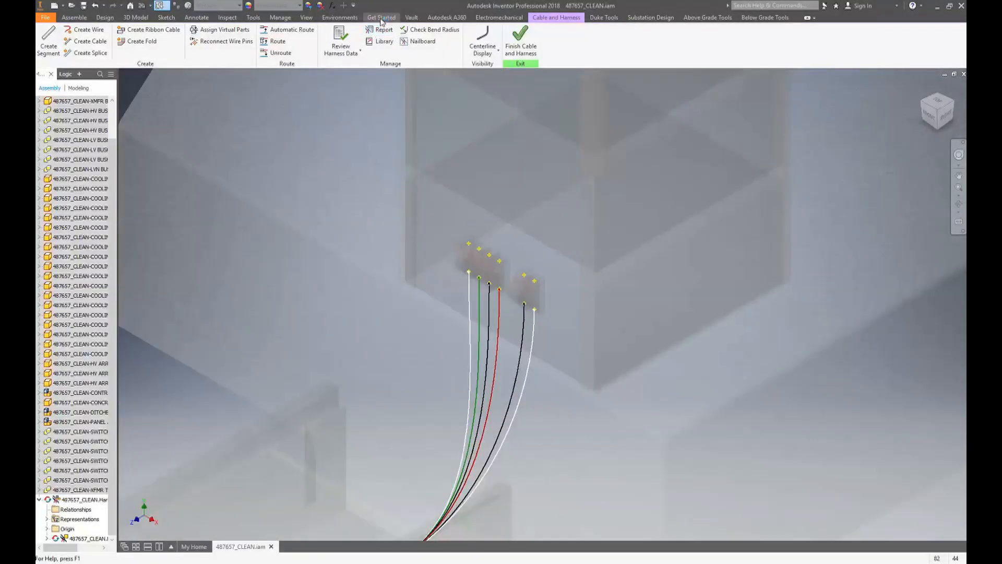
# Step: Open the harness Report Generator, begin creating a report and start adding a configuration file to the list
pyautogui.click(380, 29)
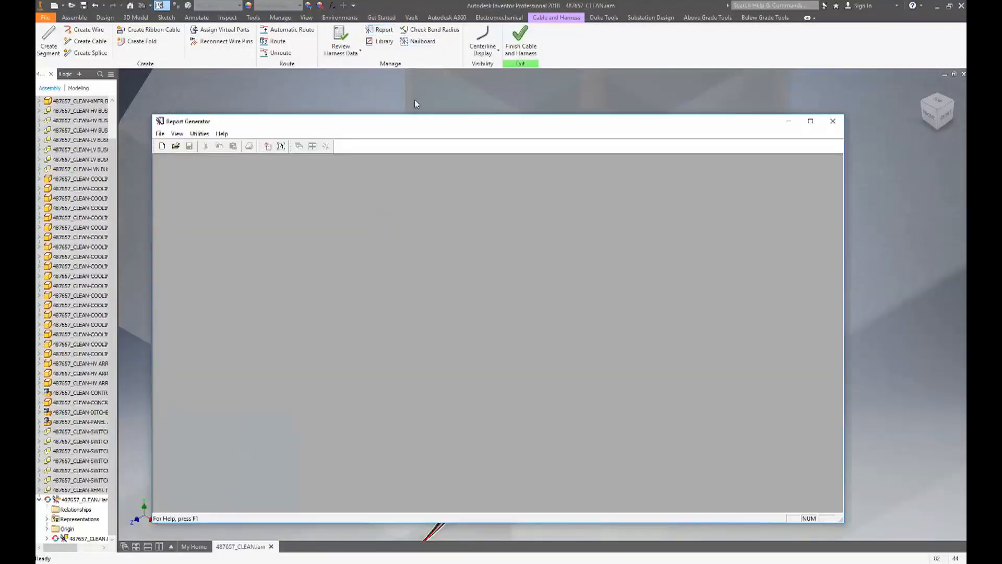
pyautogui.click(267, 146)
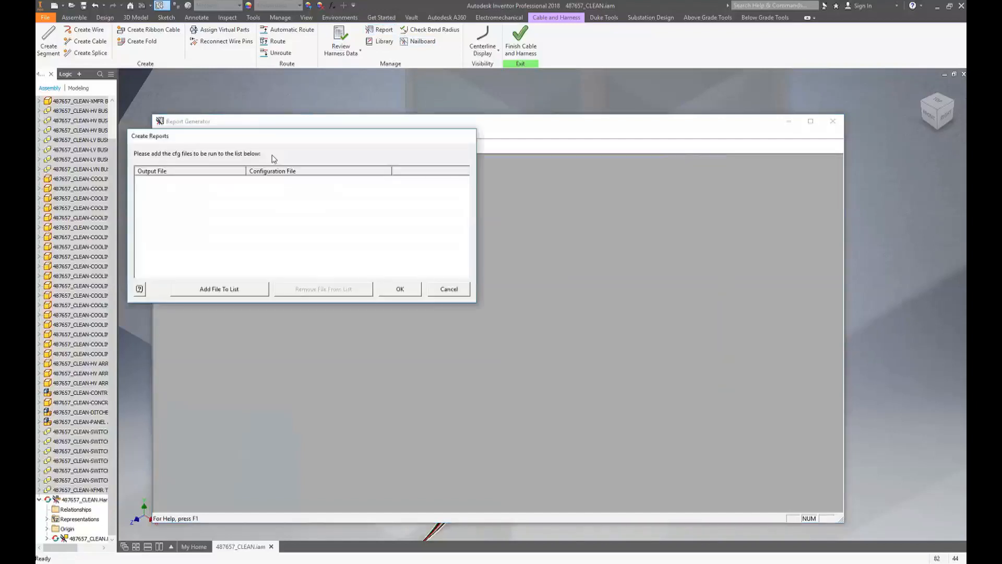
pyautogui.click(232, 288)
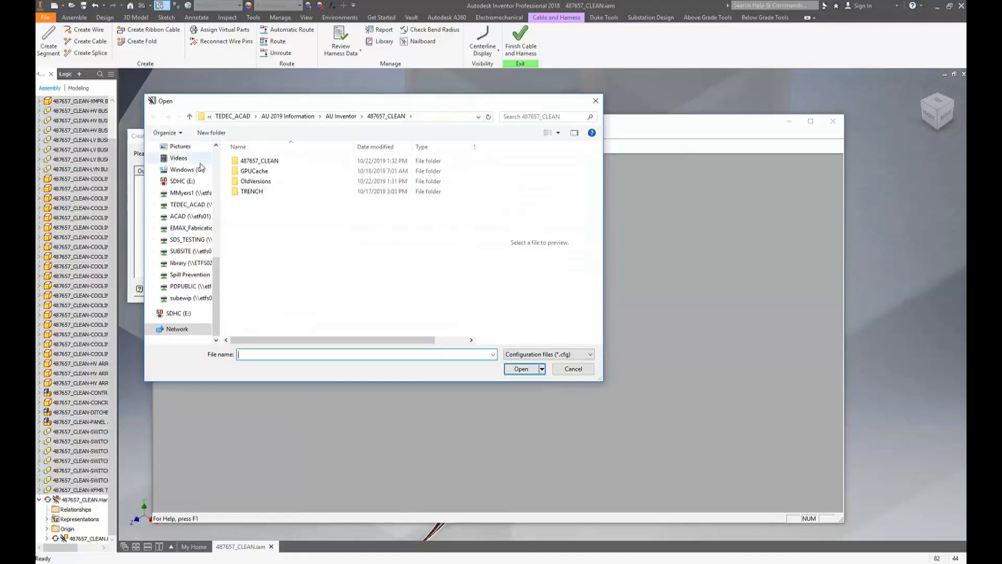
# Step: Add the wire run list configuration from C:\Autodesk\autodesk_inventor_2018_samples\Models\Cable & Harness\Report Generator to the reports list
pyautogui.click(194, 169)
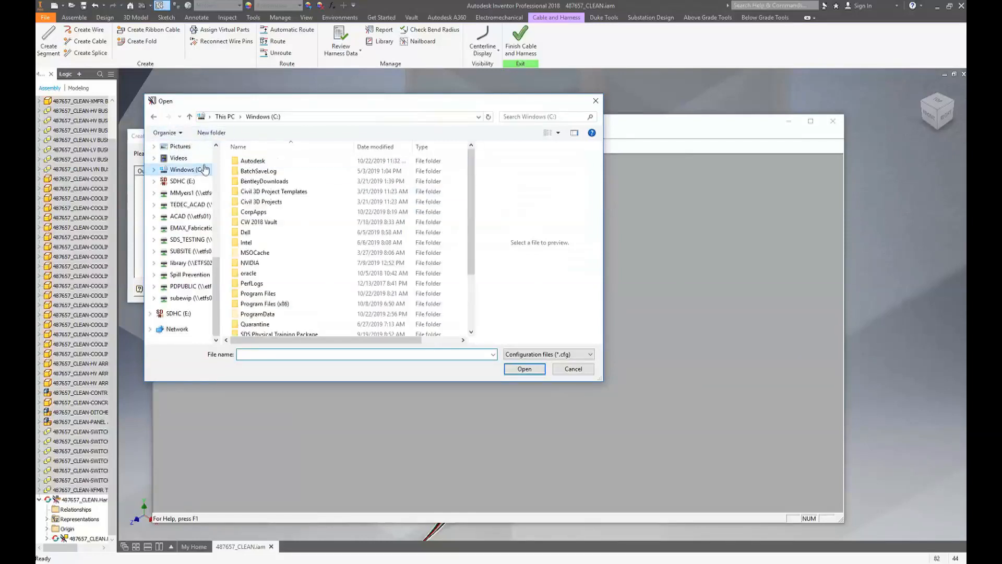
pyautogui.click(261, 162)
pyautogui.doubleClick(261, 162)
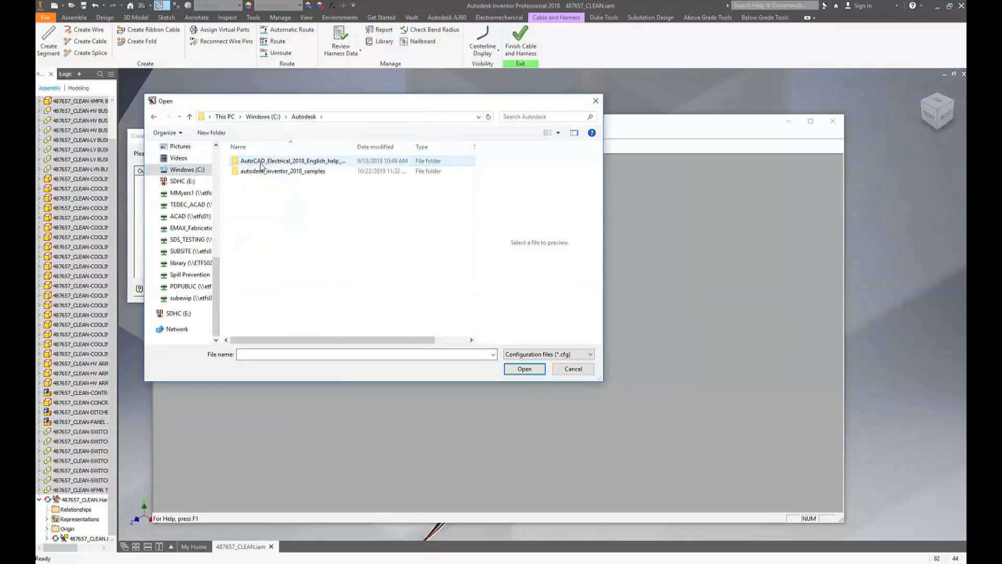
pyautogui.doubleClick(259, 172)
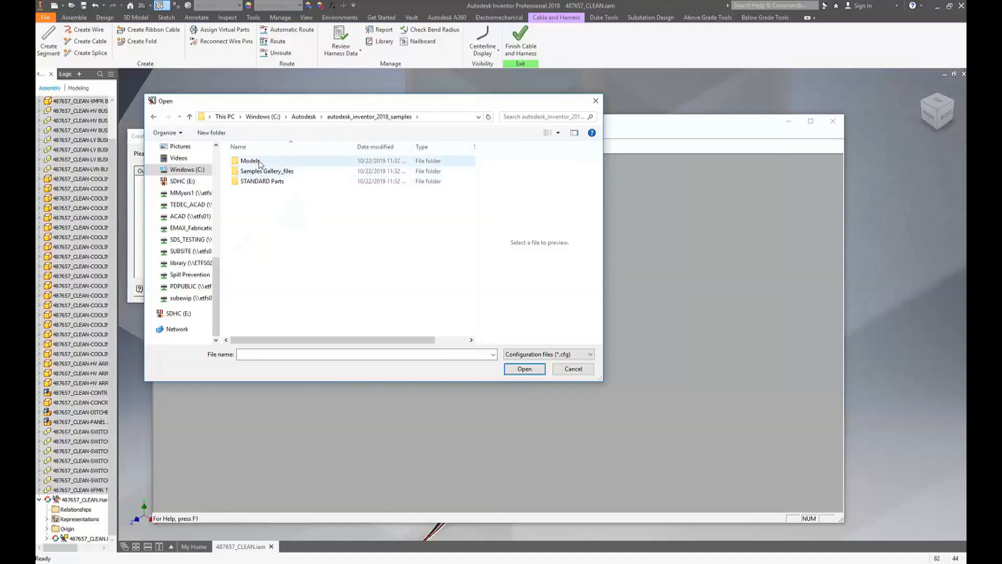
pyautogui.doubleClick(261, 161)
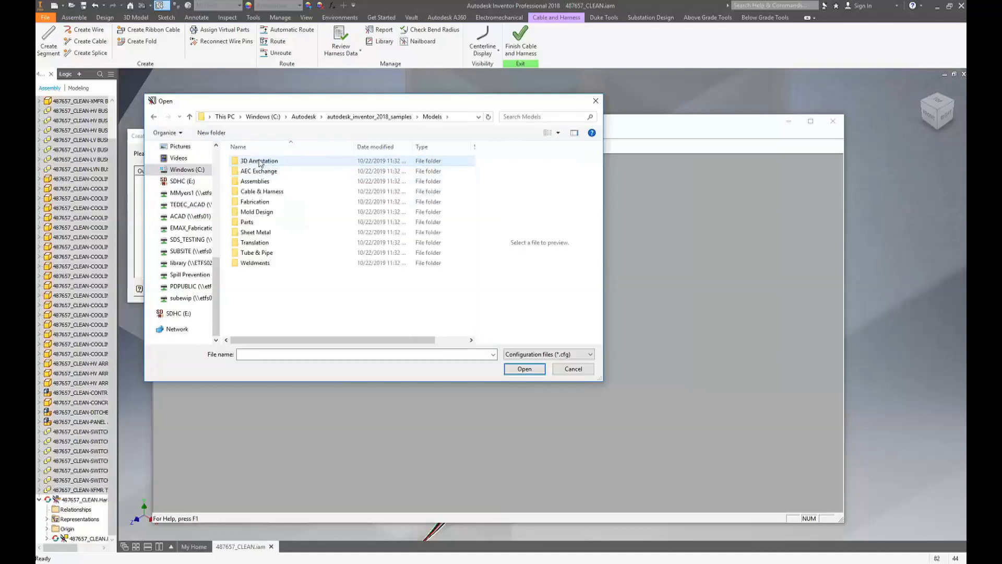
pyautogui.doubleClick(262, 192)
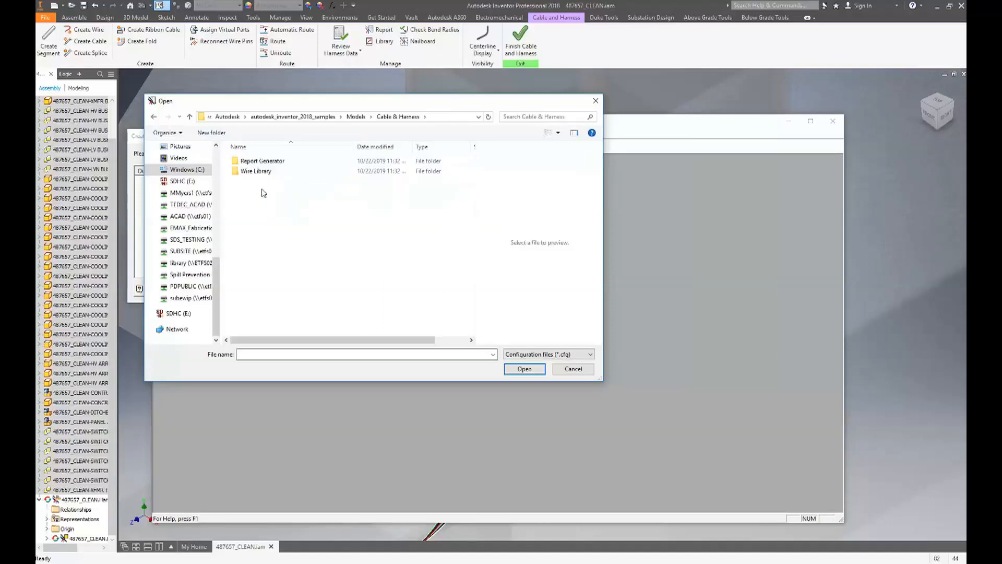
pyautogui.doubleClick(262, 161)
pyautogui.click(262, 202)
pyautogui.click(525, 369)
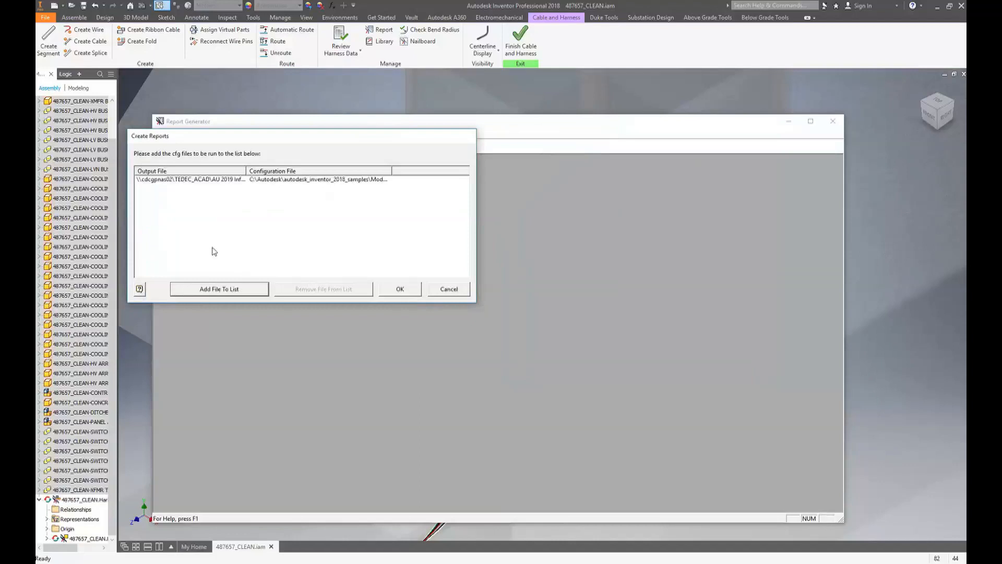
# Step: Generate the harness's wire run list report from the listed configuration and save it
pyautogui.click(403, 295)
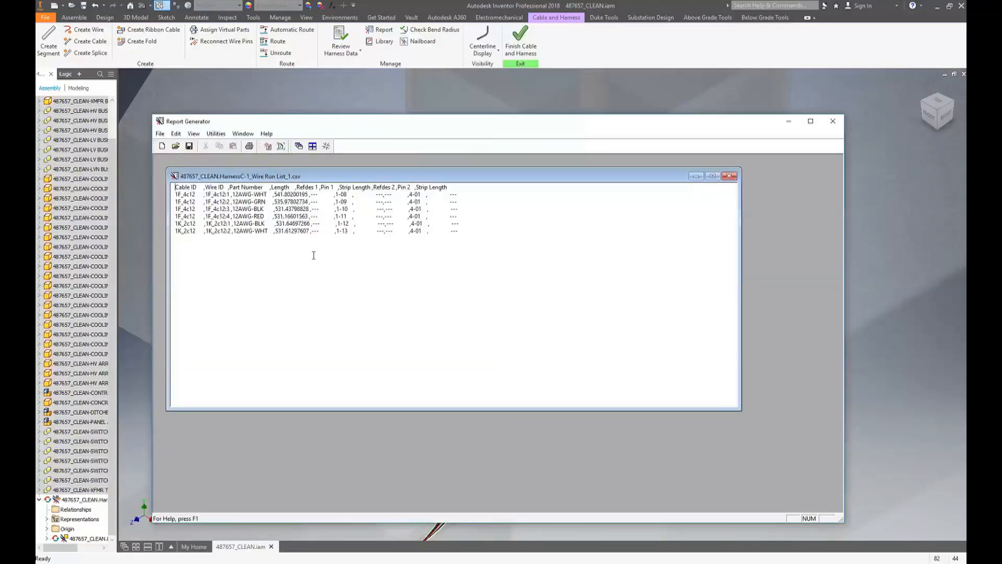
pyautogui.click(189, 147)
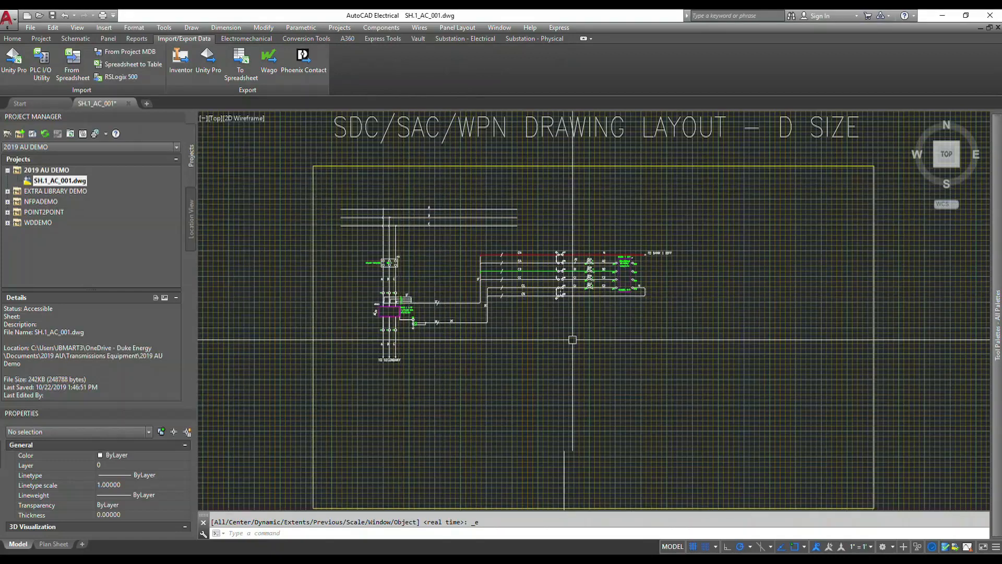
# Step: Generate the active drawing's schematic bill of material report, saving the drawing on request, and add column labels to it
pyautogui.click(137, 39)
pyautogui.click(21, 63)
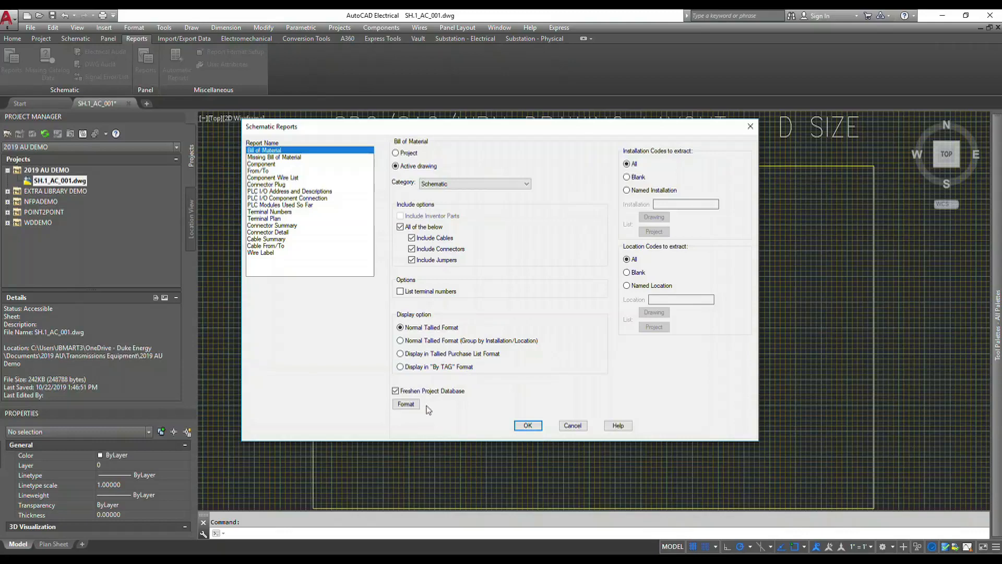
pyautogui.click(538, 425)
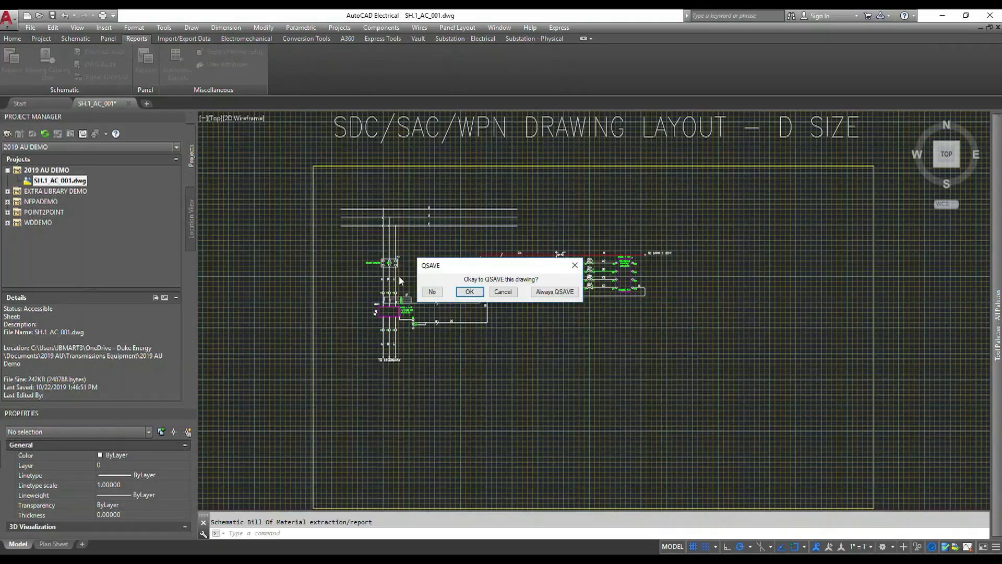
pyautogui.click(466, 293)
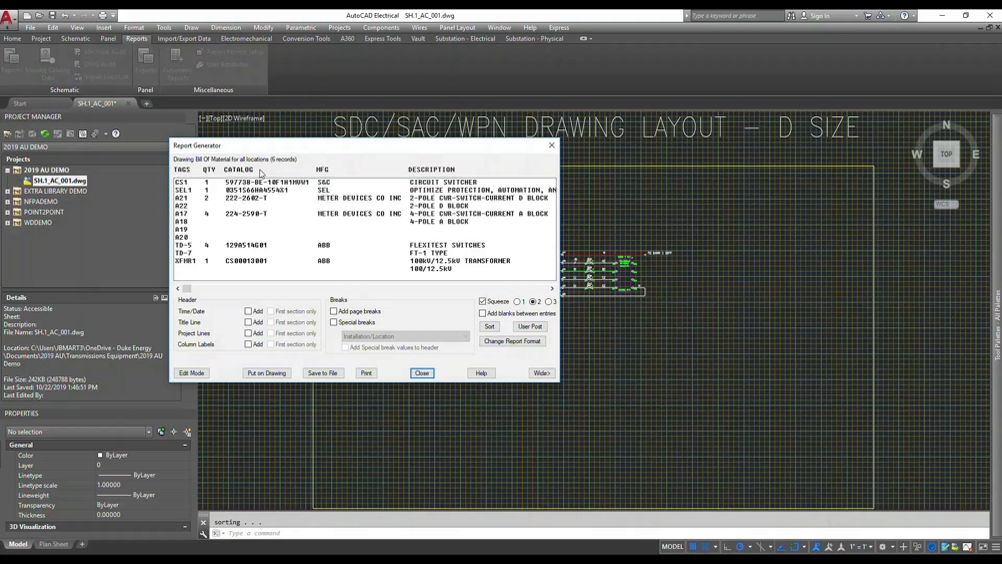
pyautogui.click(249, 345)
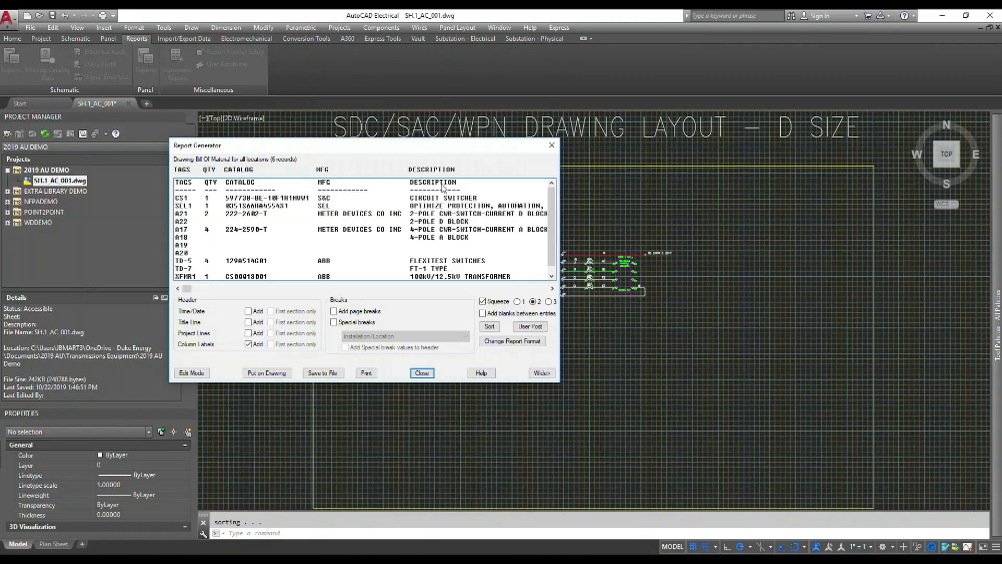
# Step: Place the bill of material on the drawing as a new ACE-INCH style table in the empty area below the relay wiring
pyautogui.click(267, 373)
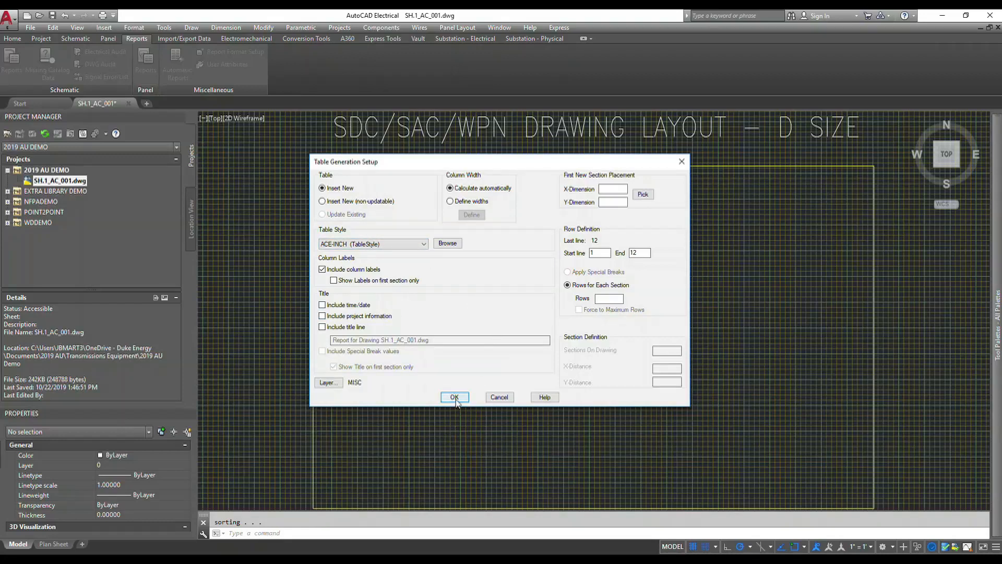
pyautogui.click(322, 327)
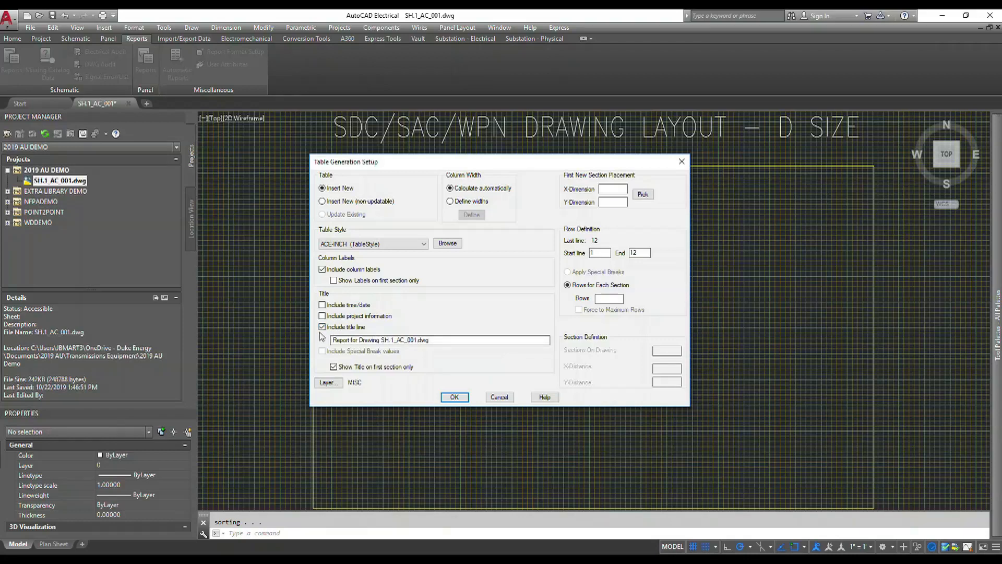
pyautogui.click(454, 397)
pyautogui.scroll(5, 581, 334)
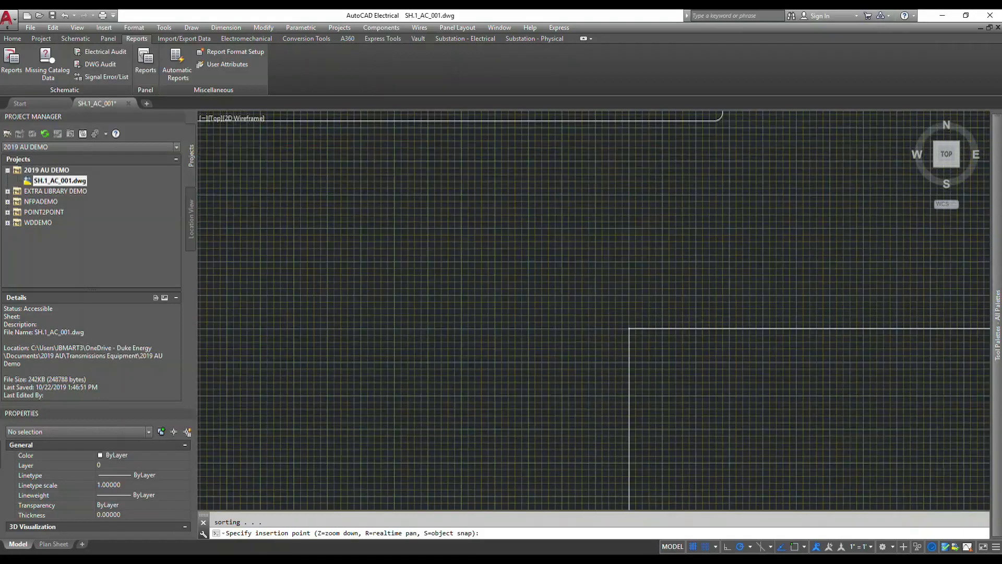
pyautogui.click(595, 294)
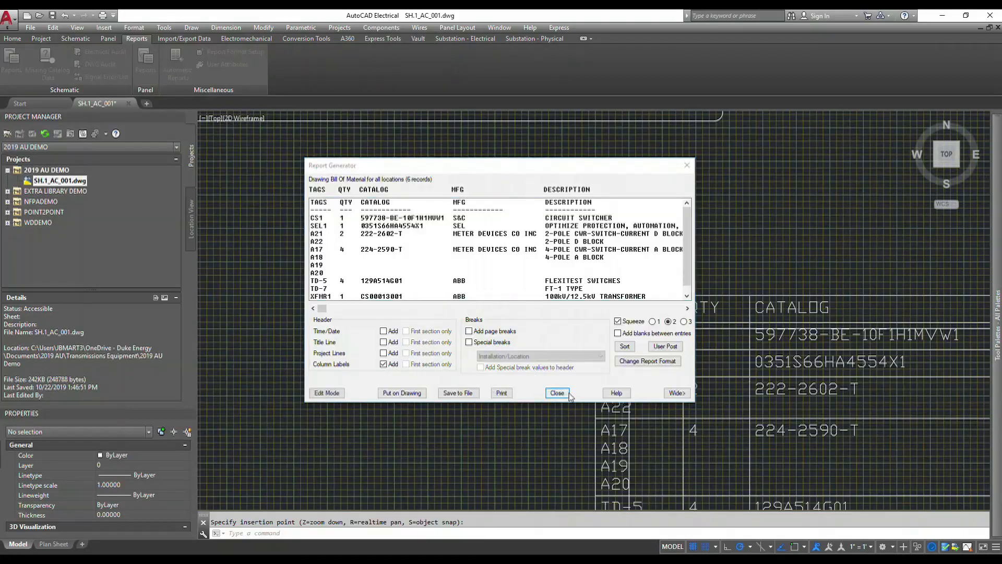
pyautogui.click(557, 393)
pyautogui.moveTo(483, 307); pyautogui.dragTo(309, 239, button='middle')
pyautogui.click(654, 289)
pyautogui.press('Escape')
pyautogui.scroll(-5, 654, 288)
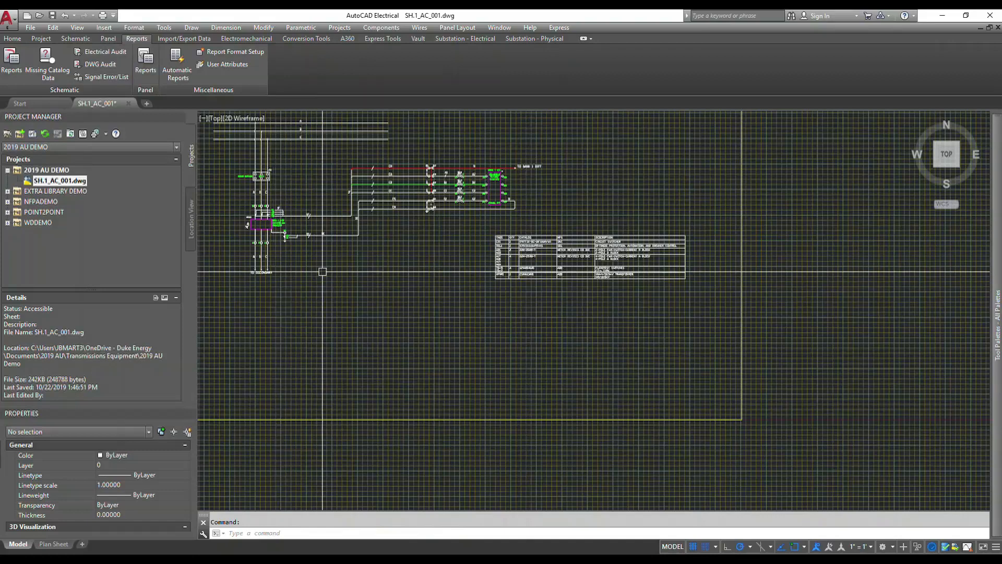
# Step: Load the HarnessC-1 wire run list CSV from the 487657_CLEAN folder to bring it in as a table
pyautogui.click(184, 39)
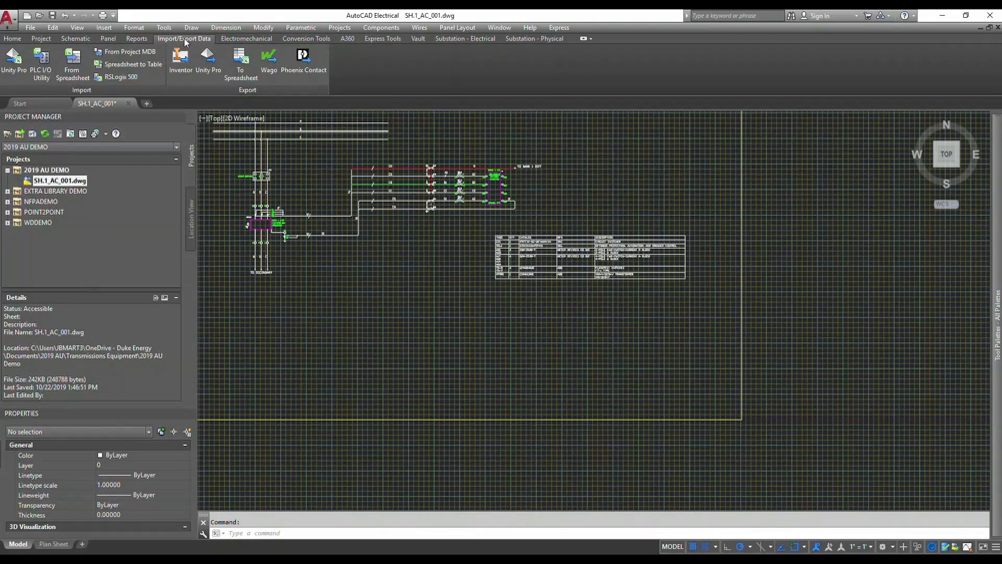
pyautogui.click(146, 68)
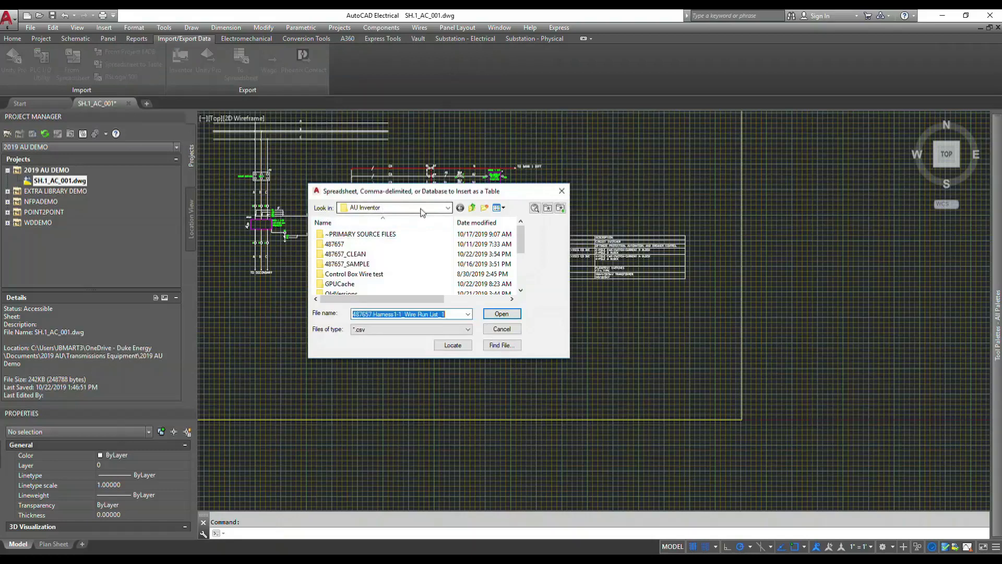
pyautogui.click(344, 254)
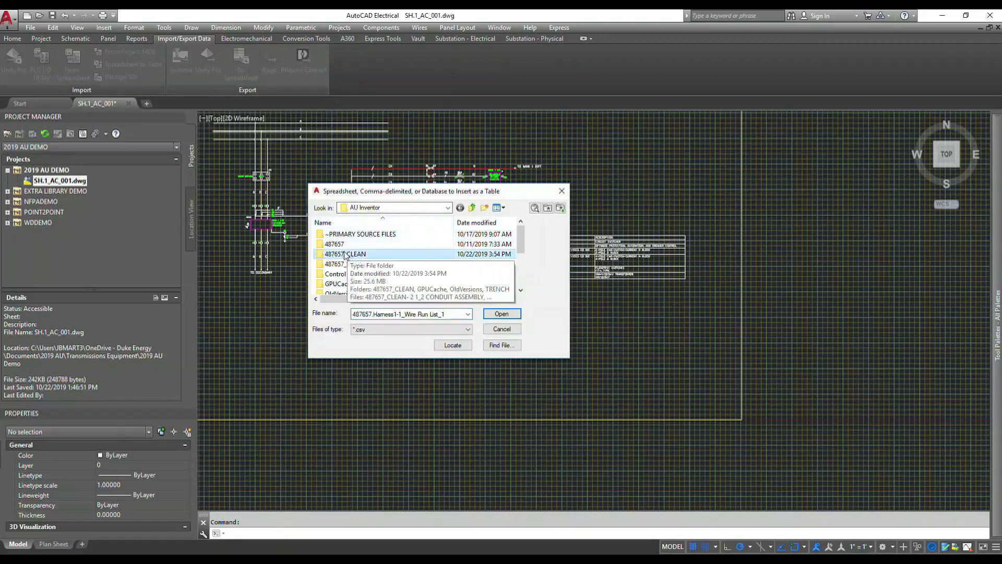
pyautogui.doubleClick(345, 255)
pyautogui.click(369, 275)
pyautogui.click(501, 313)
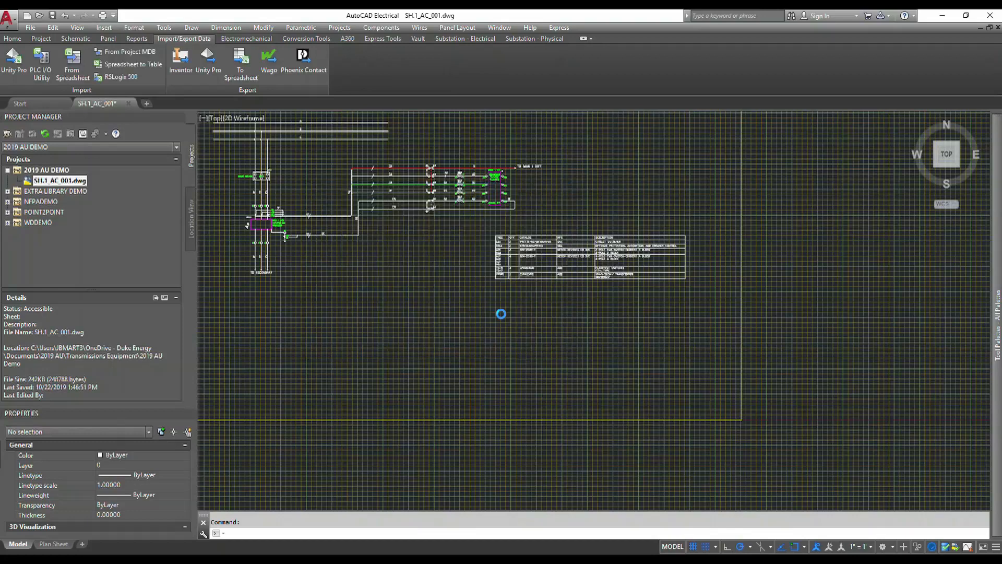
pyautogui.moveTo(452, 184); pyautogui.dragTo(331, 189)
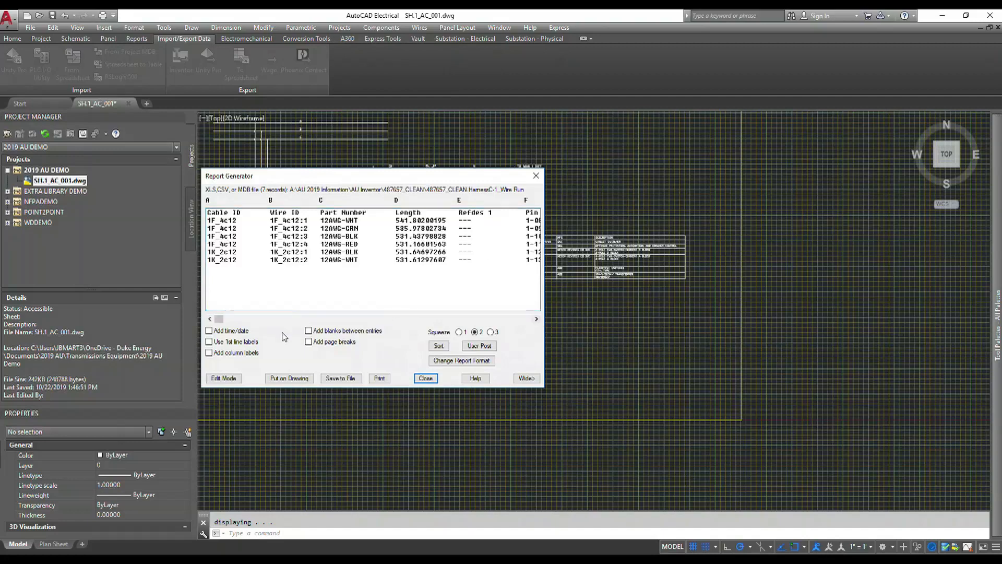
# Step: Try the column label, first-line label, time/date, page break and blank-line options on the wire run report
pyautogui.click(210, 353)
pyautogui.click(210, 353)
pyautogui.click(209, 342)
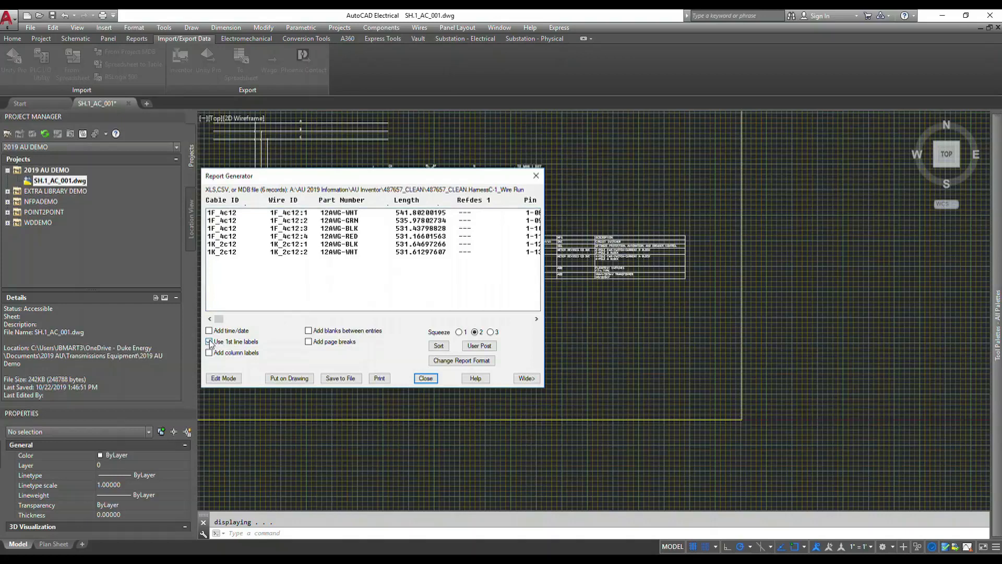
pyautogui.click(210, 342)
pyautogui.click(209, 331)
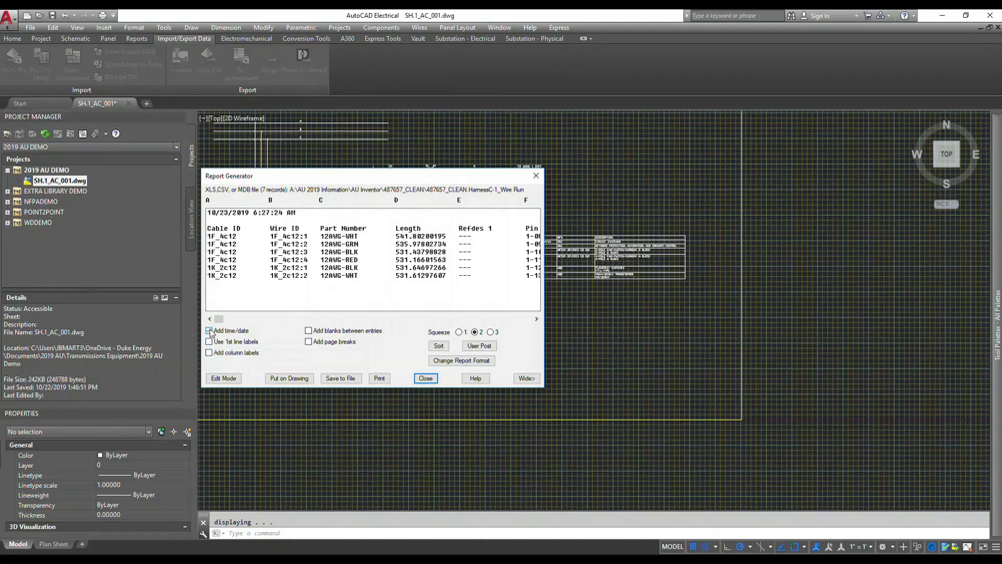
pyautogui.click(210, 331)
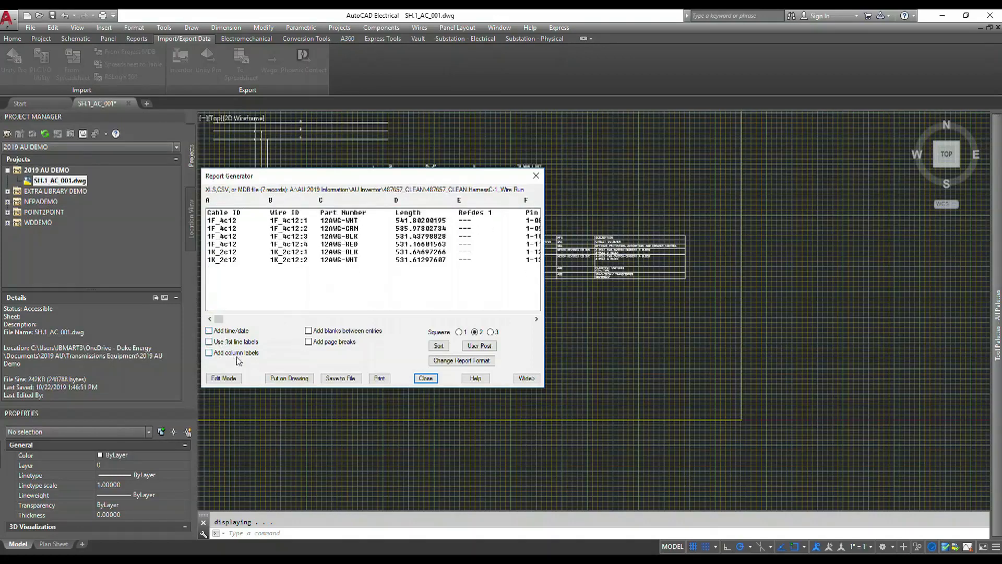
pyautogui.click(308, 342)
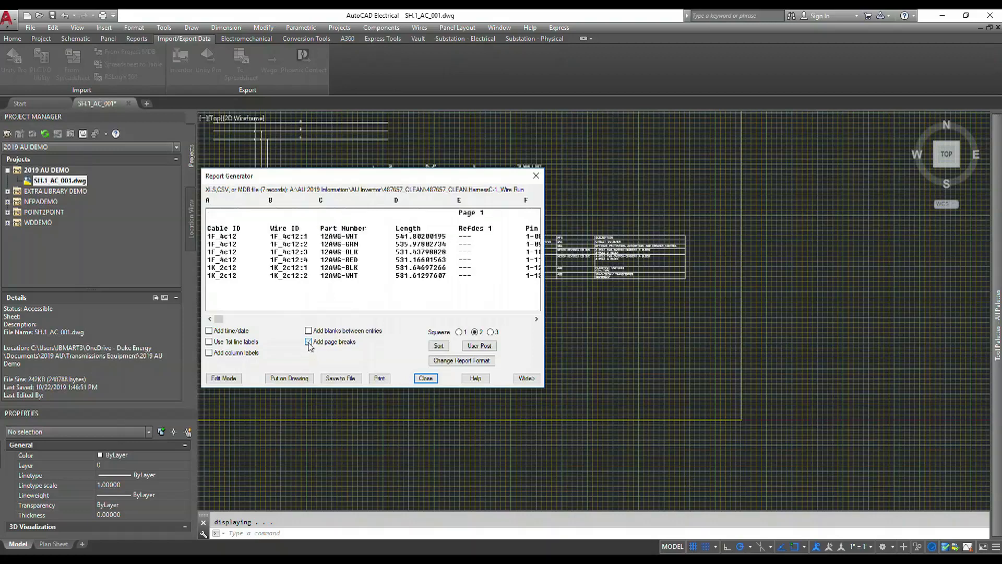
pyautogui.click(309, 341)
pyautogui.click(309, 330)
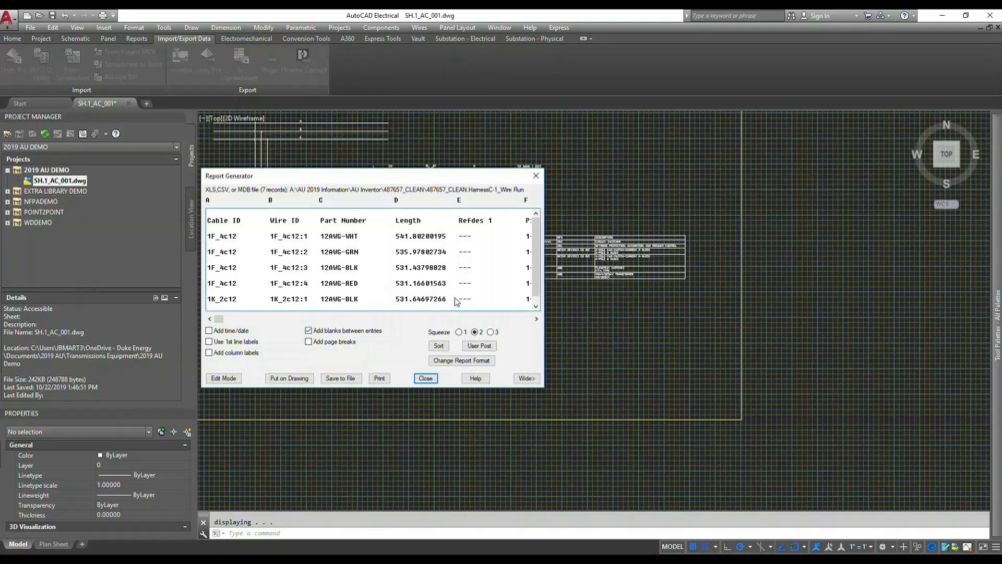
pyautogui.click(310, 331)
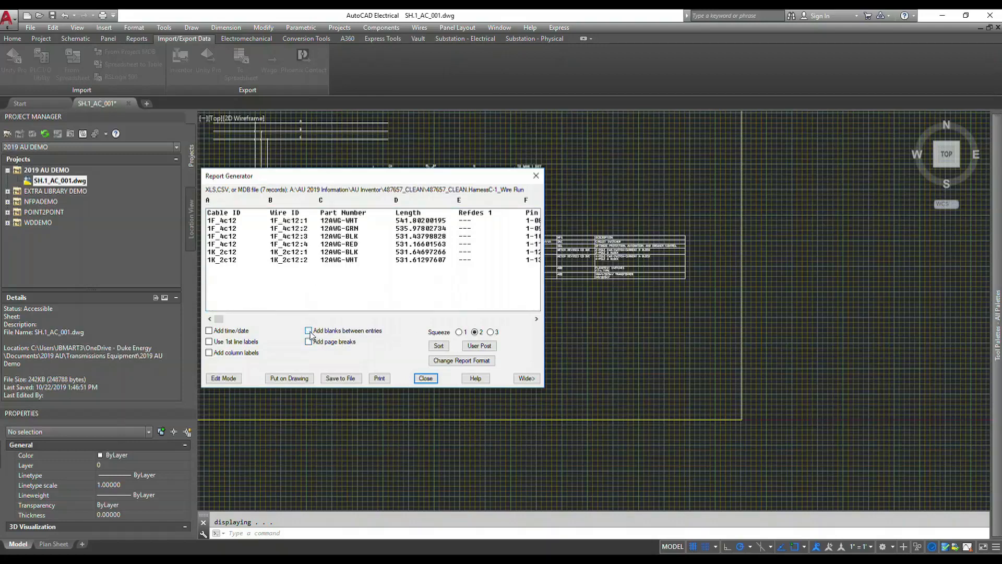
# Step: Place the wire run list as a new ACE-INCH style table beneath the bill of material, aligned with its left edge
pyautogui.click(290, 378)
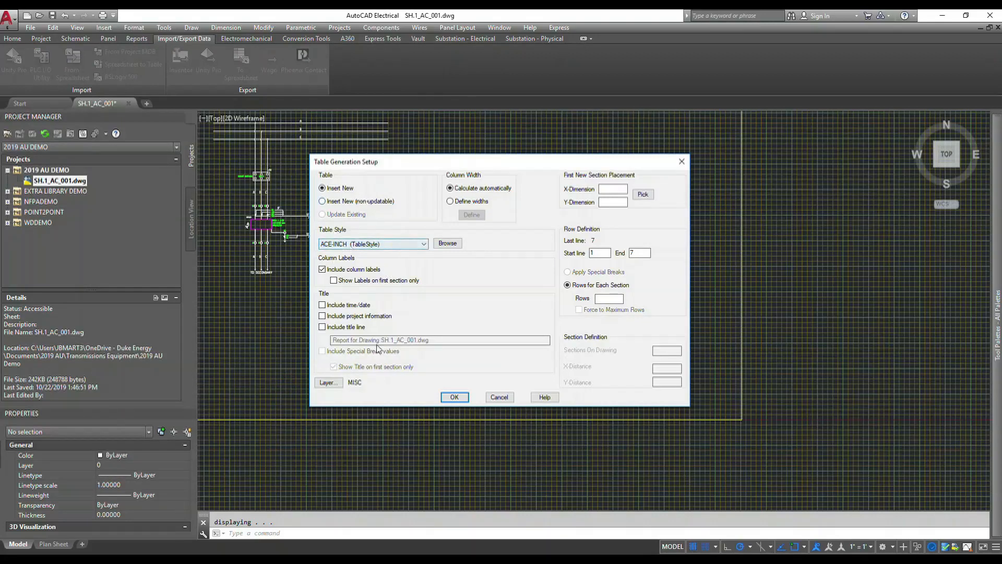
pyautogui.click(454, 397)
pyautogui.scroll(3, 501, 302)
pyautogui.scroll(2, 594, 310)
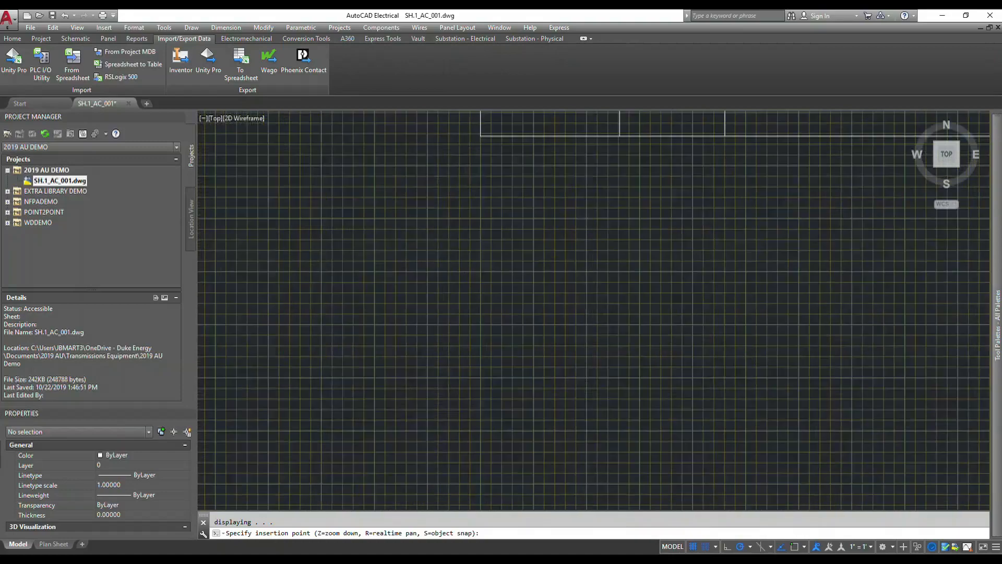
pyautogui.click(480, 291)
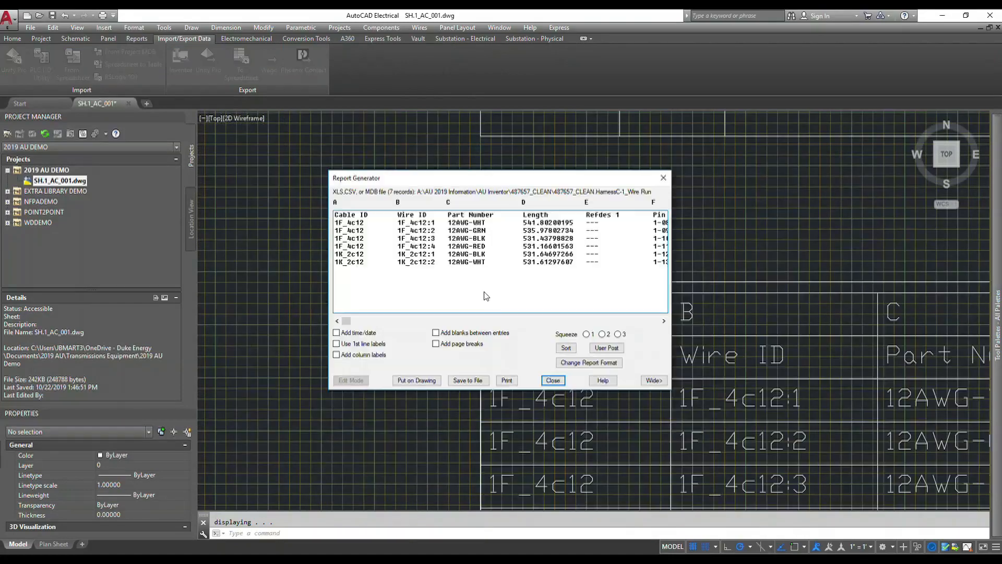
pyautogui.click(553, 382)
pyautogui.scroll(-8, 488, 446)
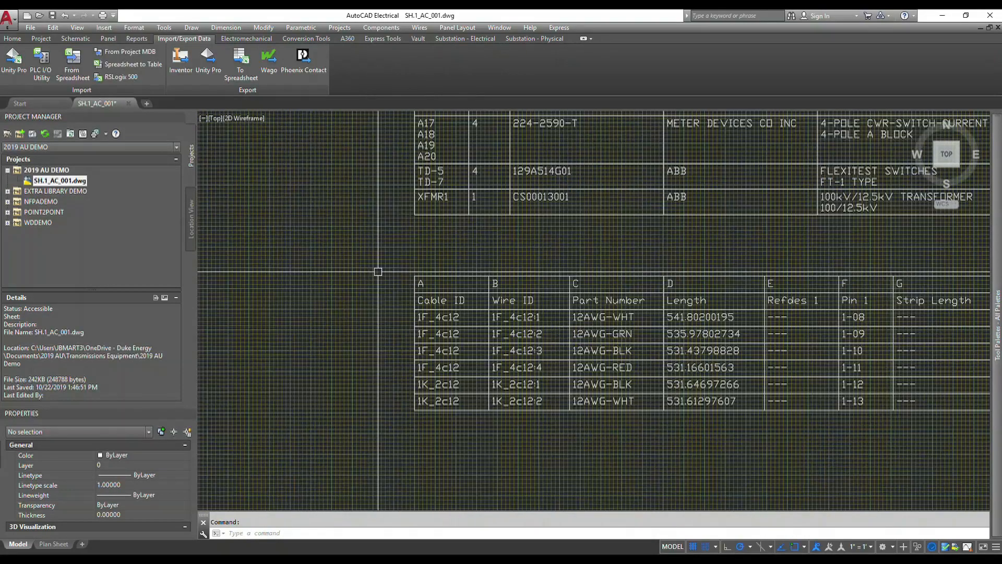
pyautogui.scroll(3, 827, 367)
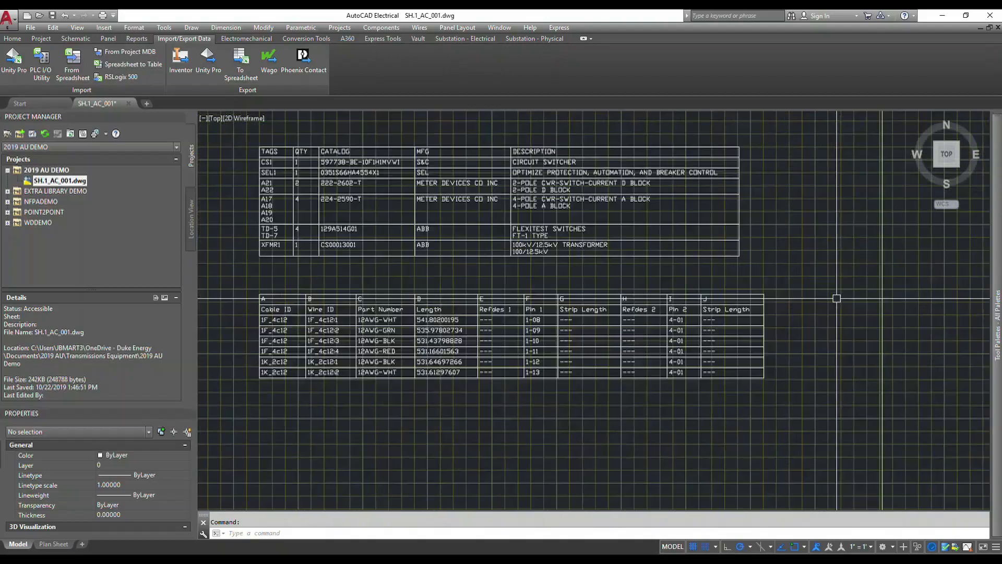
pyautogui.scroll(-3, 673, 365)
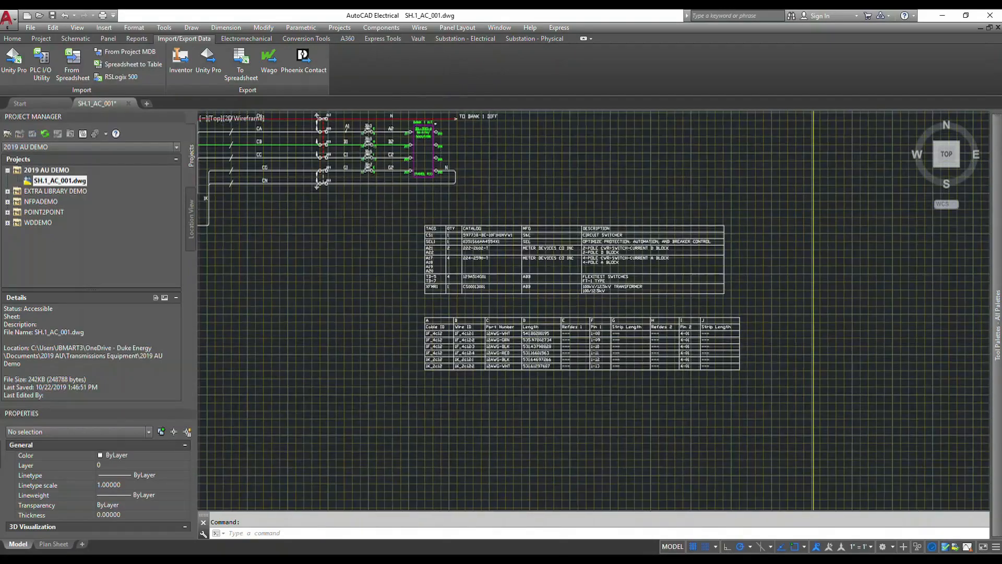
pyautogui.middleClick(340, 277)
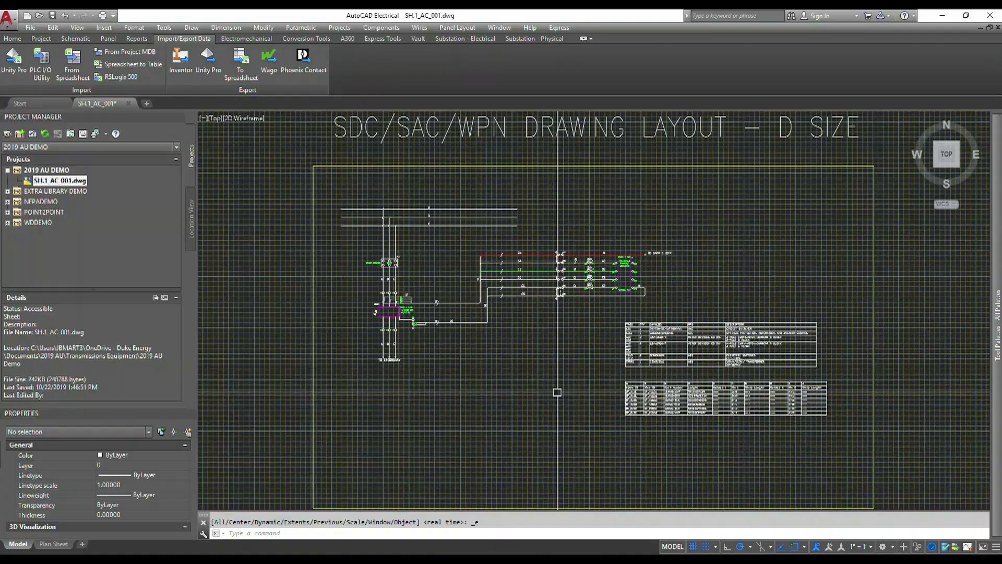